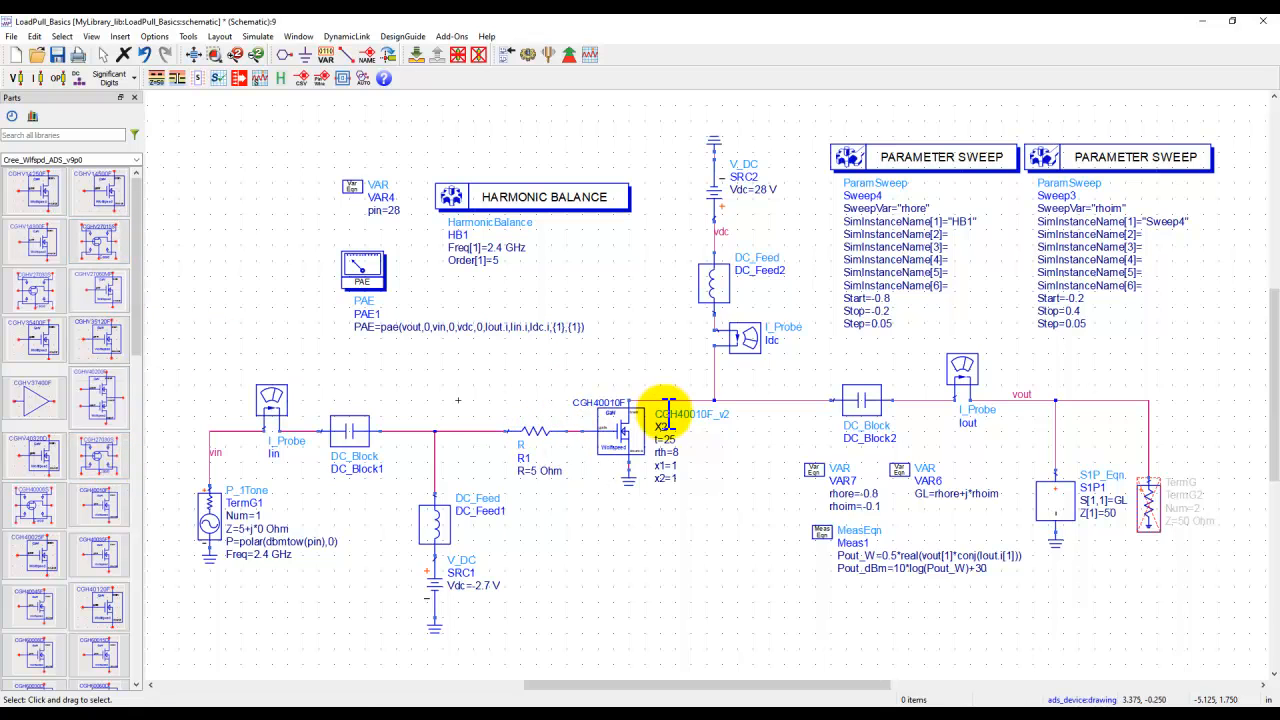
# Examine the CGH40010F transistor model and its surrounding connections up close, finishing on the complete schematic.
pyautogui.click(622, 432)
pyautogui.scroll(3, 622, 436)
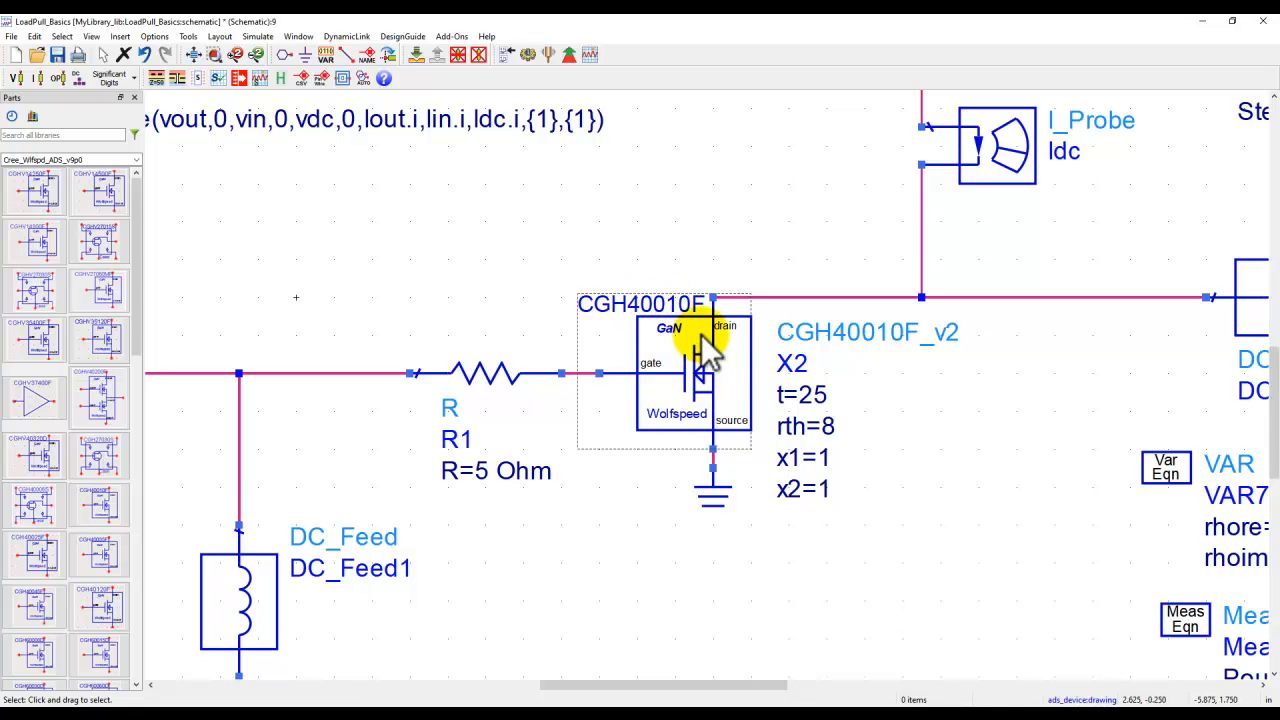
pyautogui.click(503, 262)
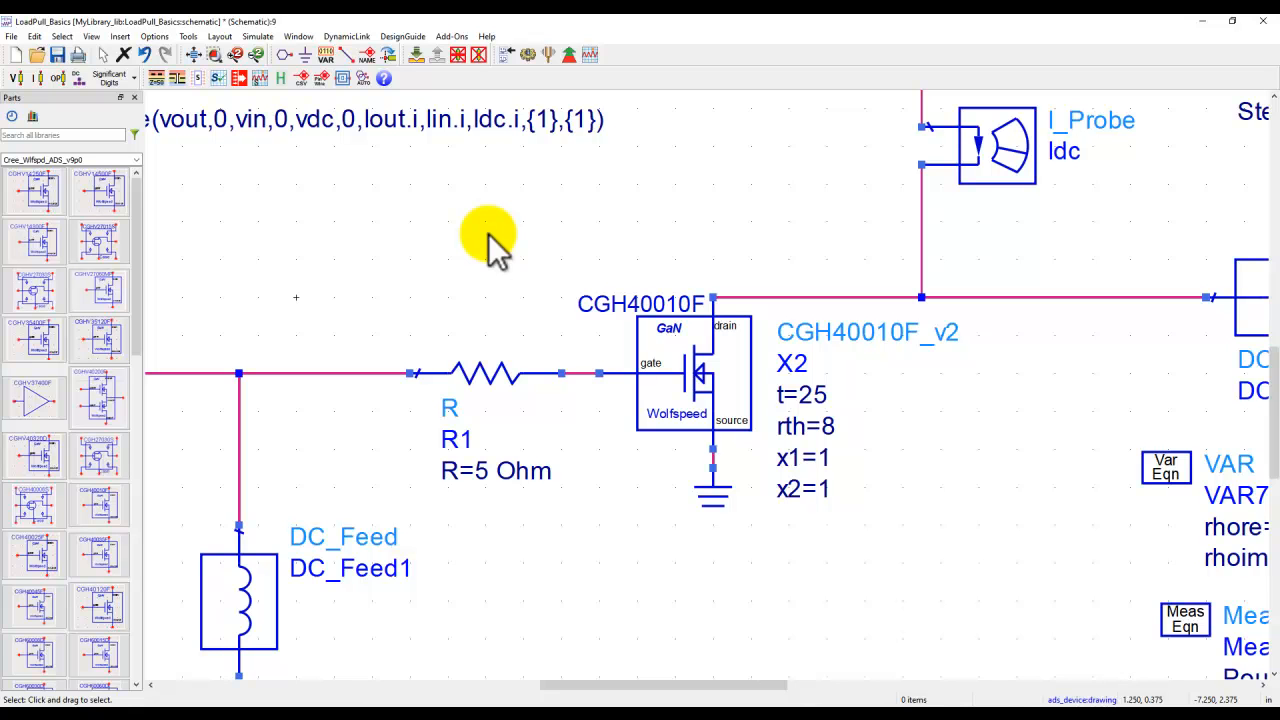
pyautogui.click(199, 56)
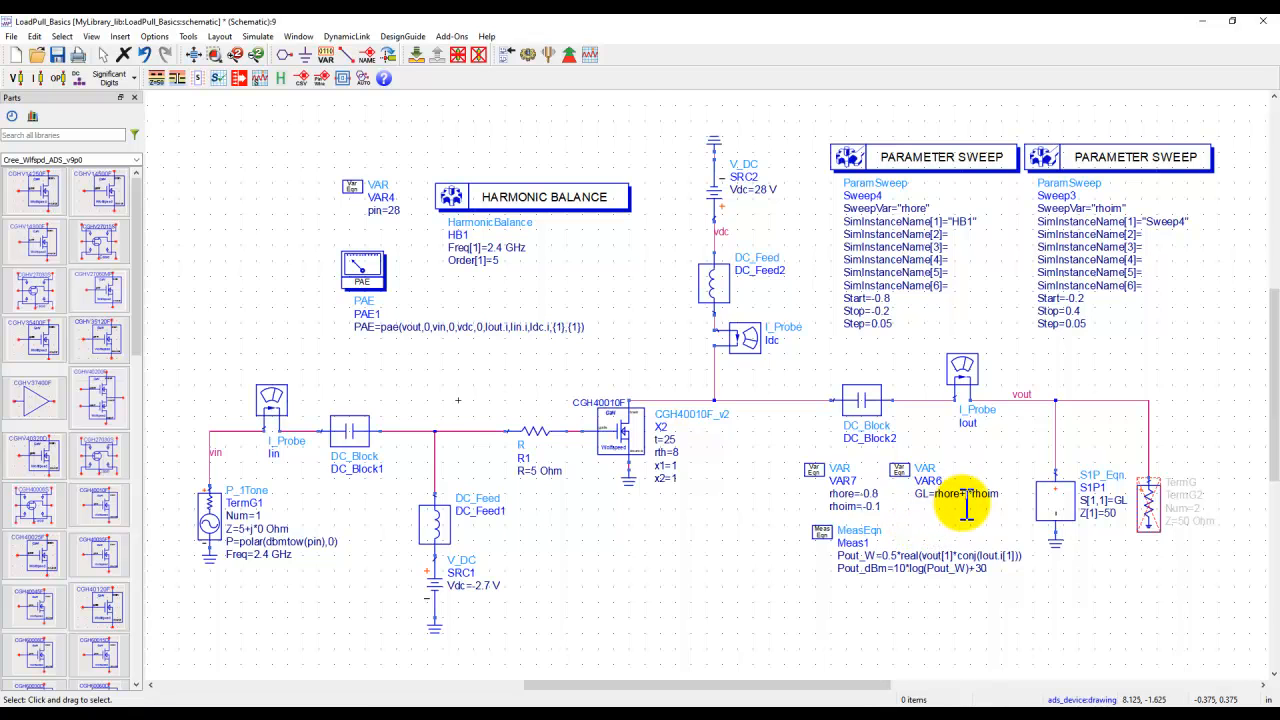
# Examine the S1P_Eqn load and the rhore and rhoim terms of the GL equation in VAR6.
pyautogui.scroll(1, 966, 505)
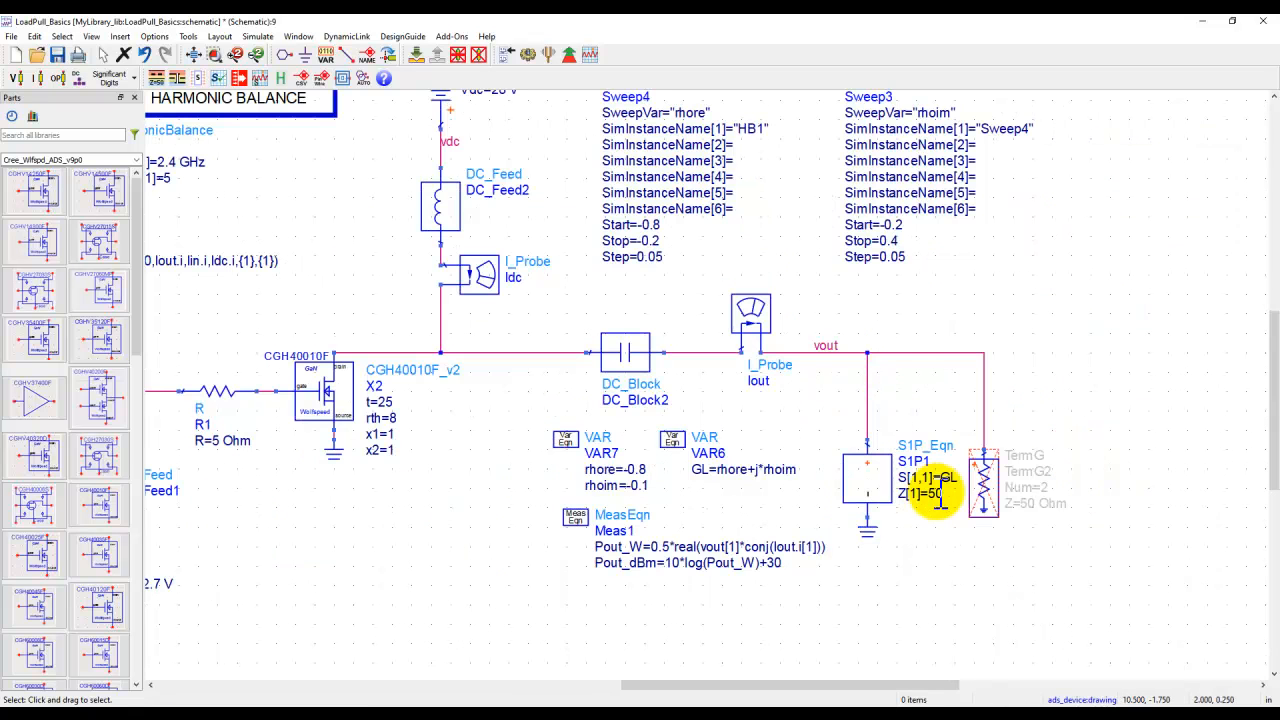
pyautogui.scroll(1, 938, 495)
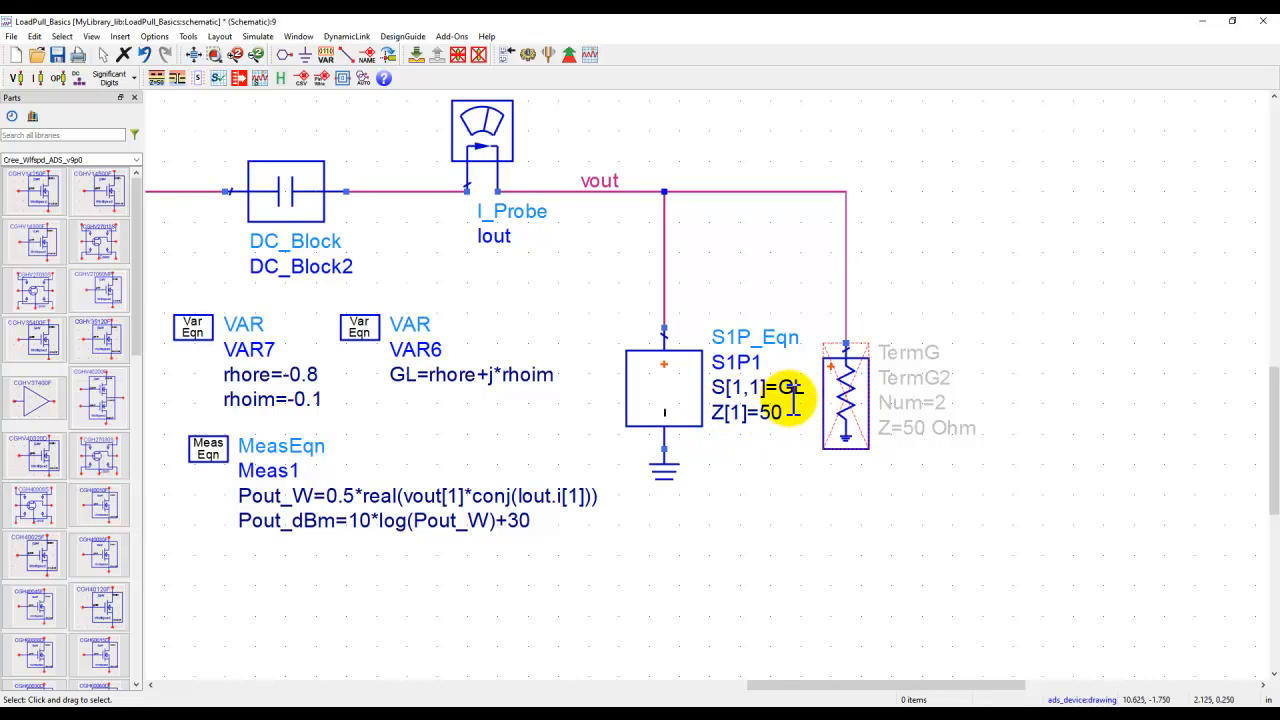
pyautogui.click(440, 380)
pyautogui.moveTo(434, 380); pyautogui.dragTo(481, 380)
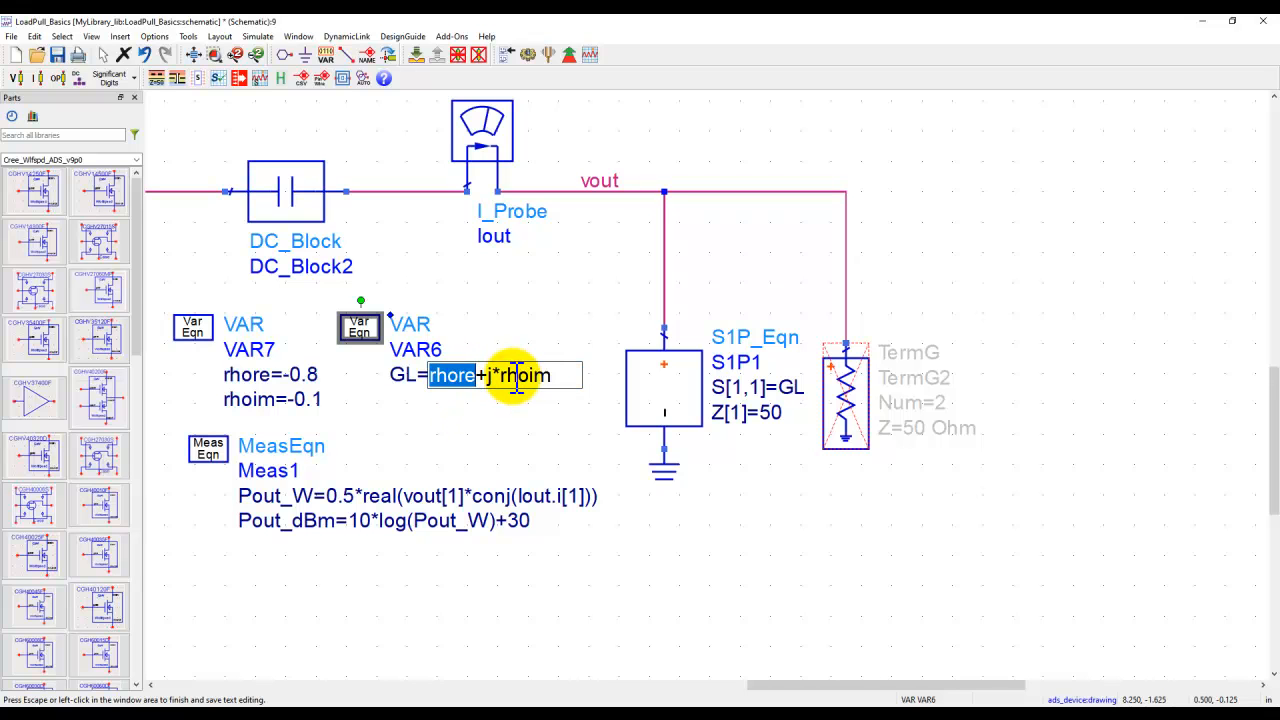
pyautogui.moveTo(508, 377); pyautogui.dragTo(550, 377)
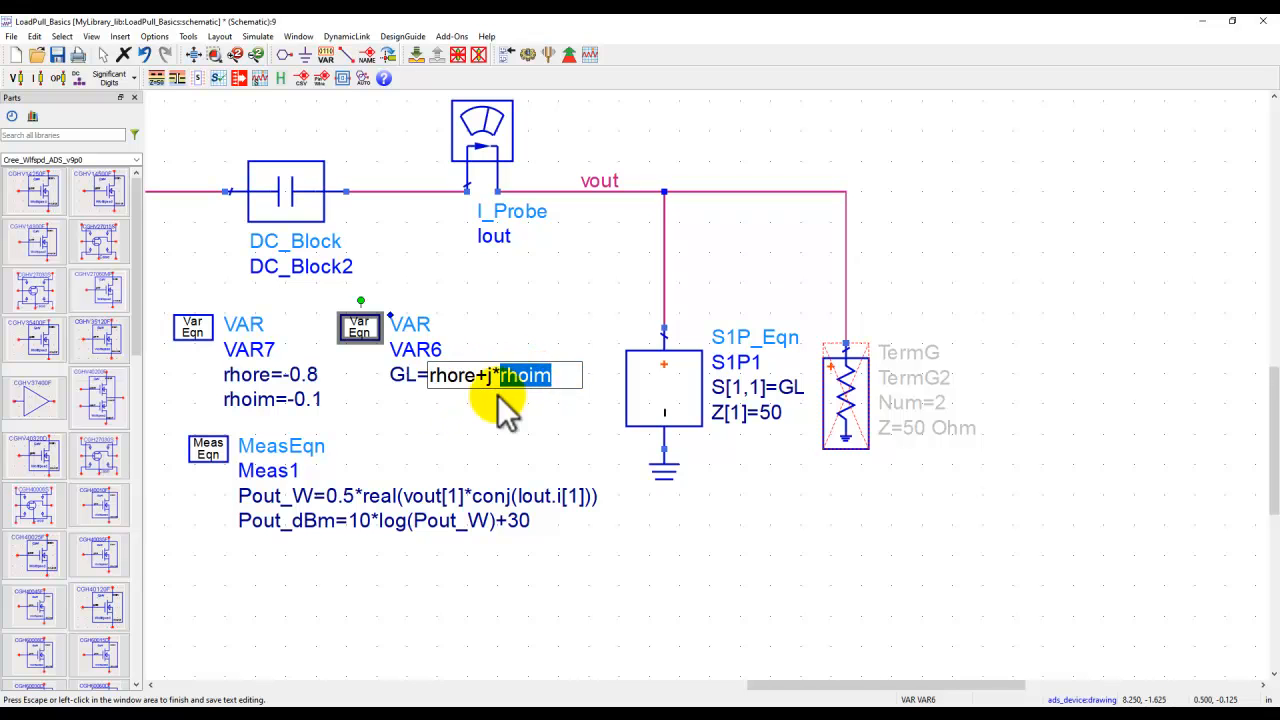
pyautogui.click(315, 377)
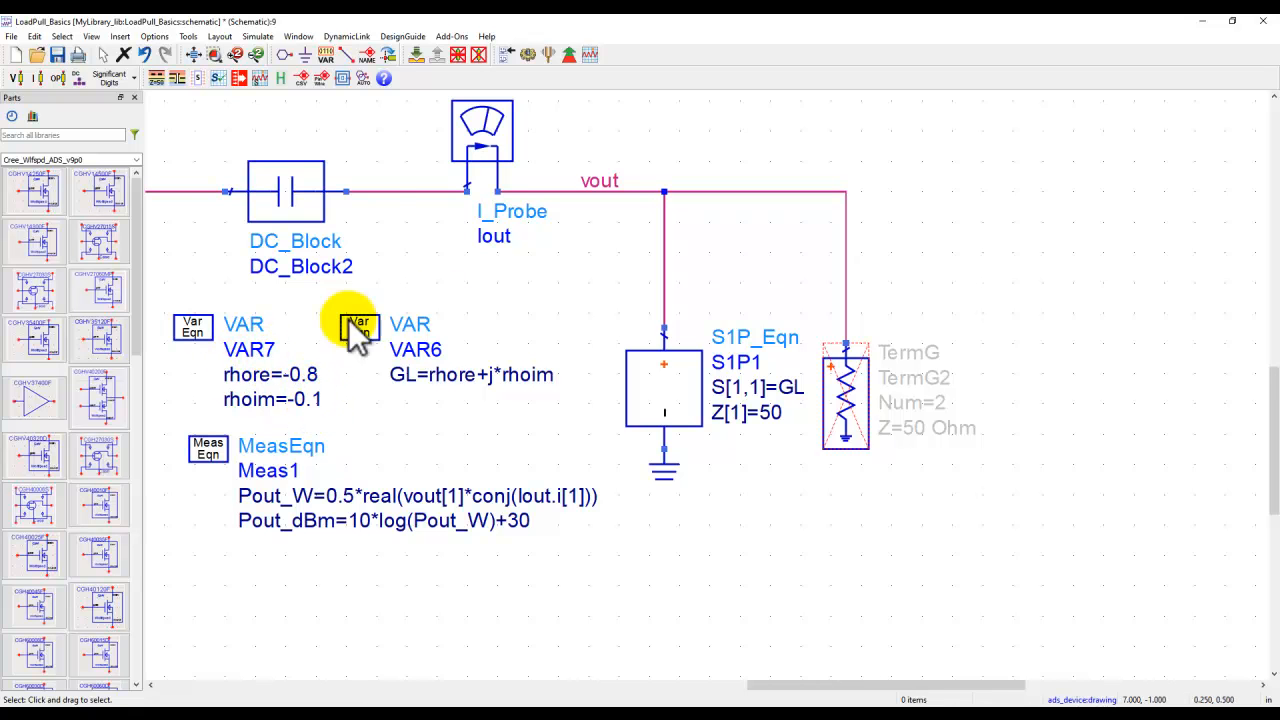
# Examine the rhore and rhoim parameter sweeps, including Sweep3's simulation instance reference, finishing on the complete schematic.
pyautogui.moveTo(555, 271); pyautogui.dragTo(577, 553)
pyautogui.moveTo(626, 264); pyautogui.dragTo(821, 409)
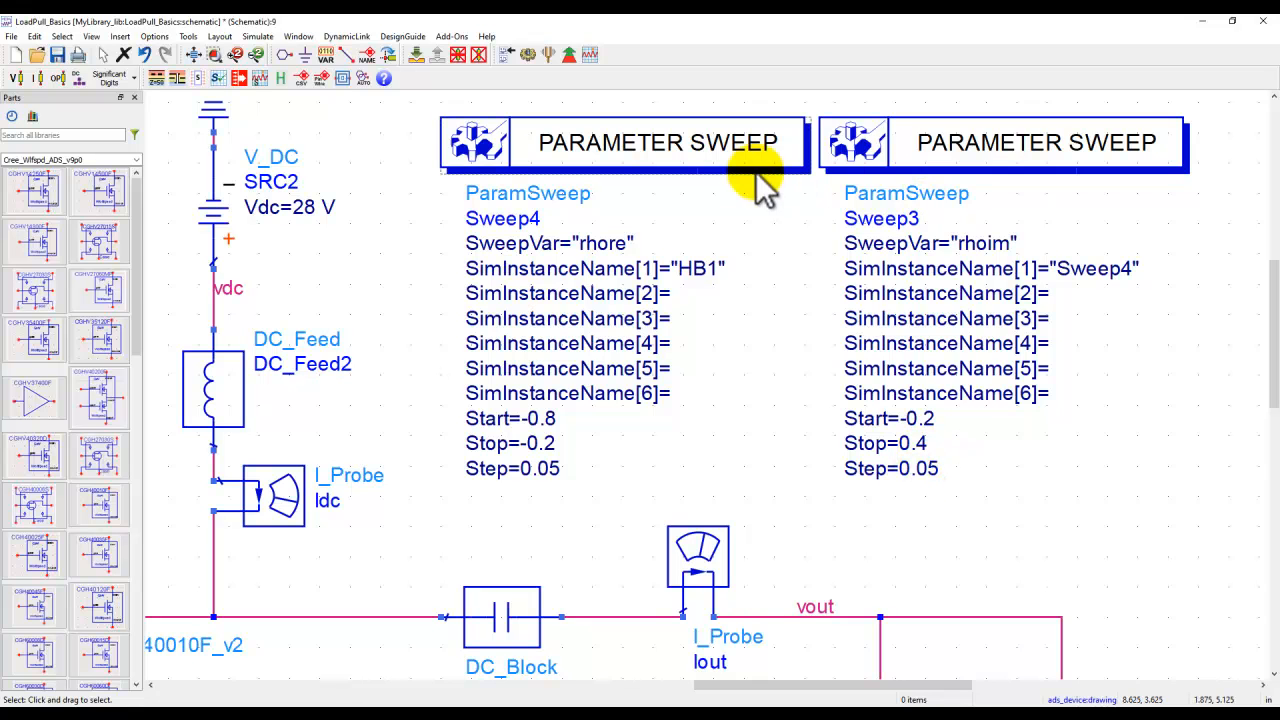
pyautogui.click(955, 155)
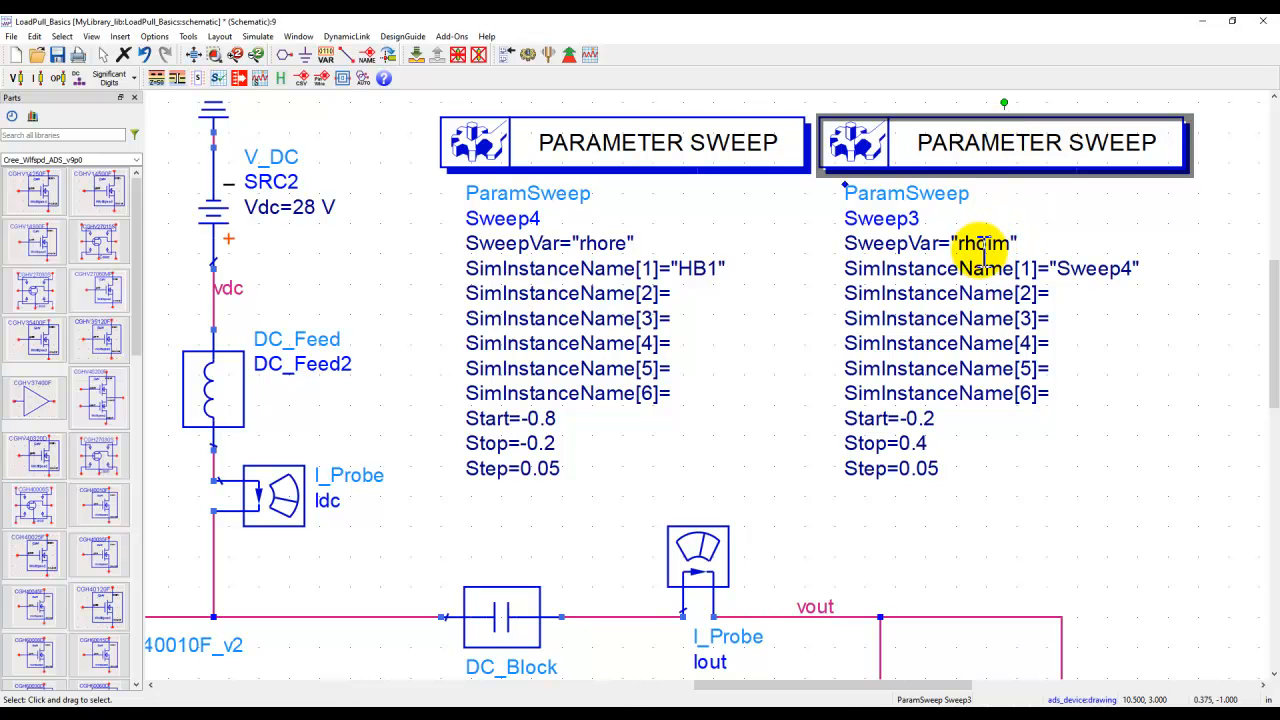
pyautogui.doubleClick(1062, 270)
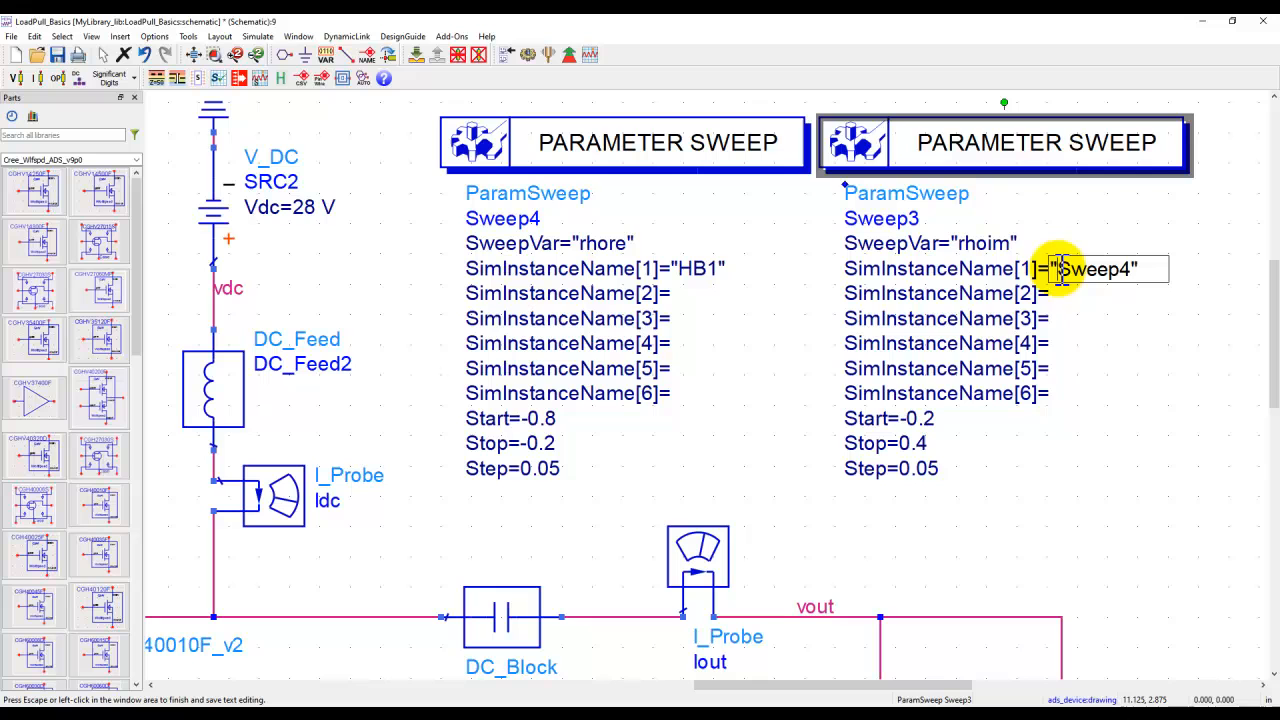
pyautogui.click(540, 218)
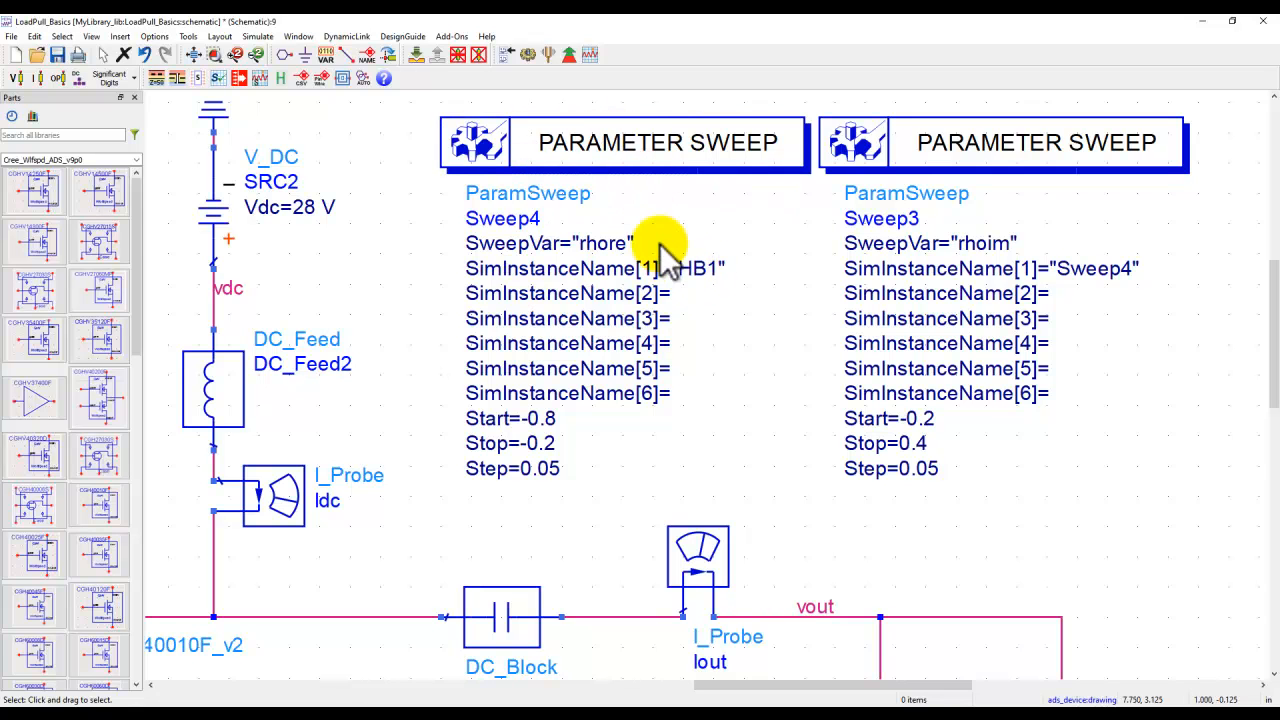
pyautogui.click(194, 54)
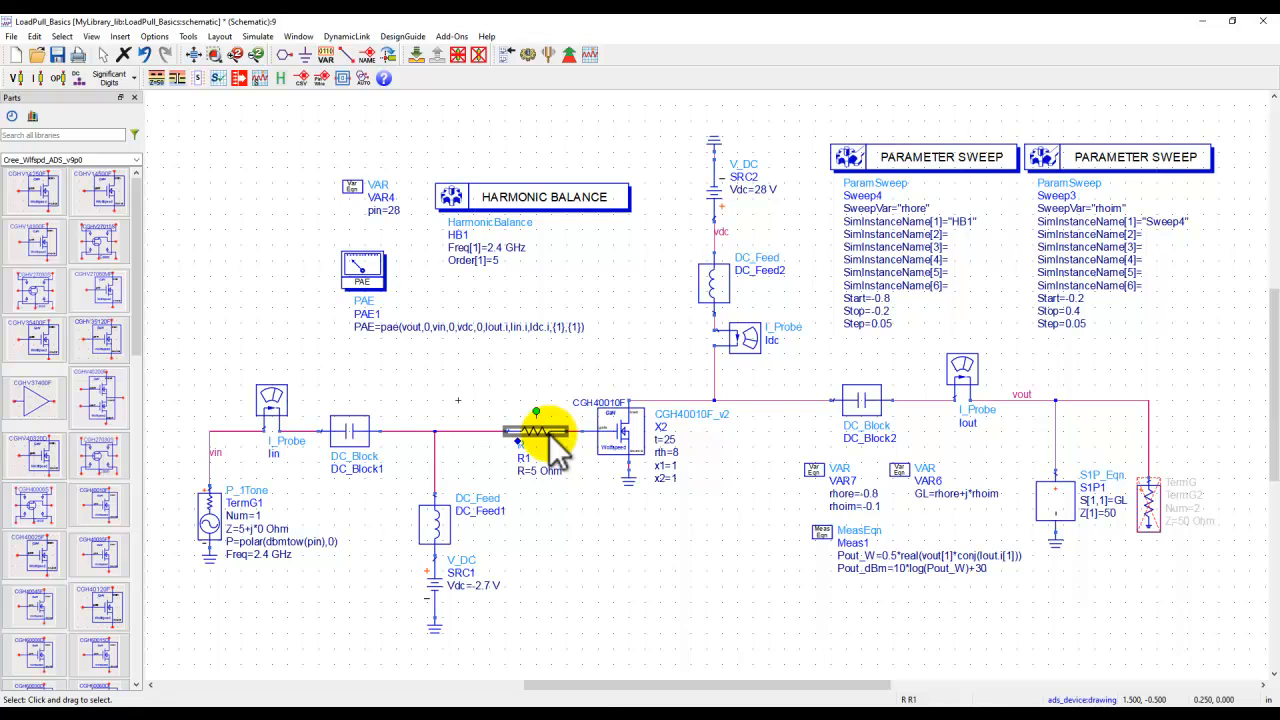
pyautogui.click(643, 537)
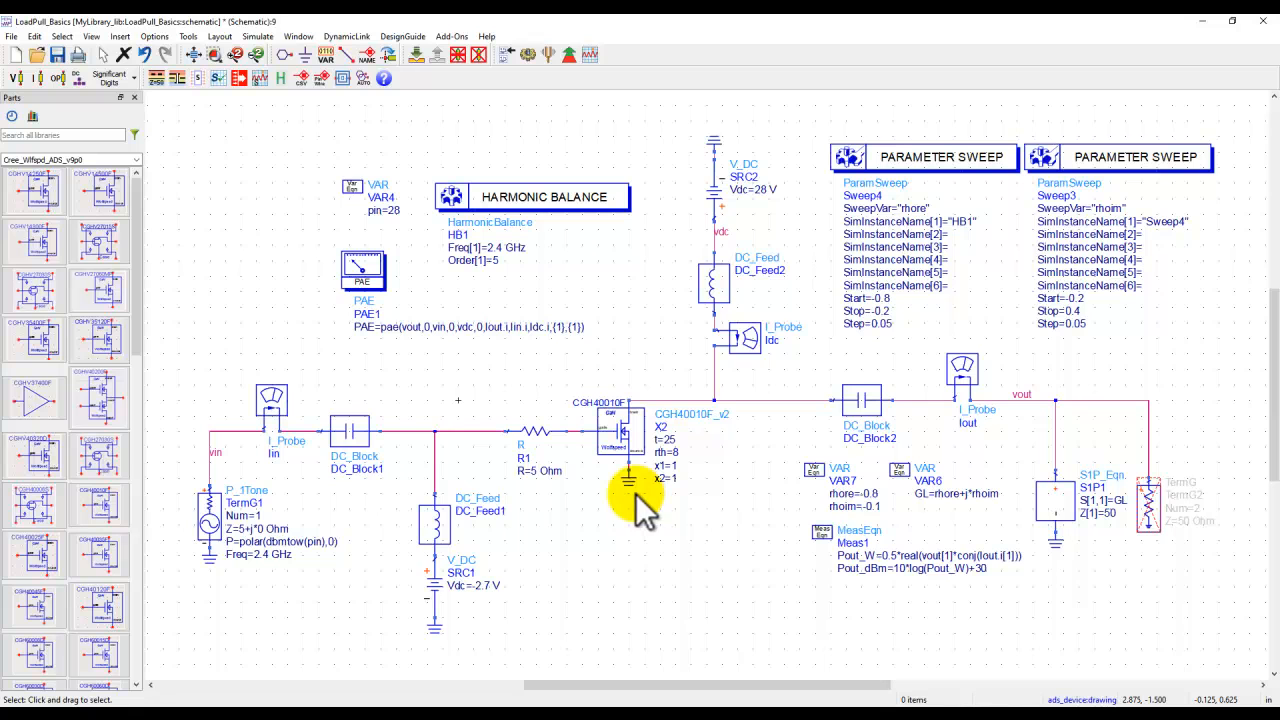
# Simulate the load-pull schematic and inspect the swept load points and the power and PAE contours on the Smith chart.
pyautogui.click(528, 53)
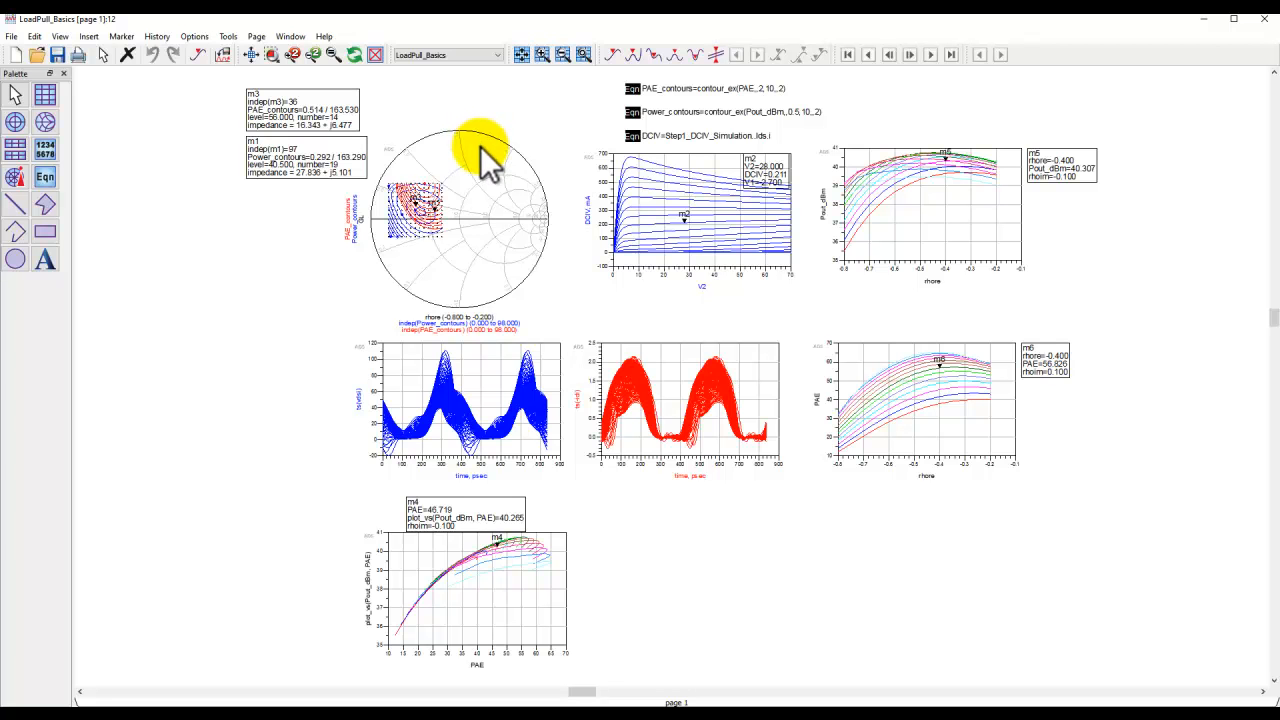
pyautogui.scroll(2, 483, 217)
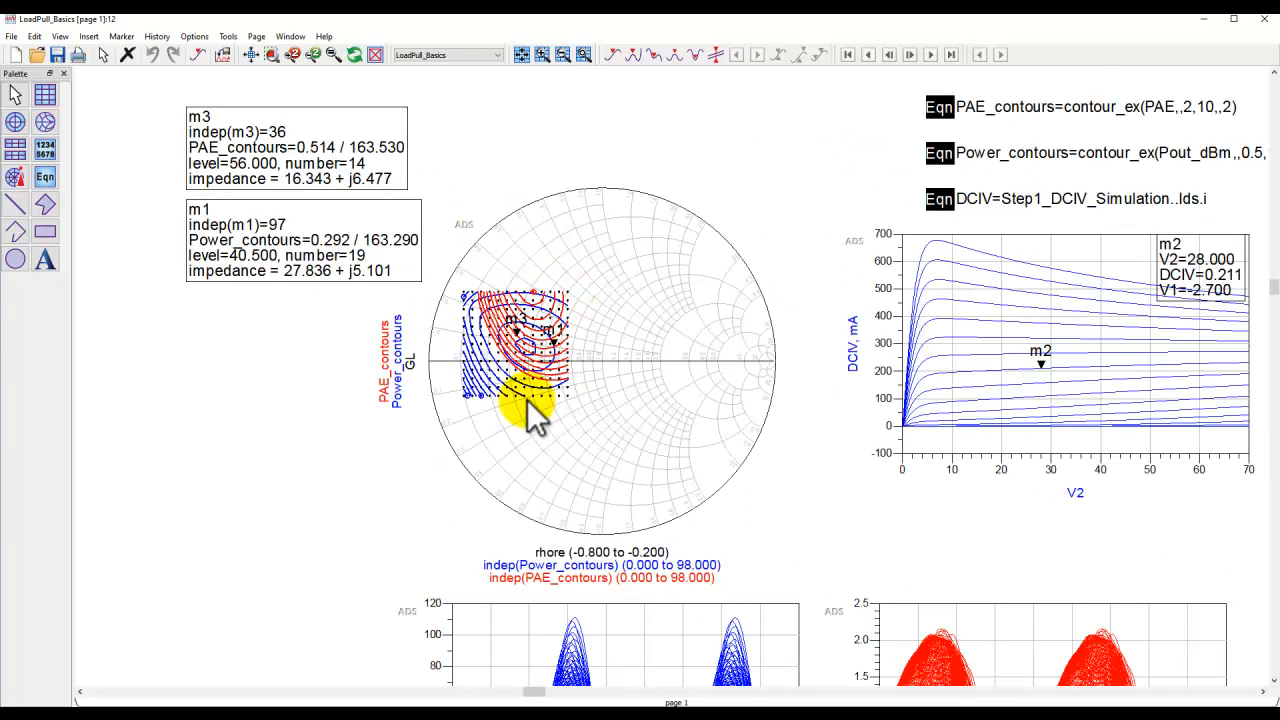
pyautogui.scroll(1, 619, 382)
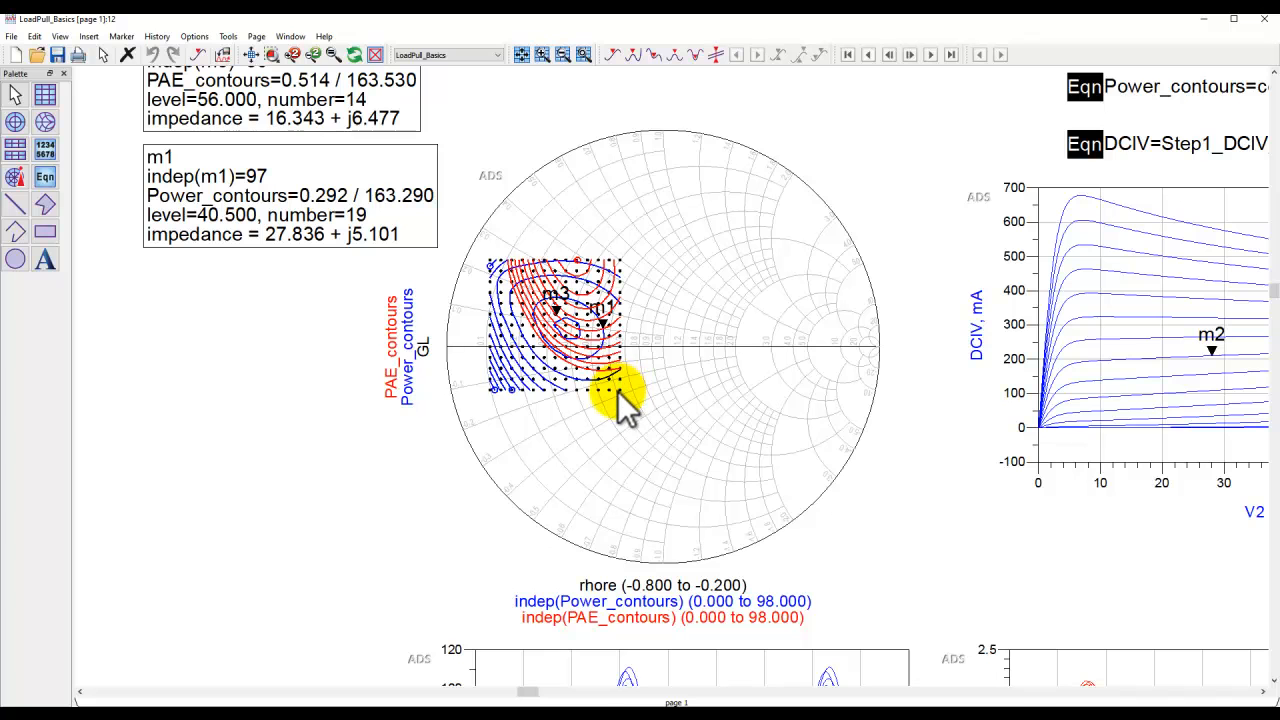
pyautogui.moveTo(618, 393)
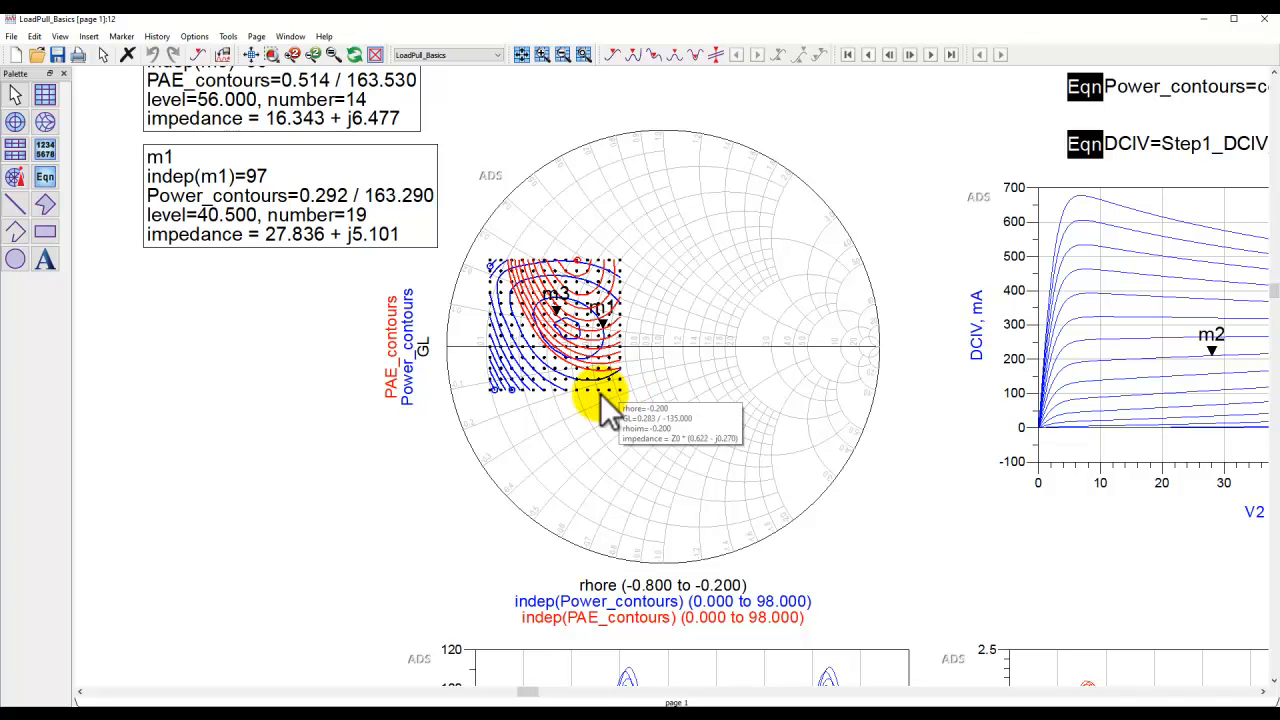
pyautogui.moveTo(566, 408)
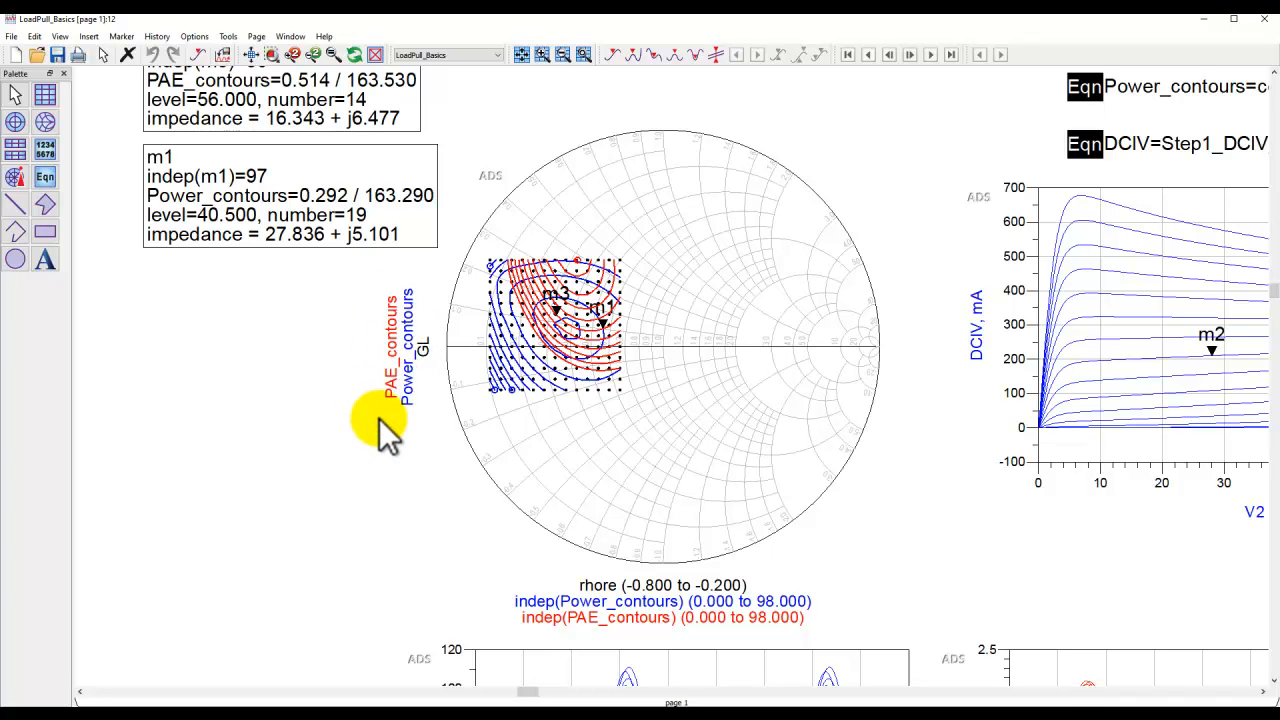
# Examine the contour_ex arguments in the Power_contours equation, leaving the equation as it is.
pyautogui.moveTo(896, 138); pyautogui.dragTo(394, 262)
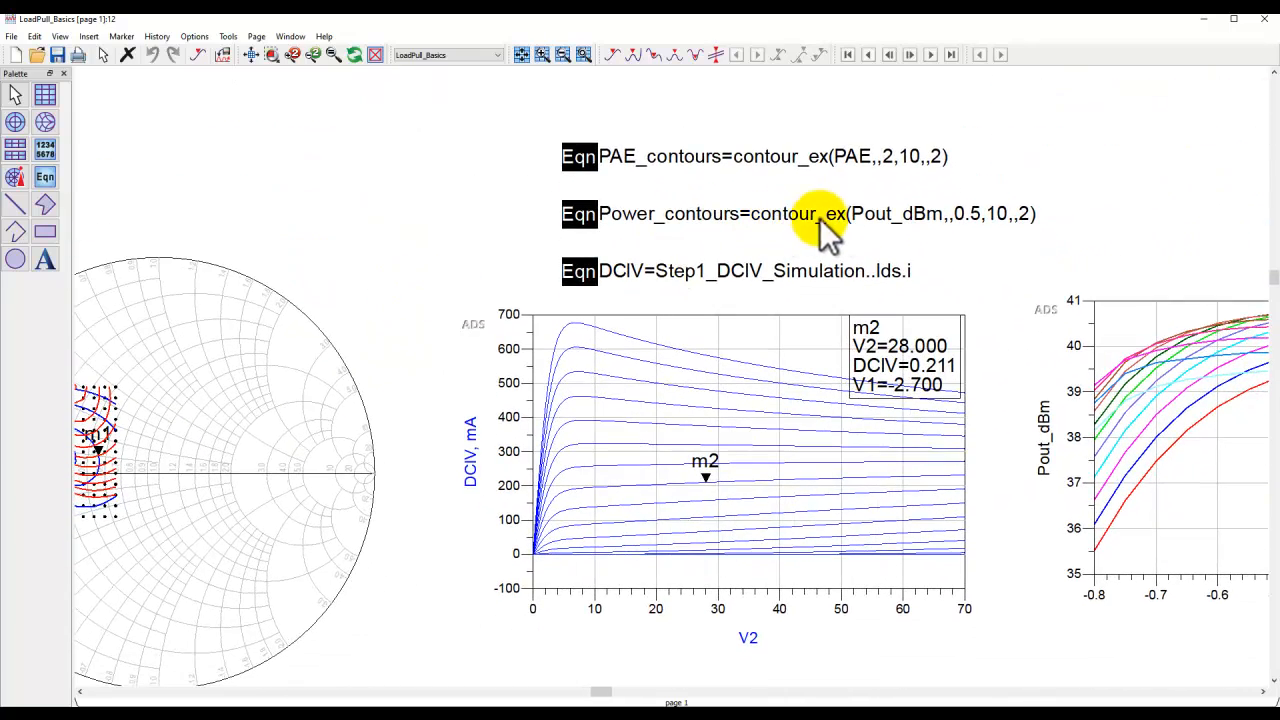
pyautogui.doubleClick(762, 216)
pyautogui.moveTo(753, 216); pyautogui.dragTo(972, 230)
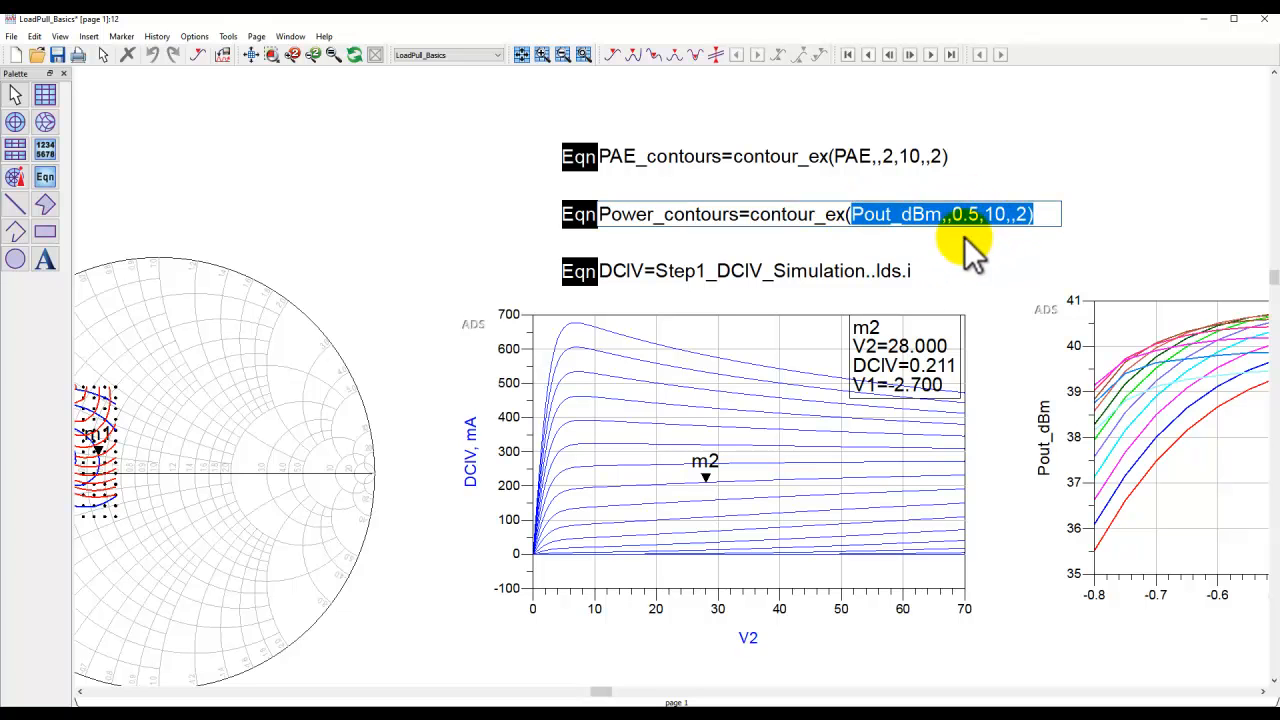
pyautogui.click(963, 248)
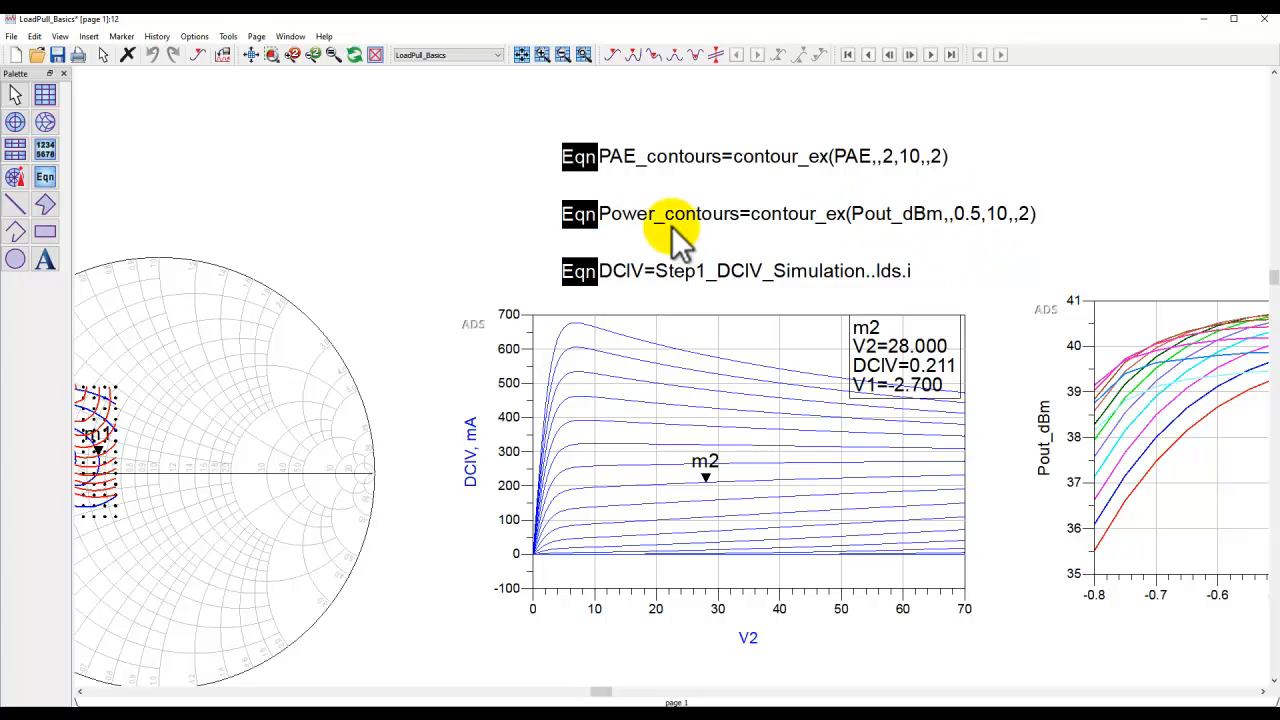
# Look up the contour_ex() reference page in the functions help for the Power_contours equation, with the help window maximized.
pyautogui.doubleClick(584, 217)
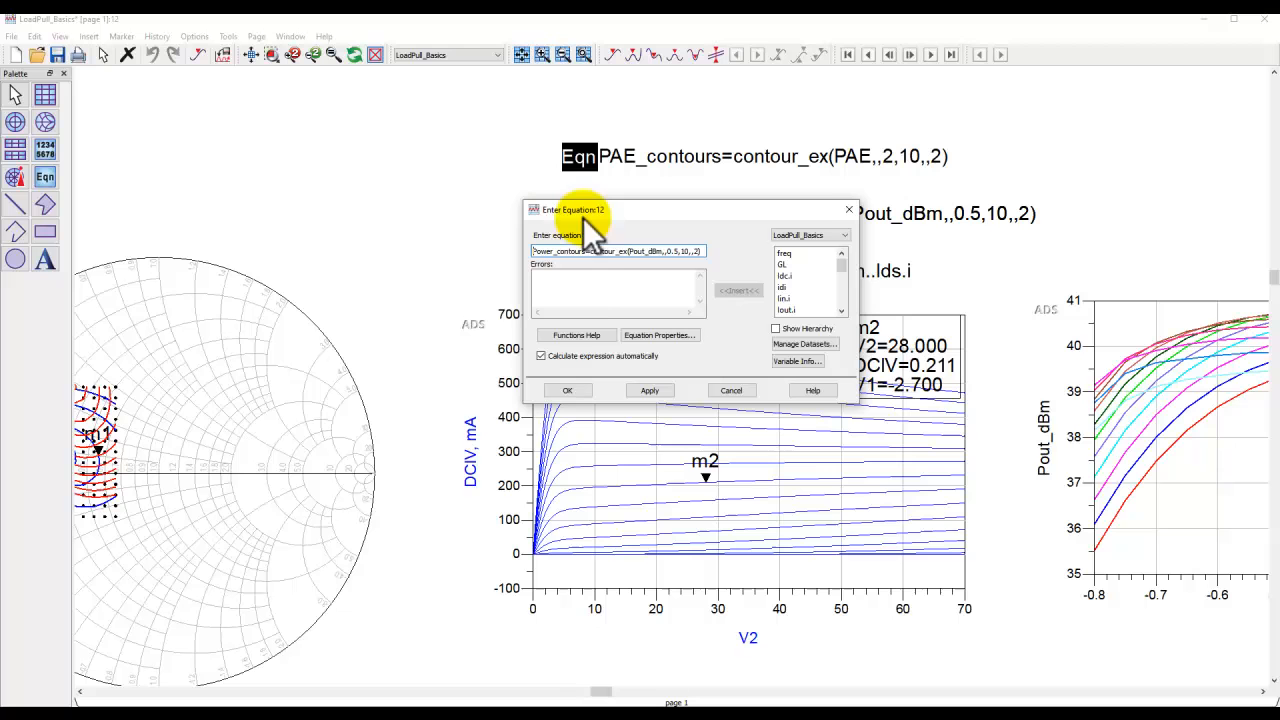
pyautogui.click(586, 336)
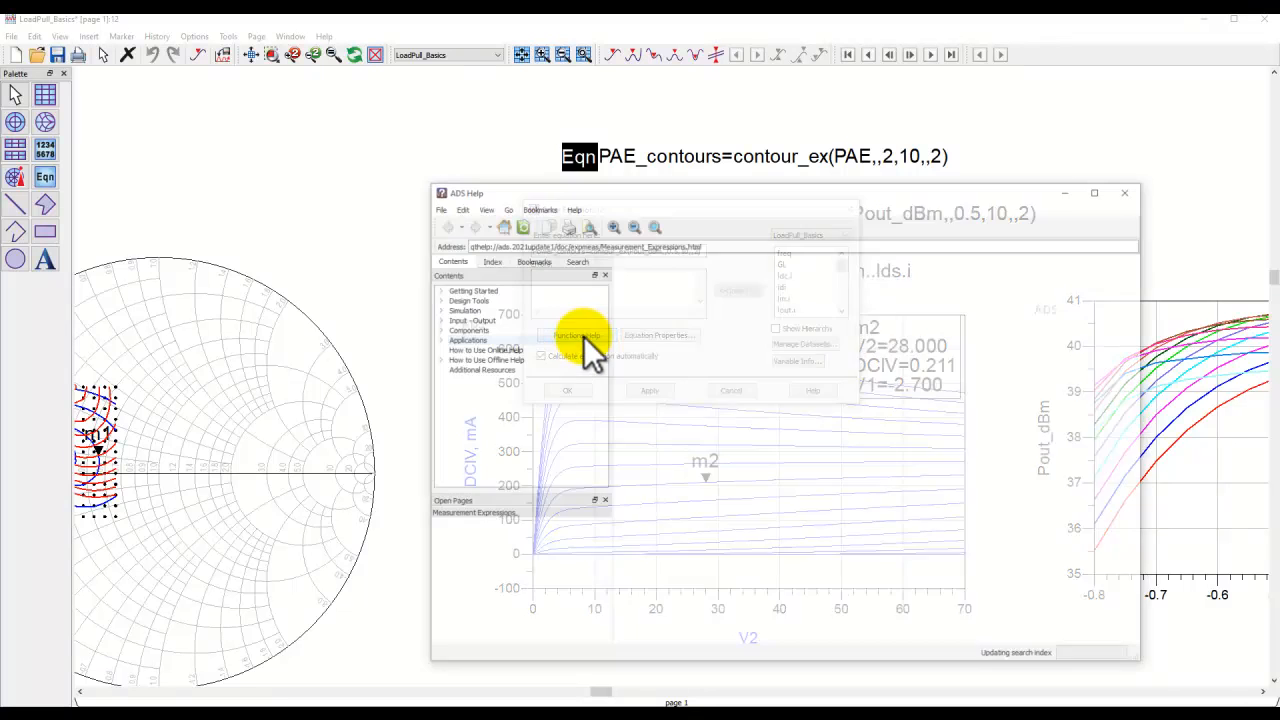
pyautogui.click(783, 396)
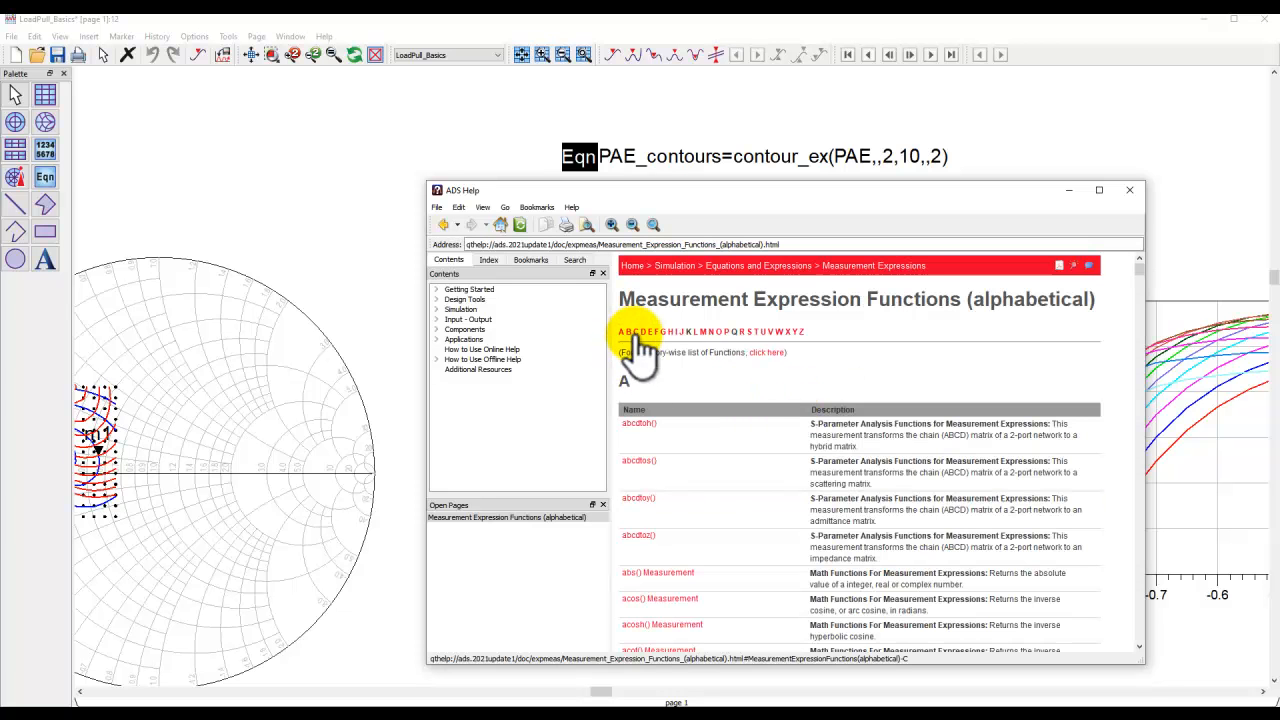
pyautogui.click(633, 331)
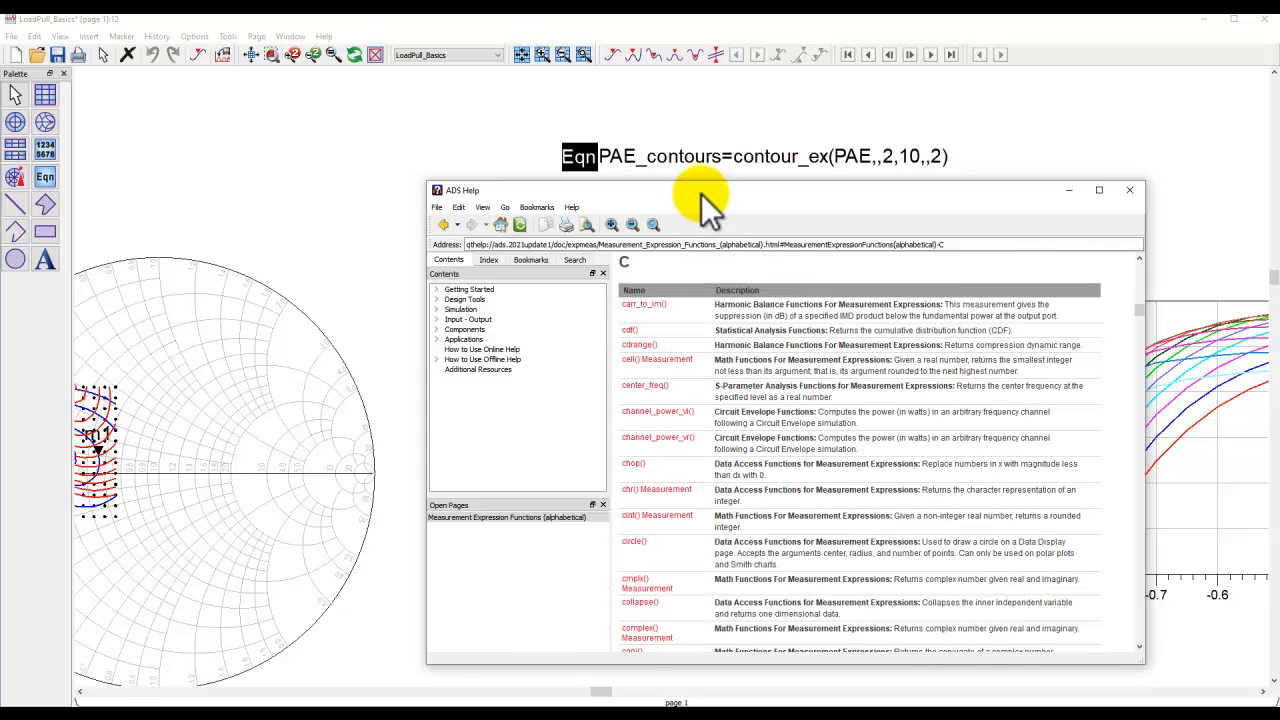
pyautogui.doubleClick(697, 192)
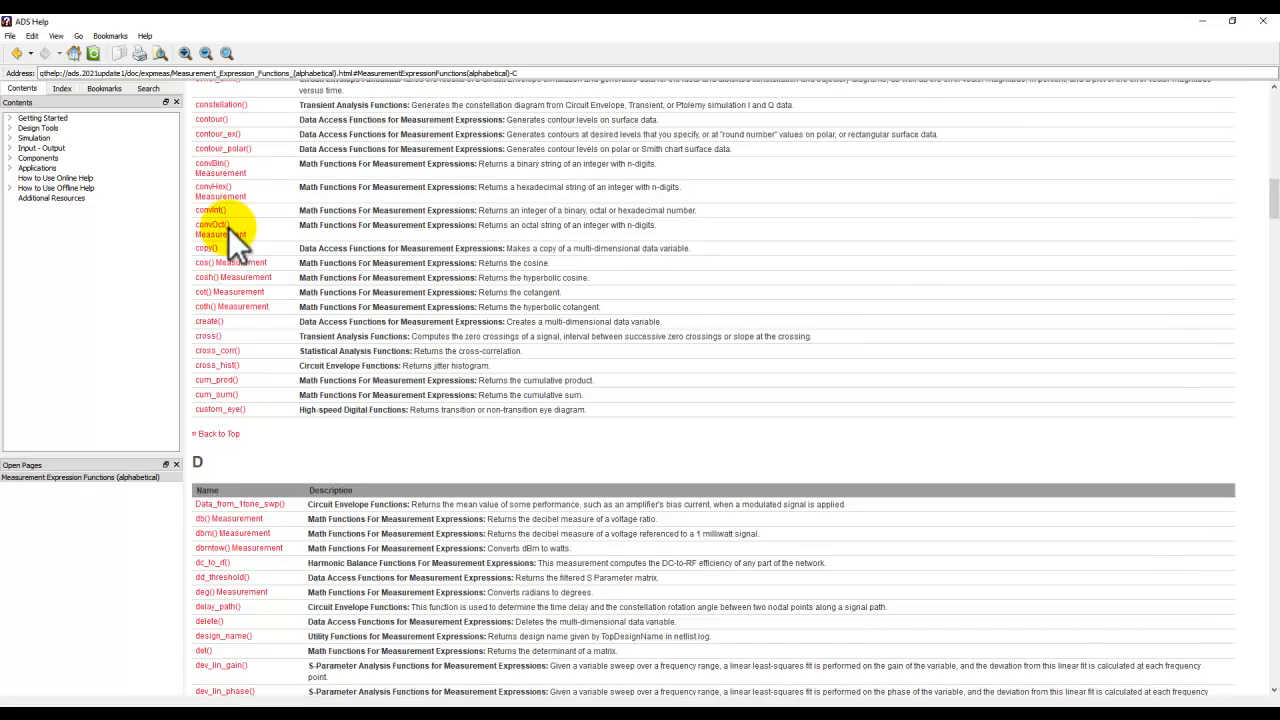
pyautogui.scroll(3, 228, 243)
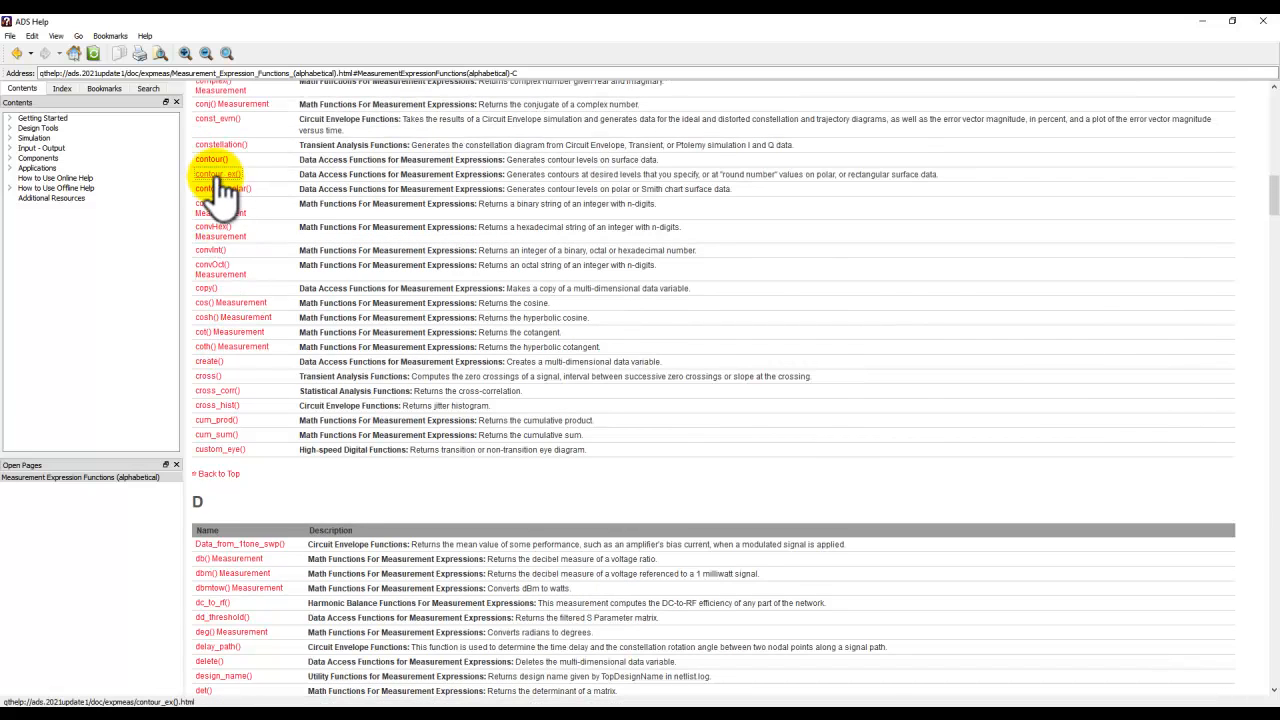
pyautogui.click(215, 173)
pyautogui.scroll(2, 425, 367)
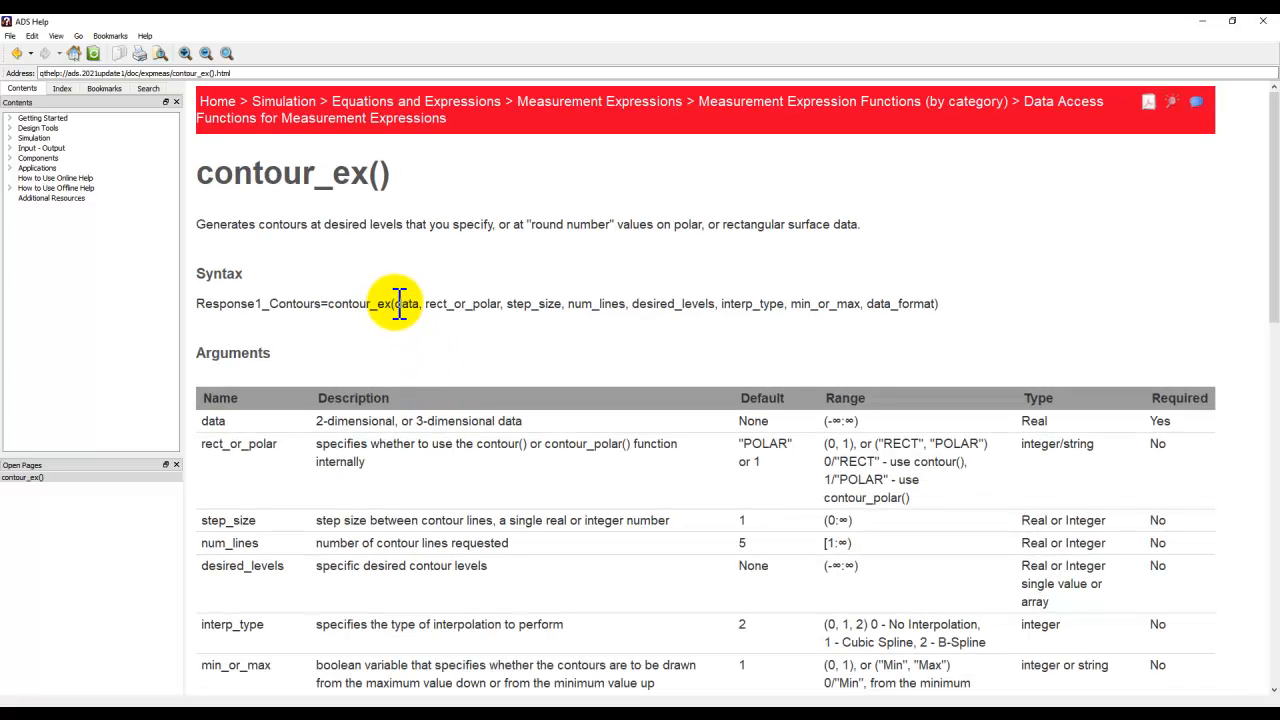
# Examine the contour_ex() syntax and the descriptions of its data, step_size and num_lines arguments.
pyautogui.moveTo(396, 303); pyautogui.dragTo(680, 308)
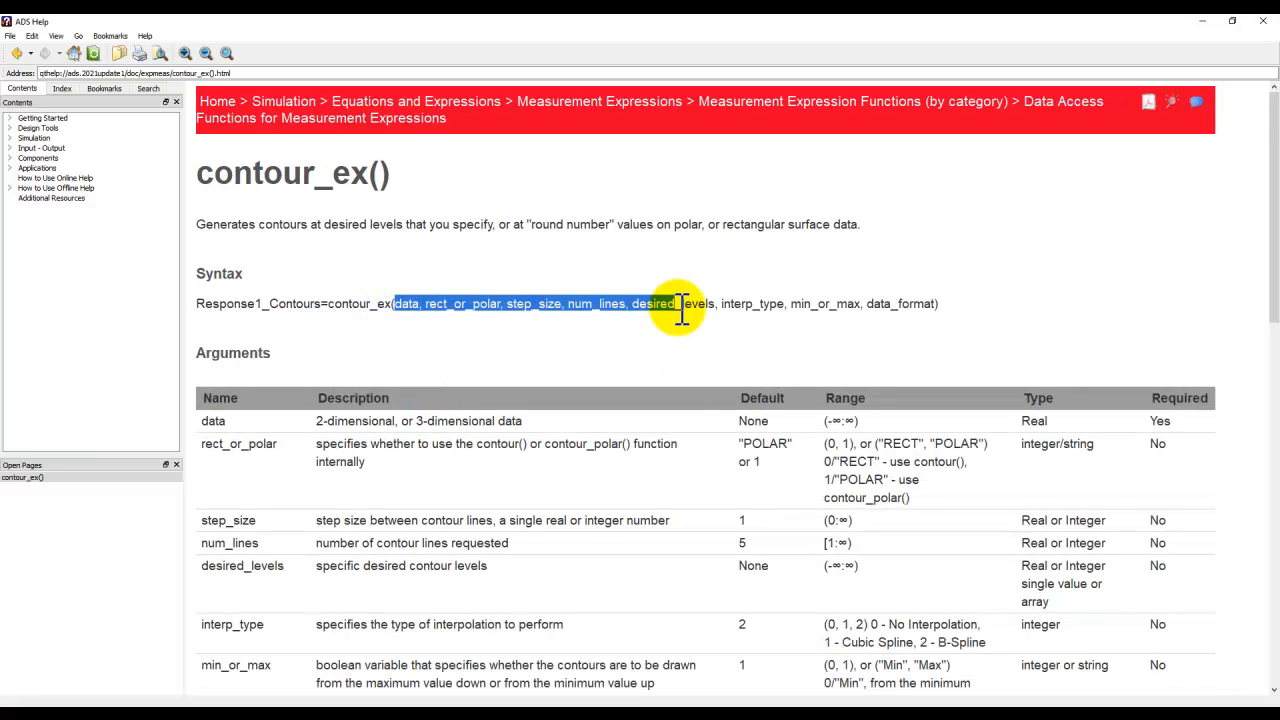
pyautogui.scroll(-2, 700, 425)
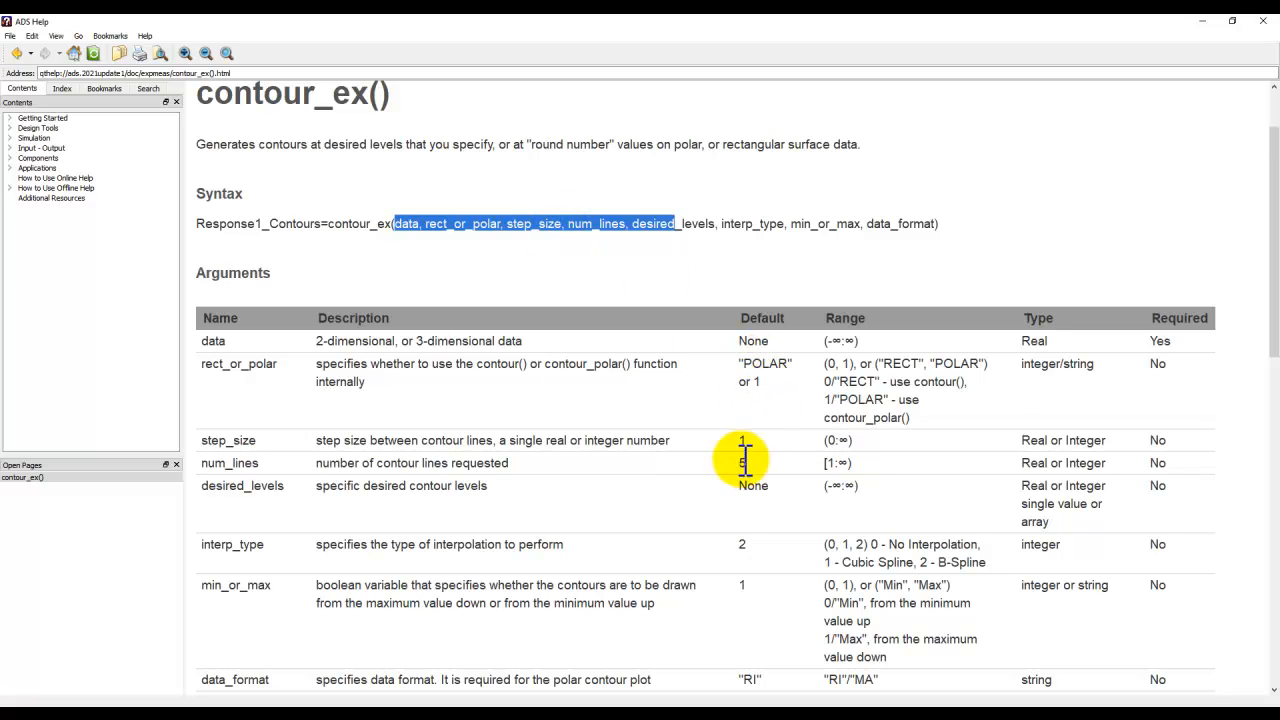
pyautogui.scroll(-1, 700, 470)
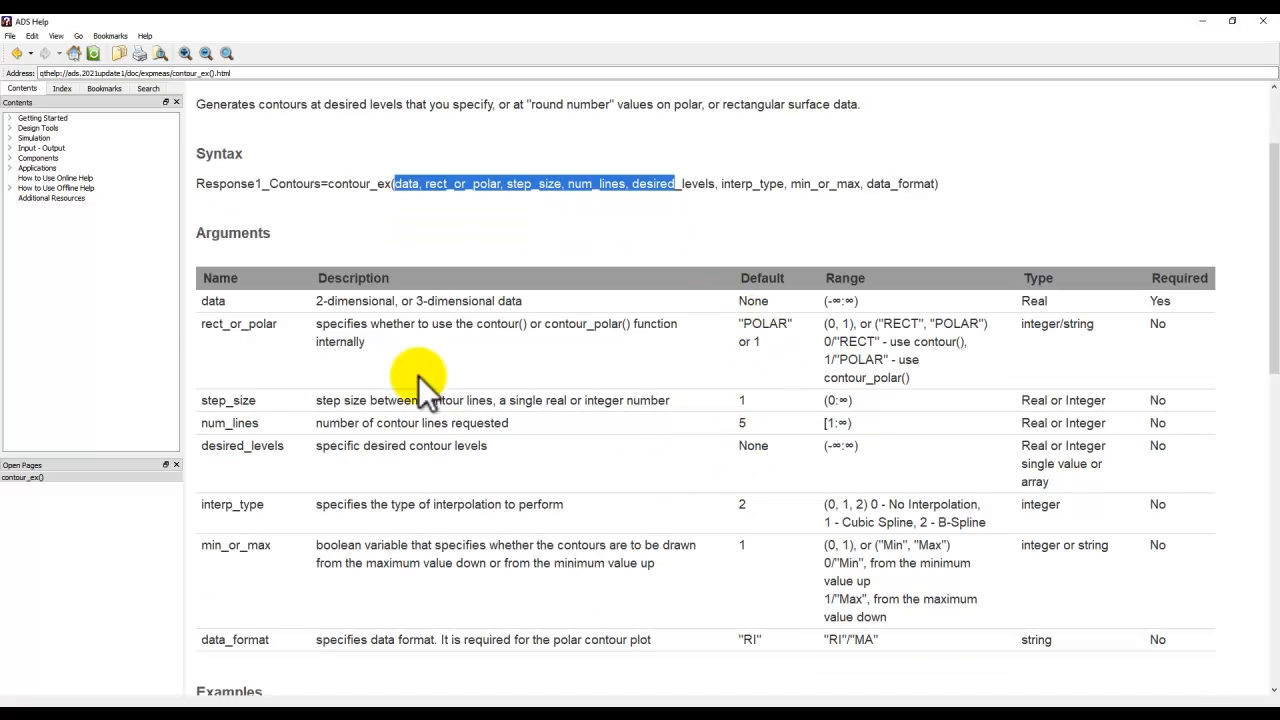
pyautogui.doubleClick(213, 301)
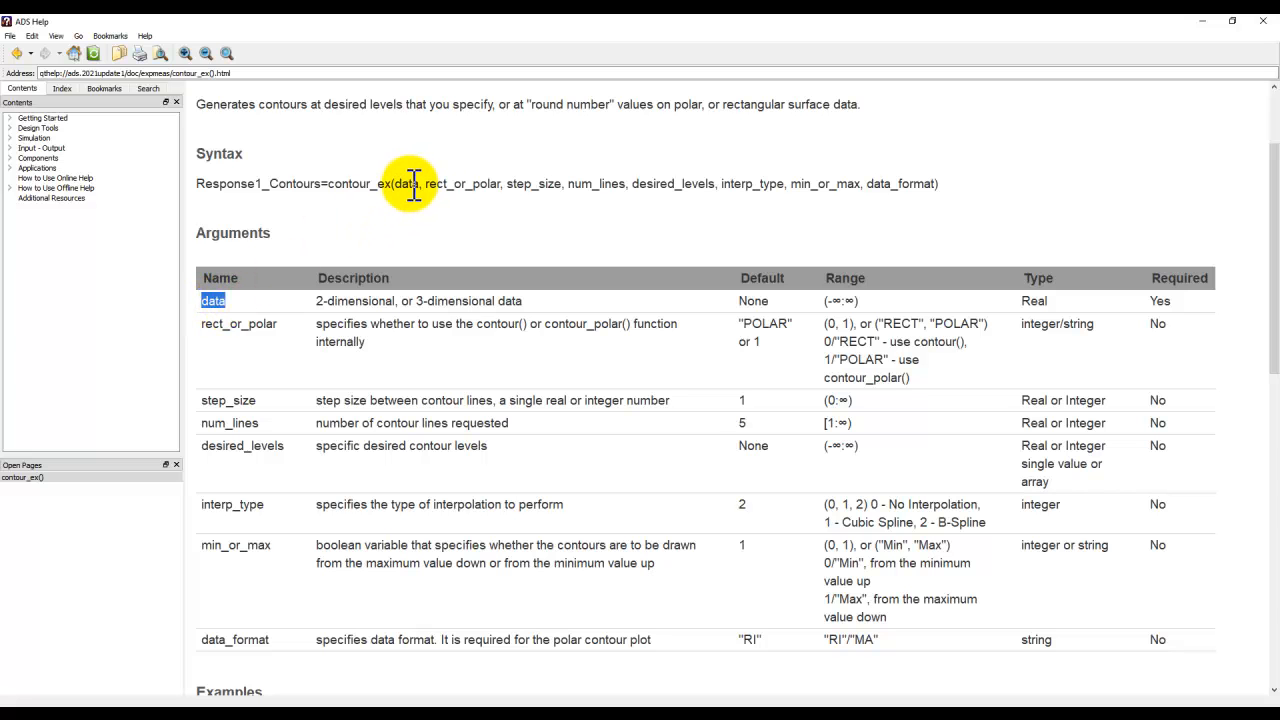
pyautogui.moveTo(203, 400); pyautogui.dragTo(263, 397)
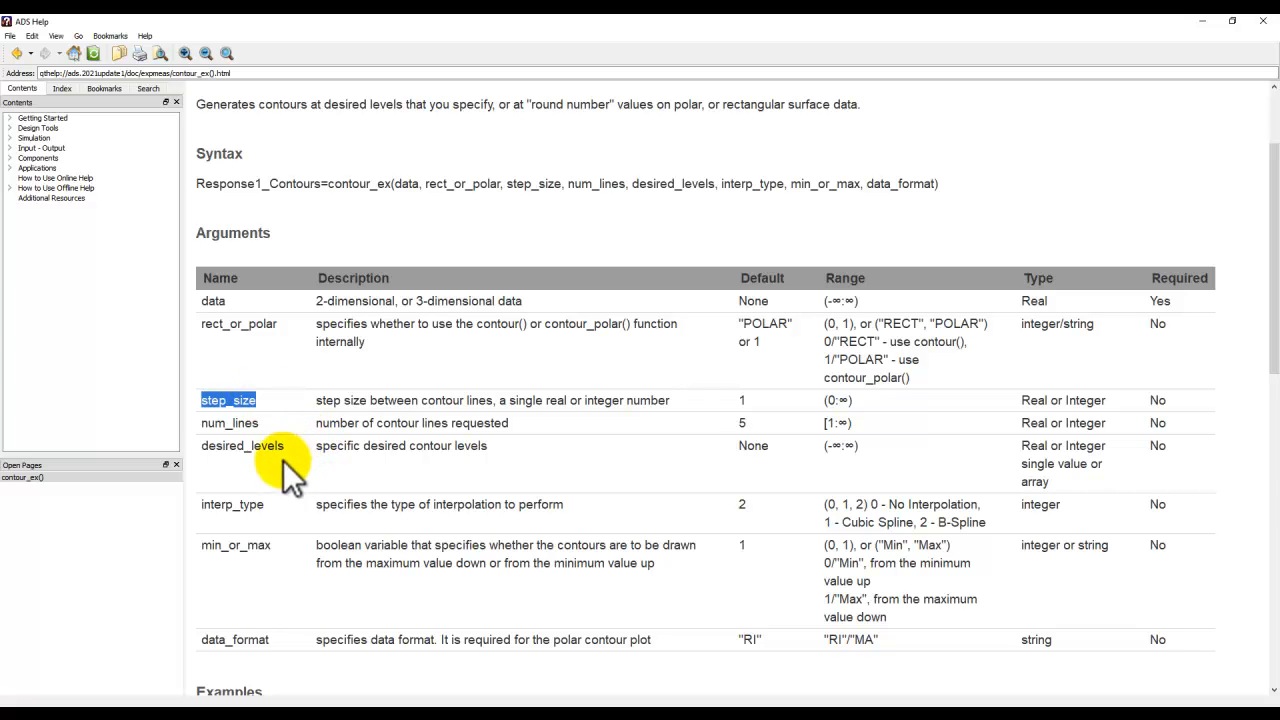
pyautogui.click(202, 428)
pyautogui.moveTo(202, 425); pyautogui.dragTo(260, 423)
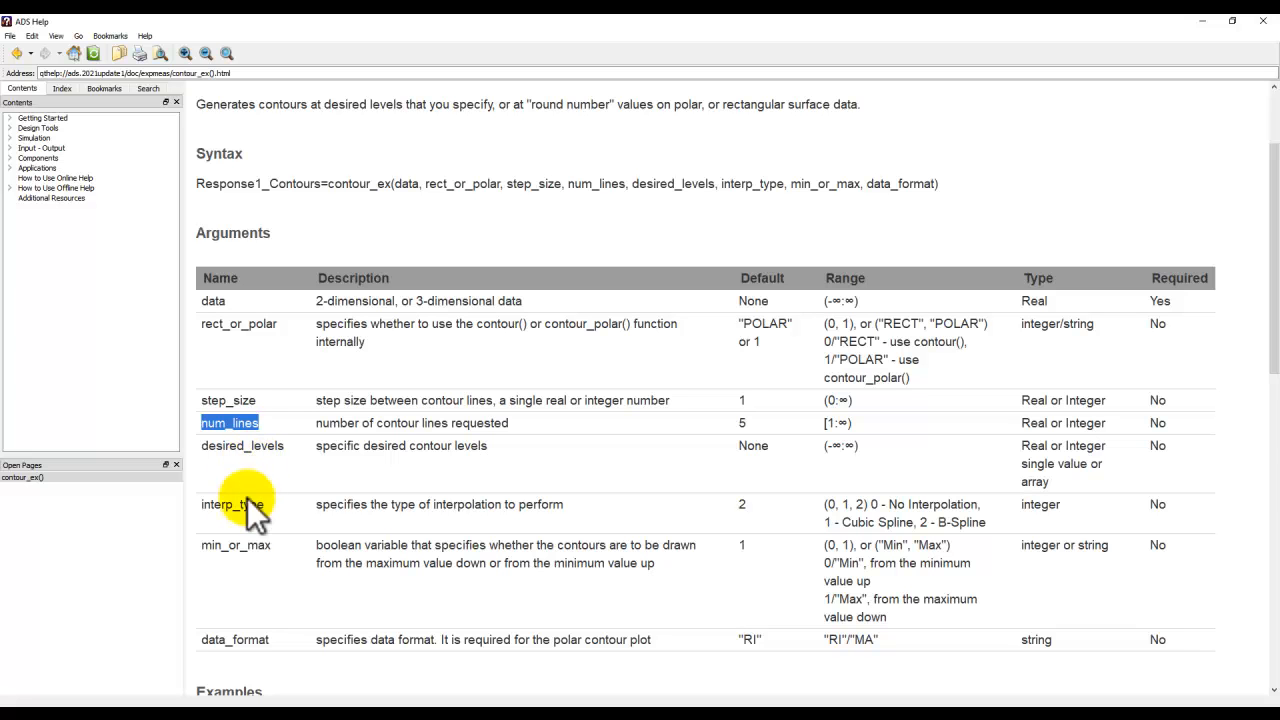
# Examine the interpolation options of contour_ex()'s interp_type argument, and close the Power_contours equation editor without changing the equation.
pyautogui.click(201, 504)
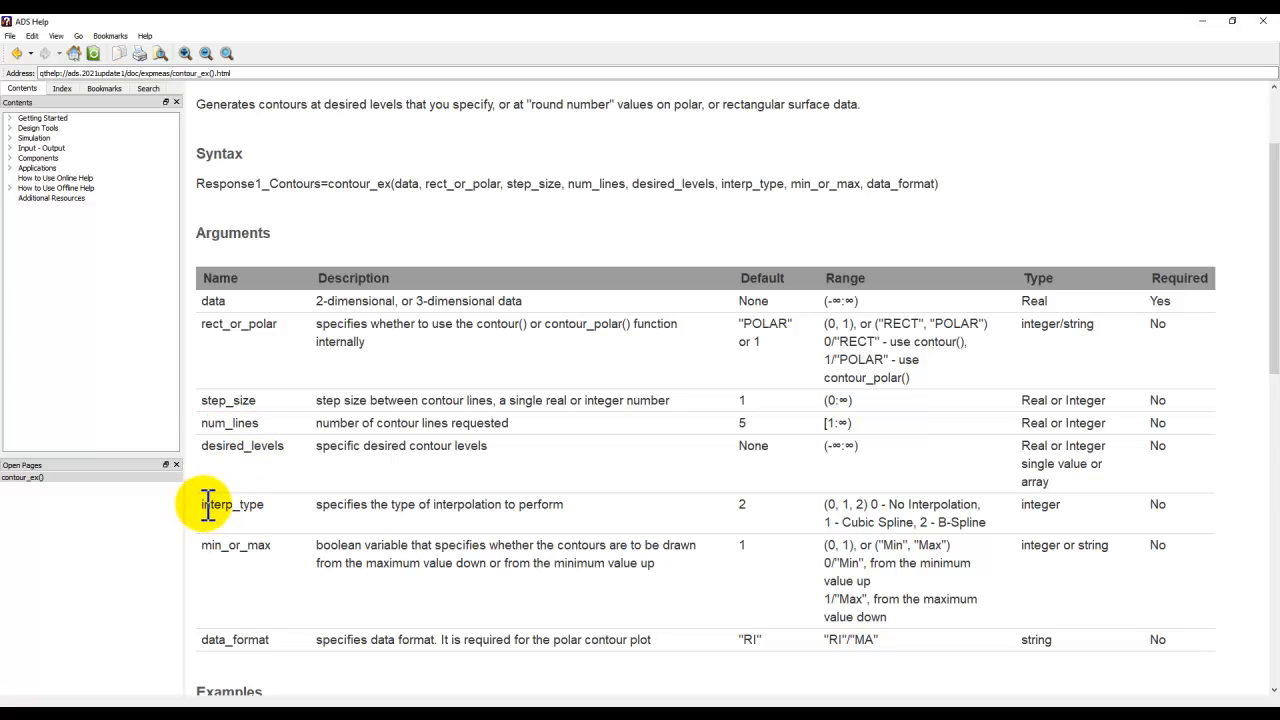
pyautogui.moveTo(201, 504); pyautogui.dragTo(264, 504)
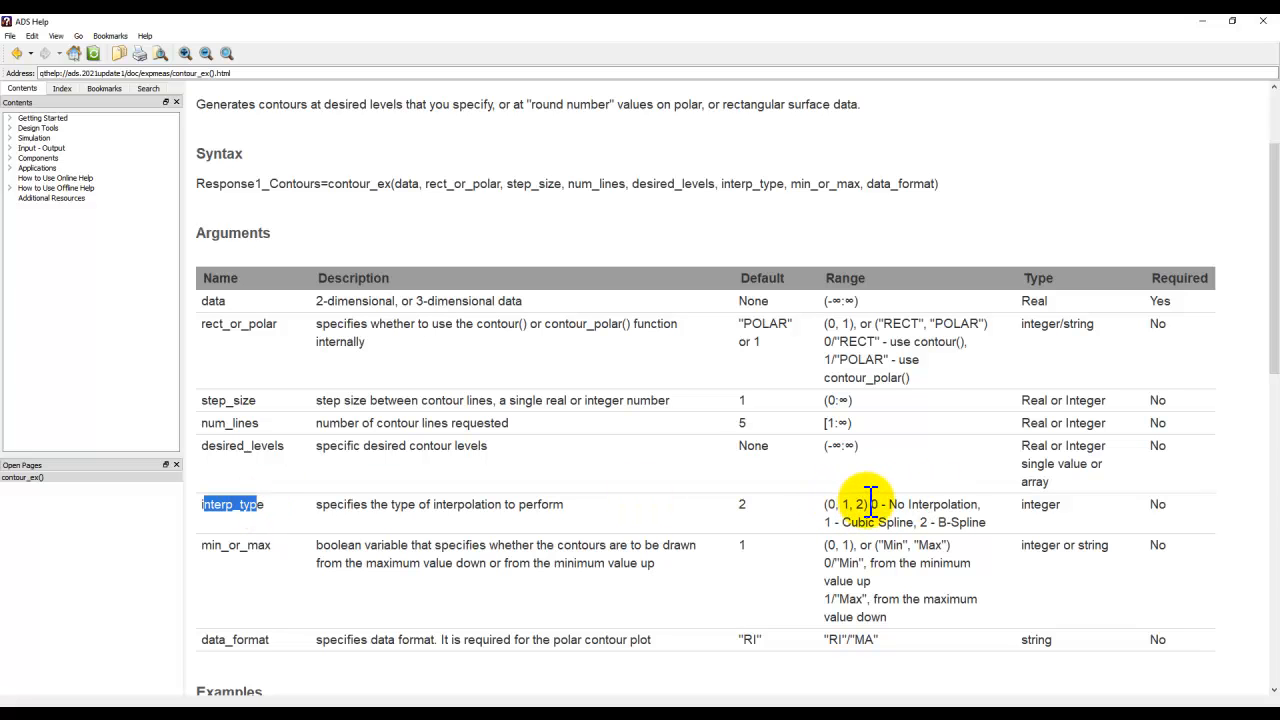
pyautogui.moveTo(888, 504); pyautogui.dragTo(980, 504)
pyautogui.moveTo(852, 523); pyautogui.dragTo(960, 532)
pyautogui.click(951, 525)
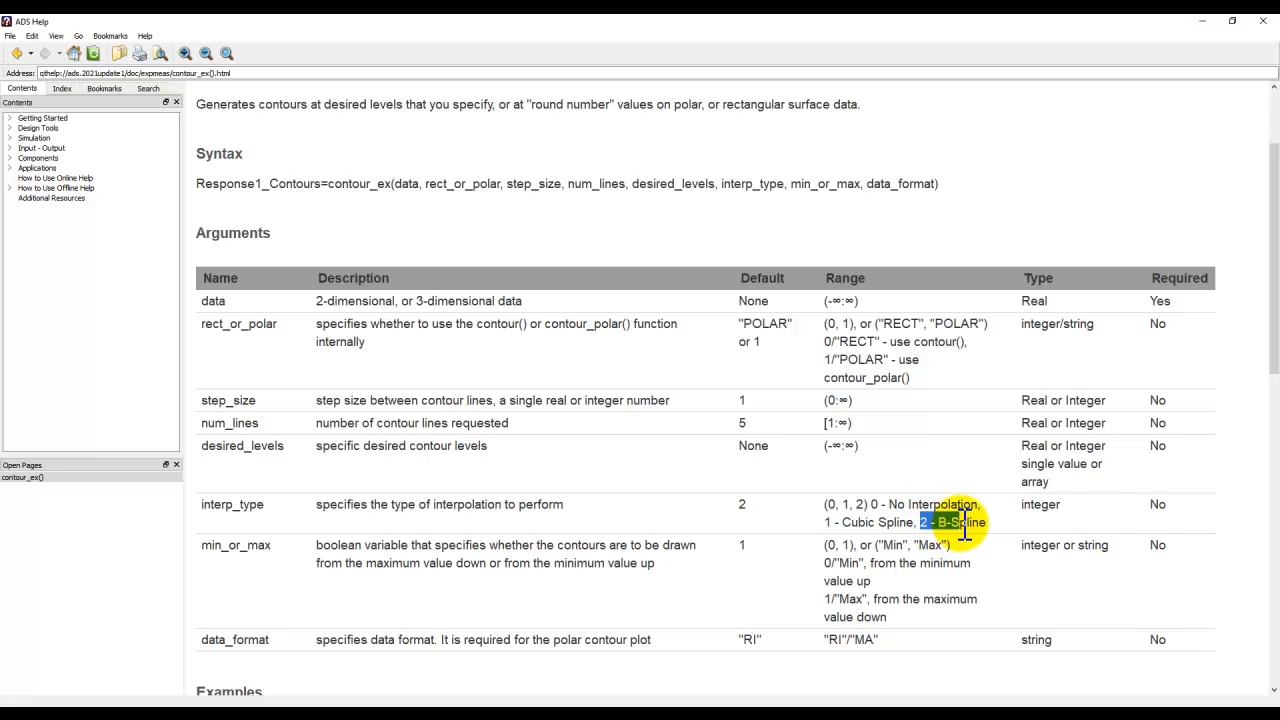
pyautogui.click(998, 717)
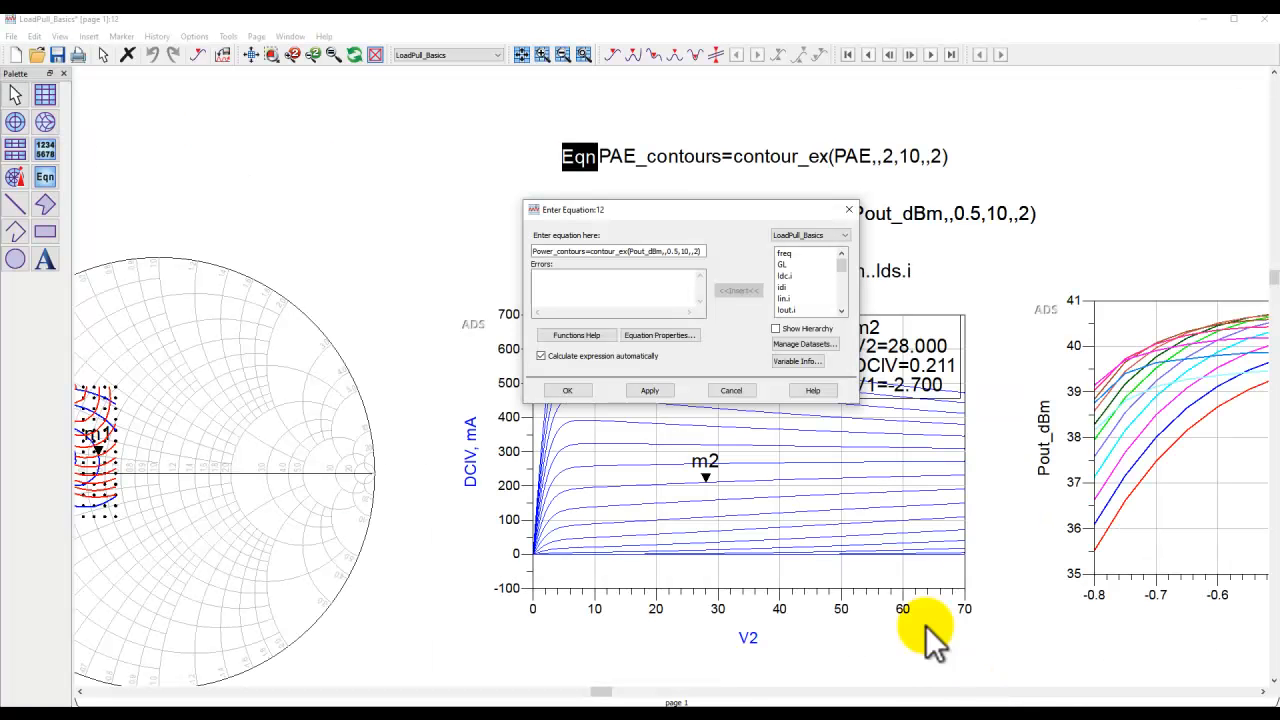
pyautogui.click(731, 390)
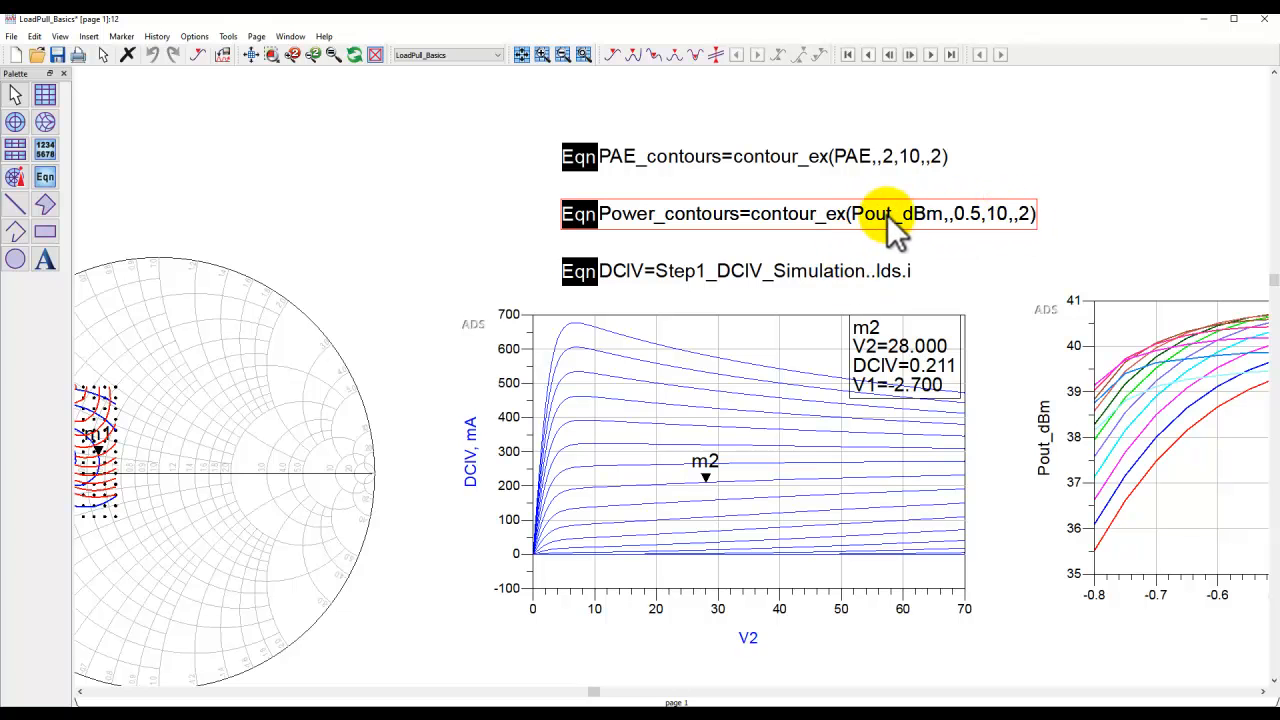
# Switch to the LoadPull_Basics schematic and examine the Pout_W and Pout_dBm equations in the Meas1 block.
pyautogui.moveTo(840, 705)
pyautogui.click(894, 686)
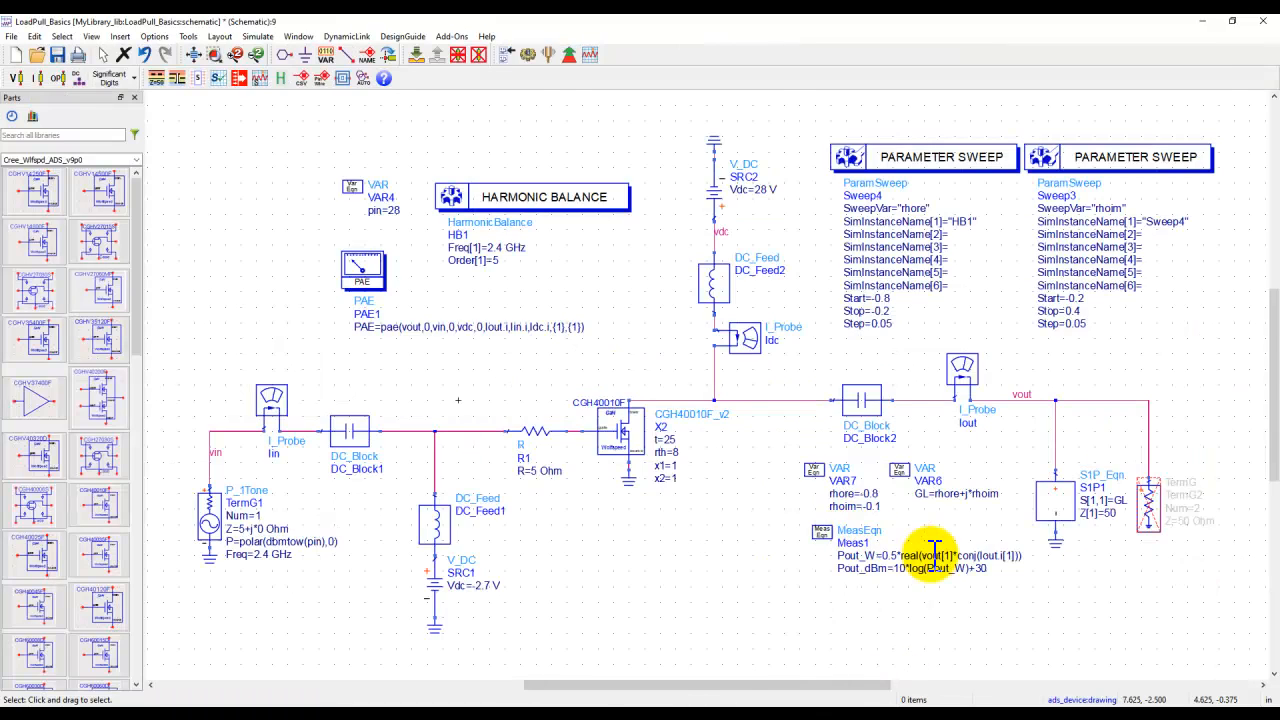
pyautogui.scroll(3, 918, 545)
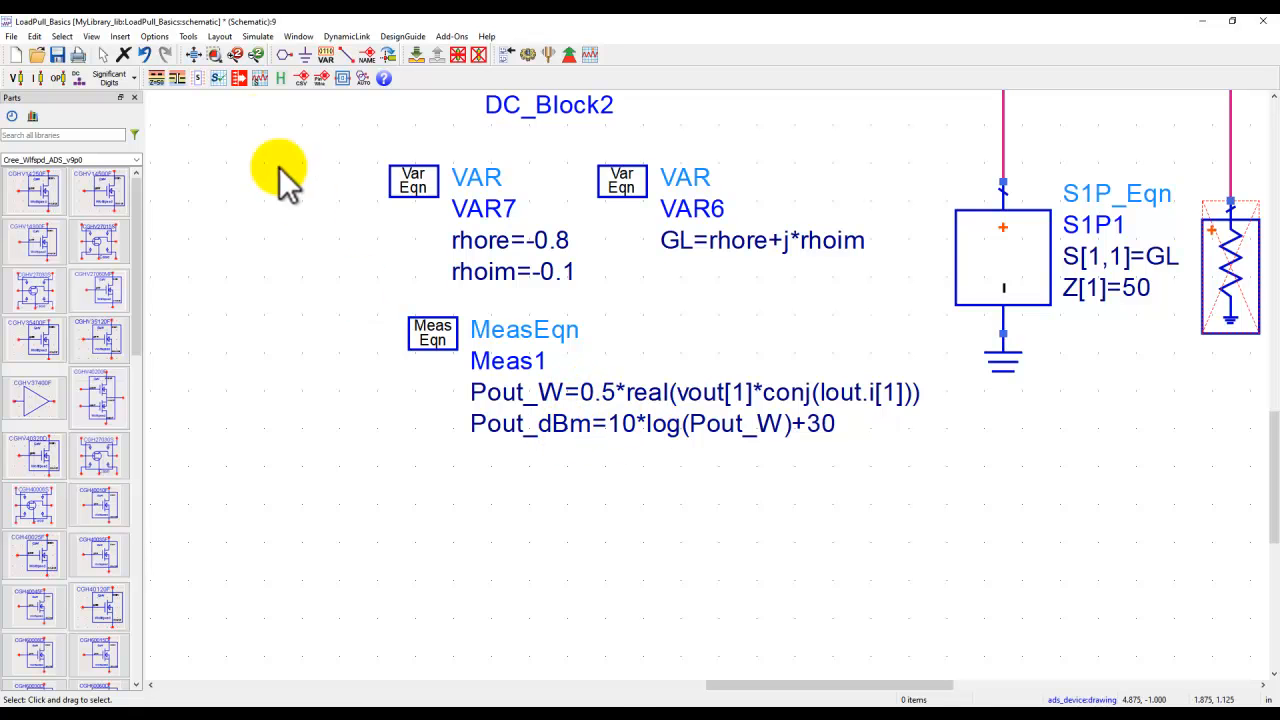
pyautogui.click(194, 54)
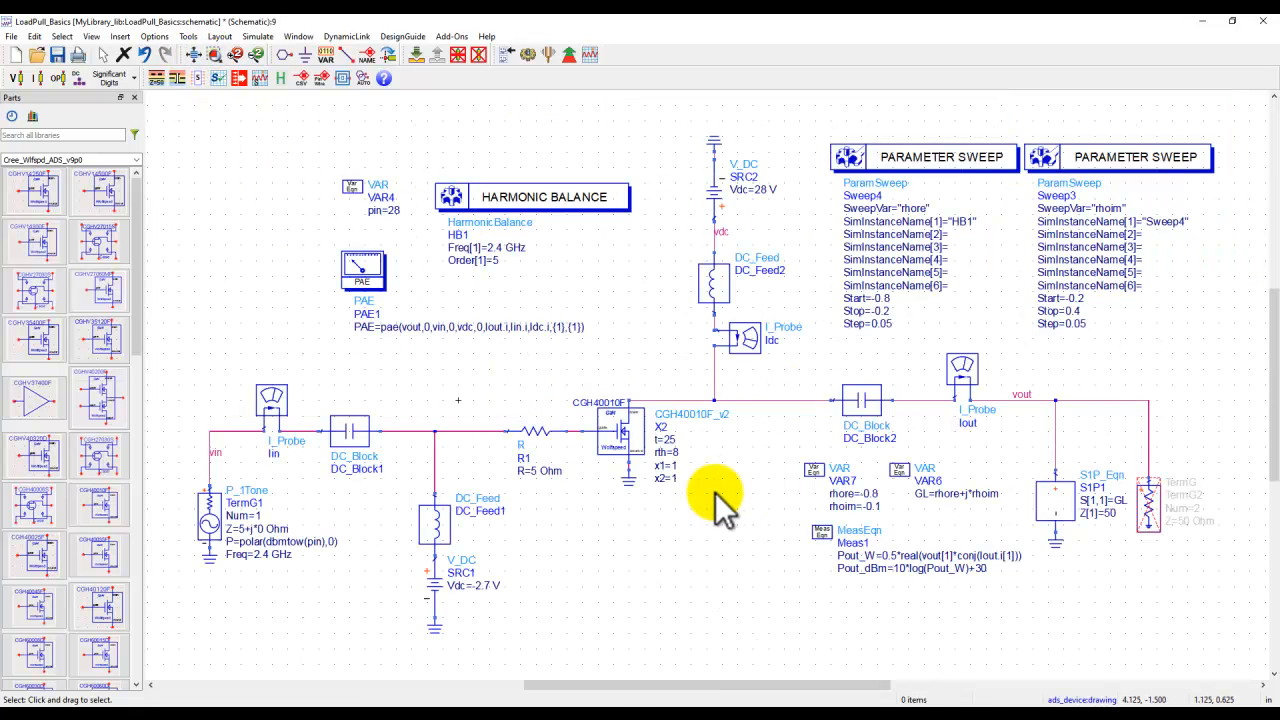
# Return to the data display and read the data at a point on the Smith chart's power contours.
pyautogui.click(996, 716)
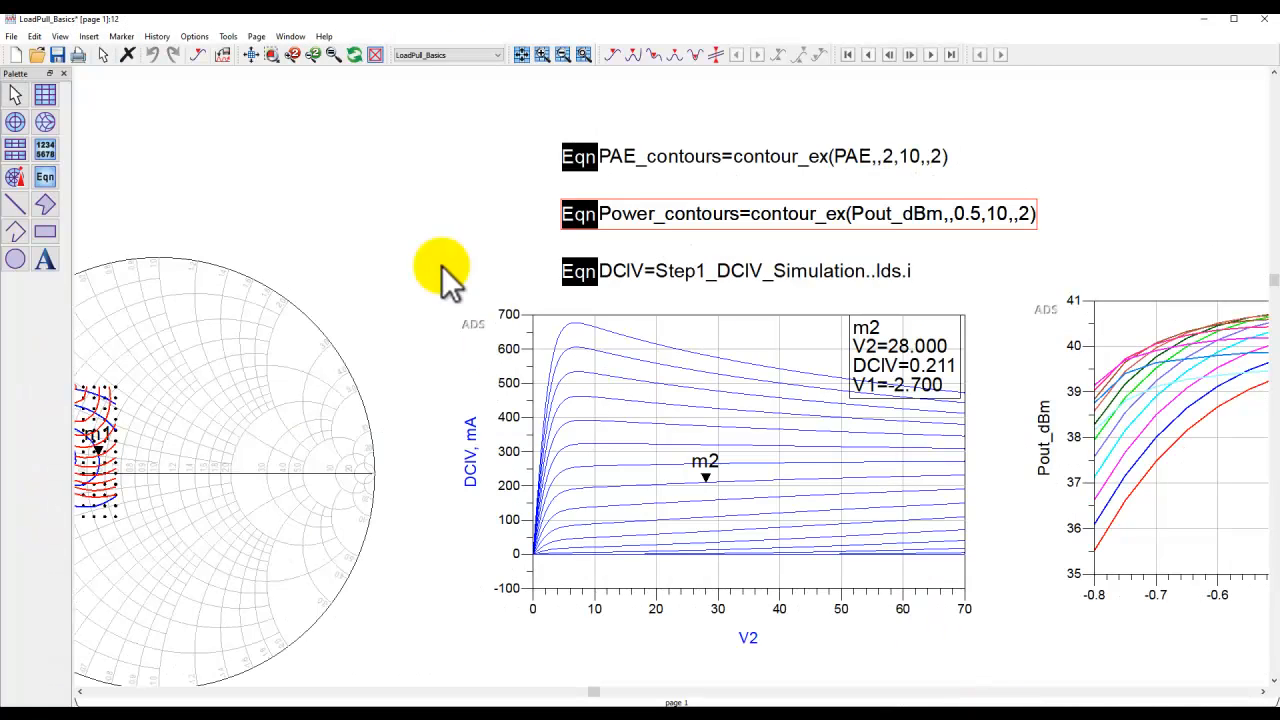
pyautogui.click(251, 54)
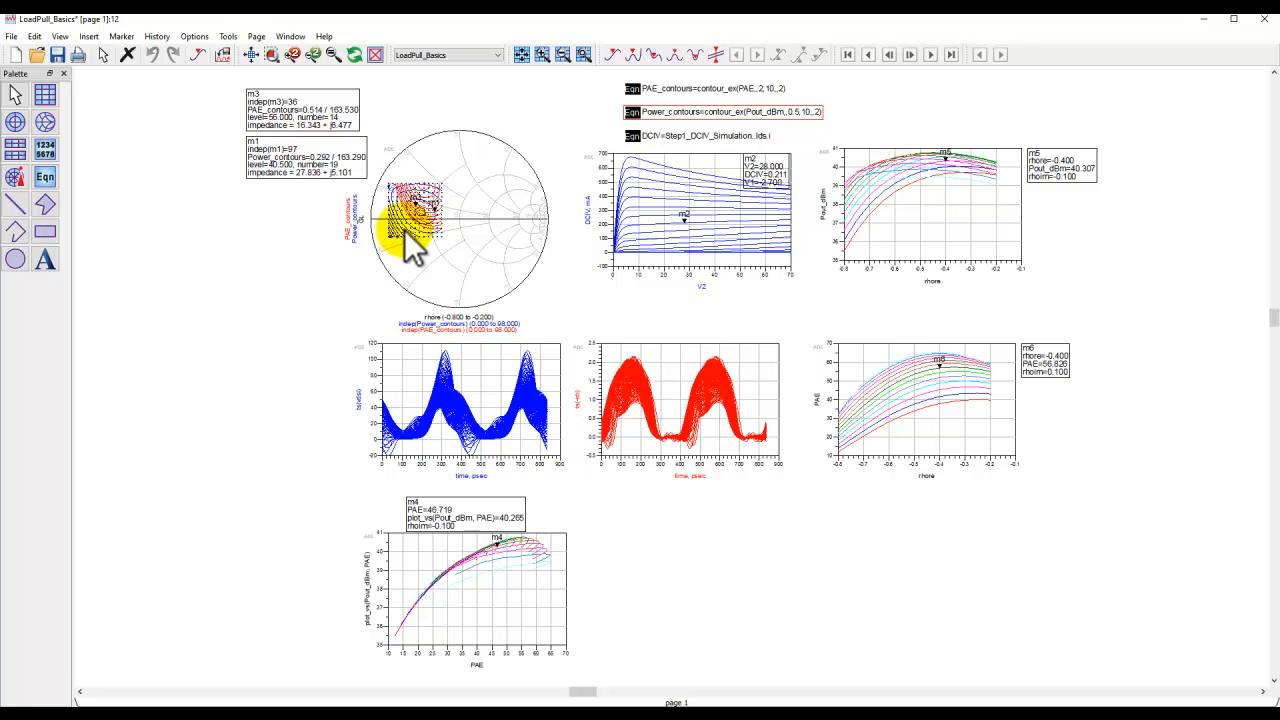
pyautogui.moveTo(405, 233)
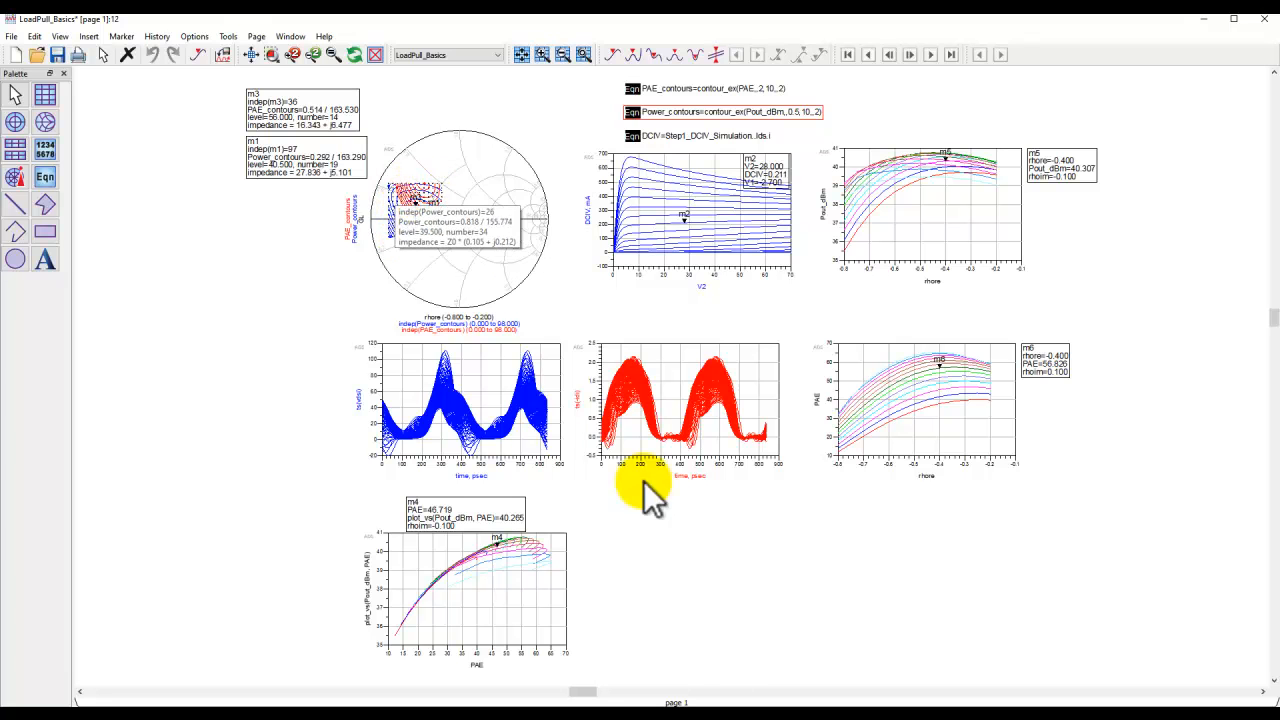
# Set the Start value of the rhore sweep (Sweep4) to -0.4 in the schematic, and rerun the simulation to examine the contours.
pyautogui.click(830, 704)
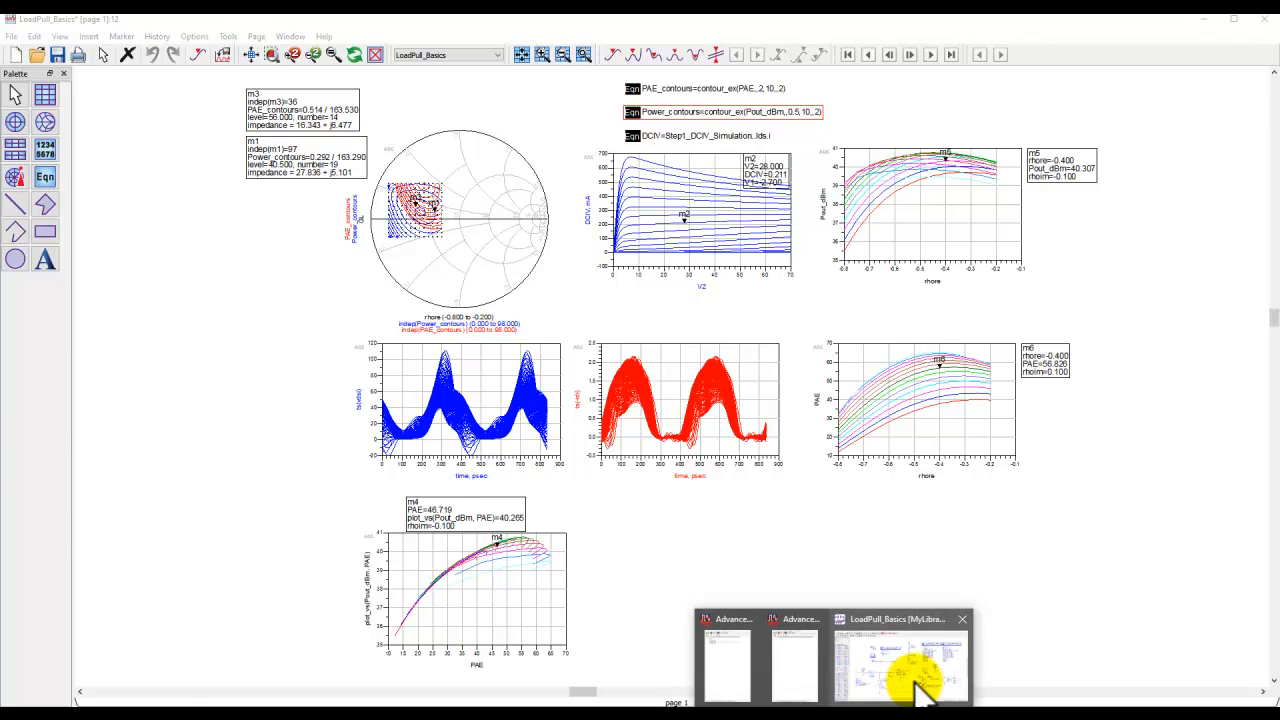
pyautogui.click(906, 678)
pyautogui.scroll(3, 897, 311)
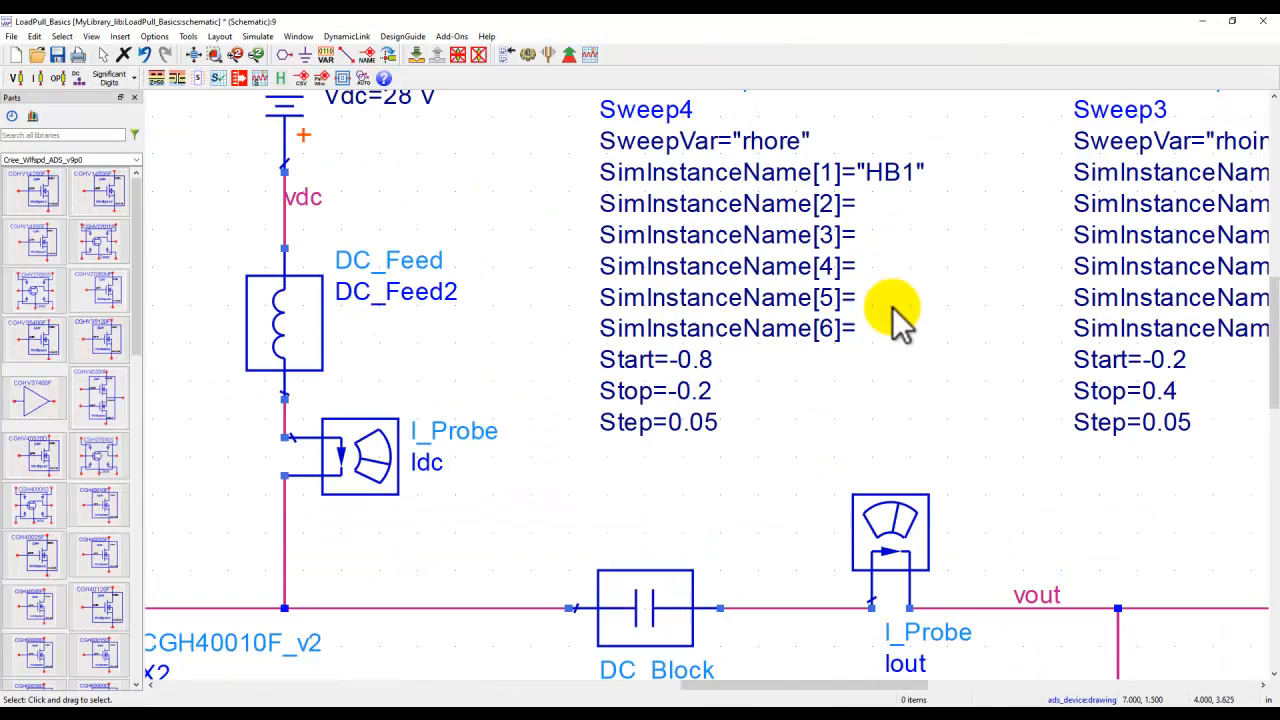
pyautogui.click(712, 362)
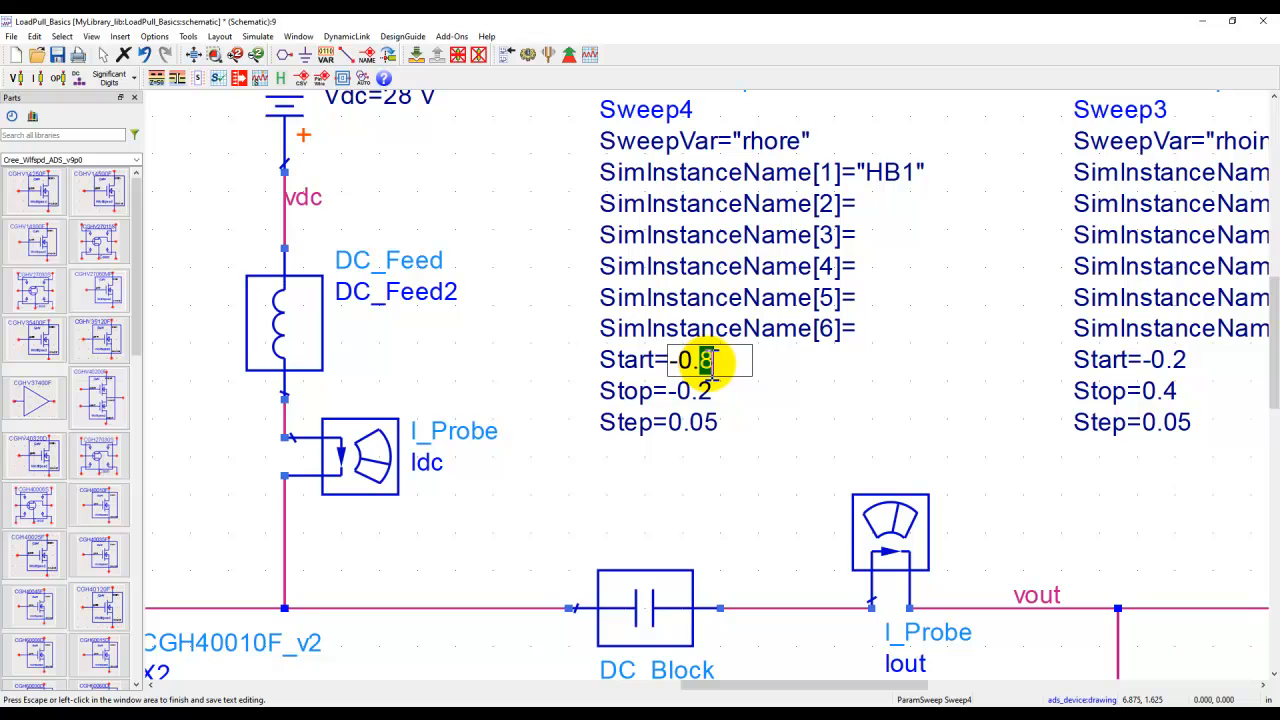
pyautogui.write('4')
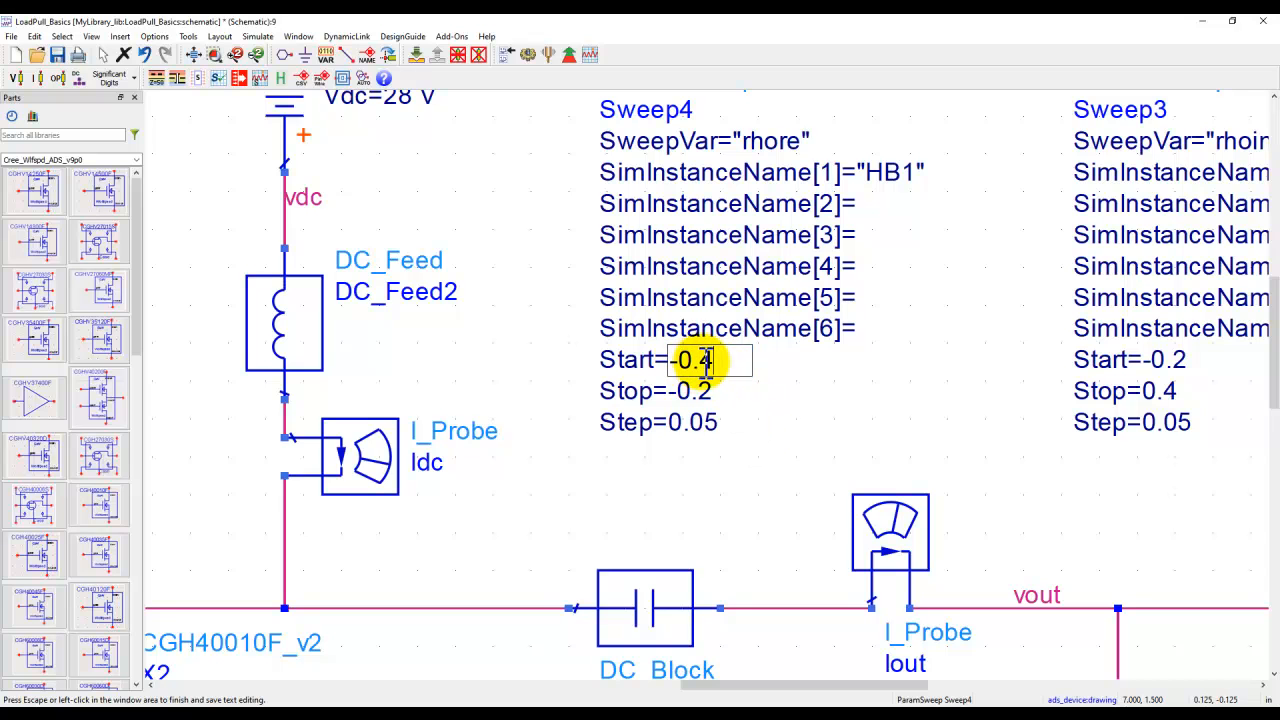
pyautogui.click(762, 490)
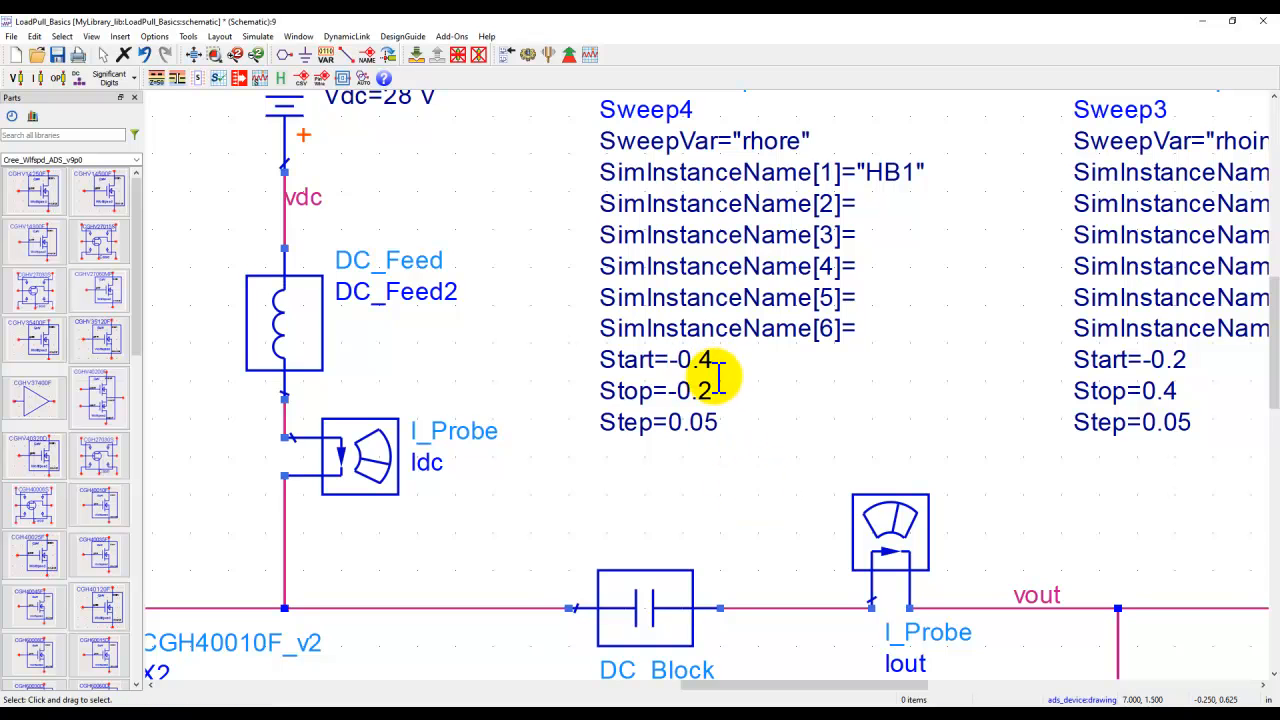
pyautogui.click(525, 55)
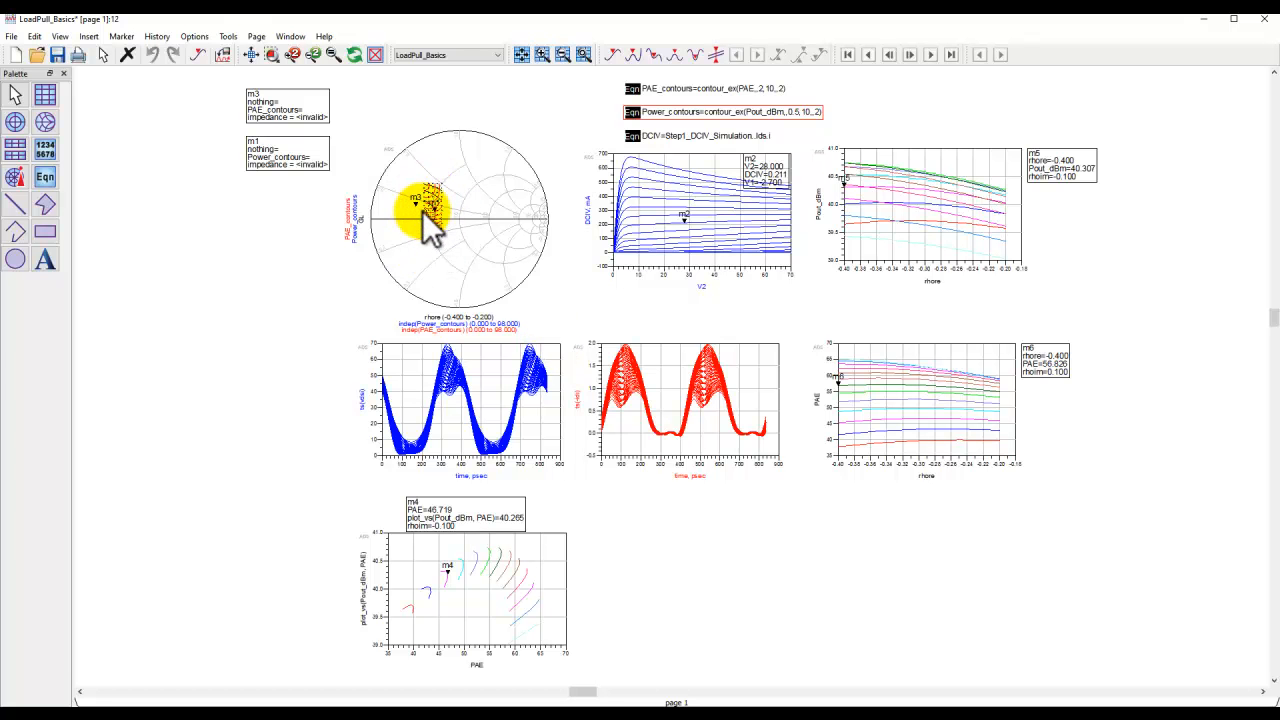
pyautogui.scroll(5, 440, 209)
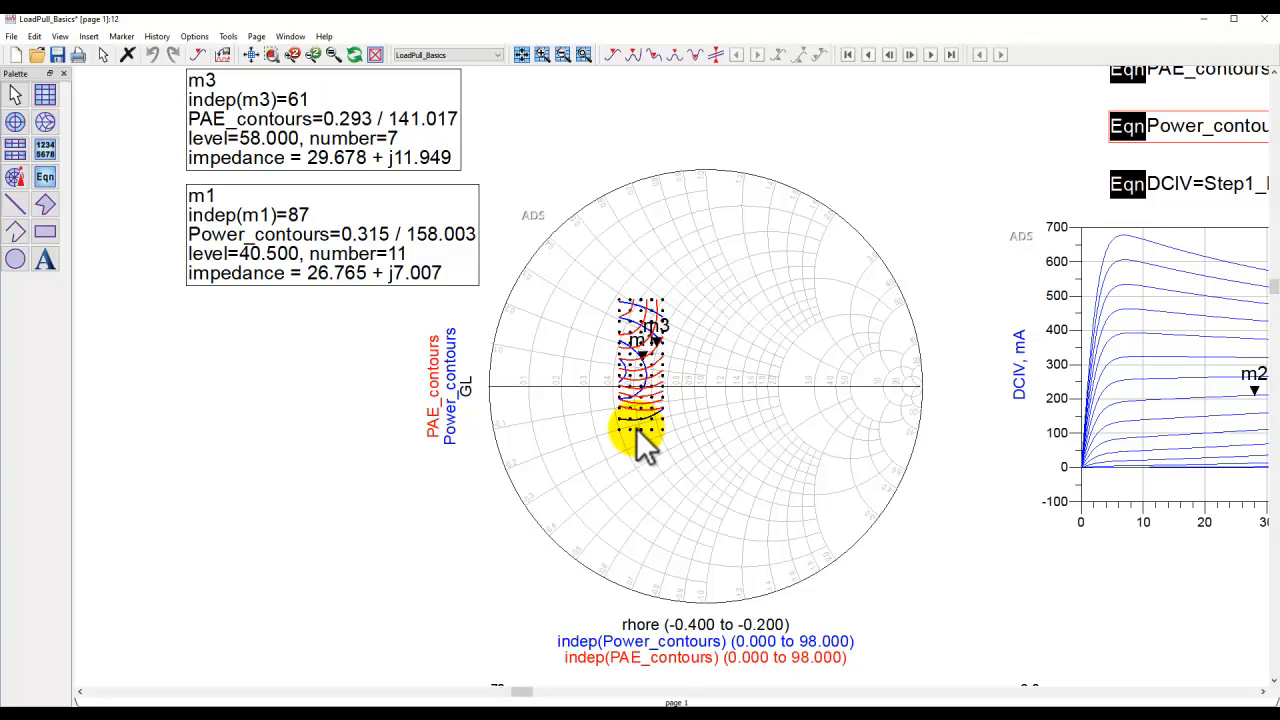
# Set the Sweep4 Start value back to -0.8 in the schematic and rerun the simulation.
pyautogui.moveTo(840, 700)
pyautogui.click(886, 675)
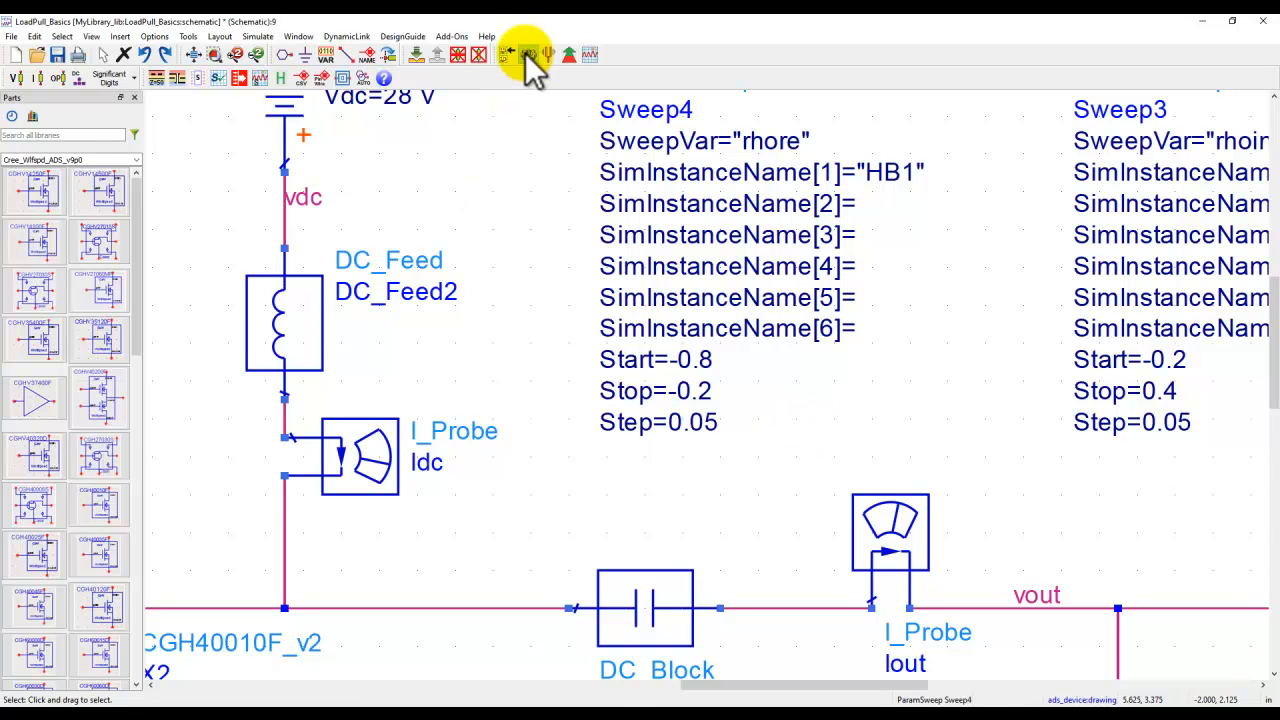
pyautogui.click(526, 54)
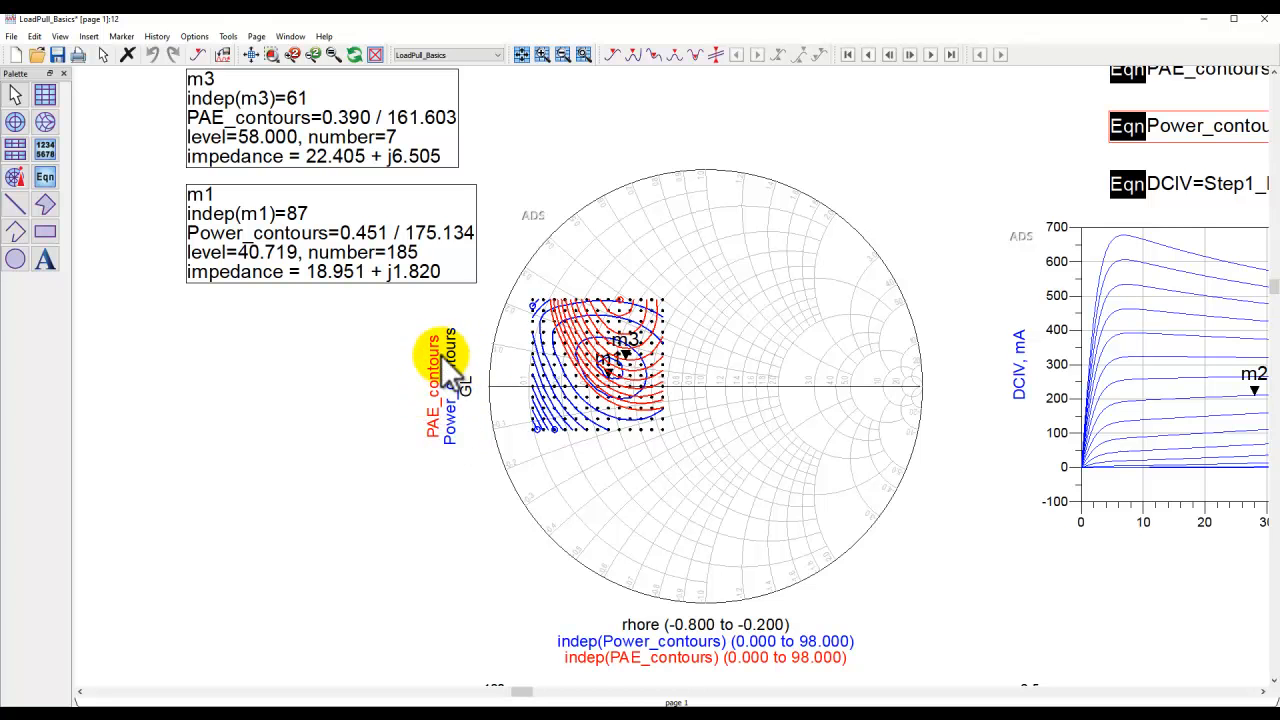
# Move marker m1 between the inner and outer power contours on the Smith chart to compare their power levels.
pyautogui.moveTo(609, 373)
pyautogui.mouseDown()
pyautogui.moveTo(546, 383)
pyautogui.moveTo(545, 408)
pyautogui.moveTo(541, 384)
pyautogui.mouseUp()
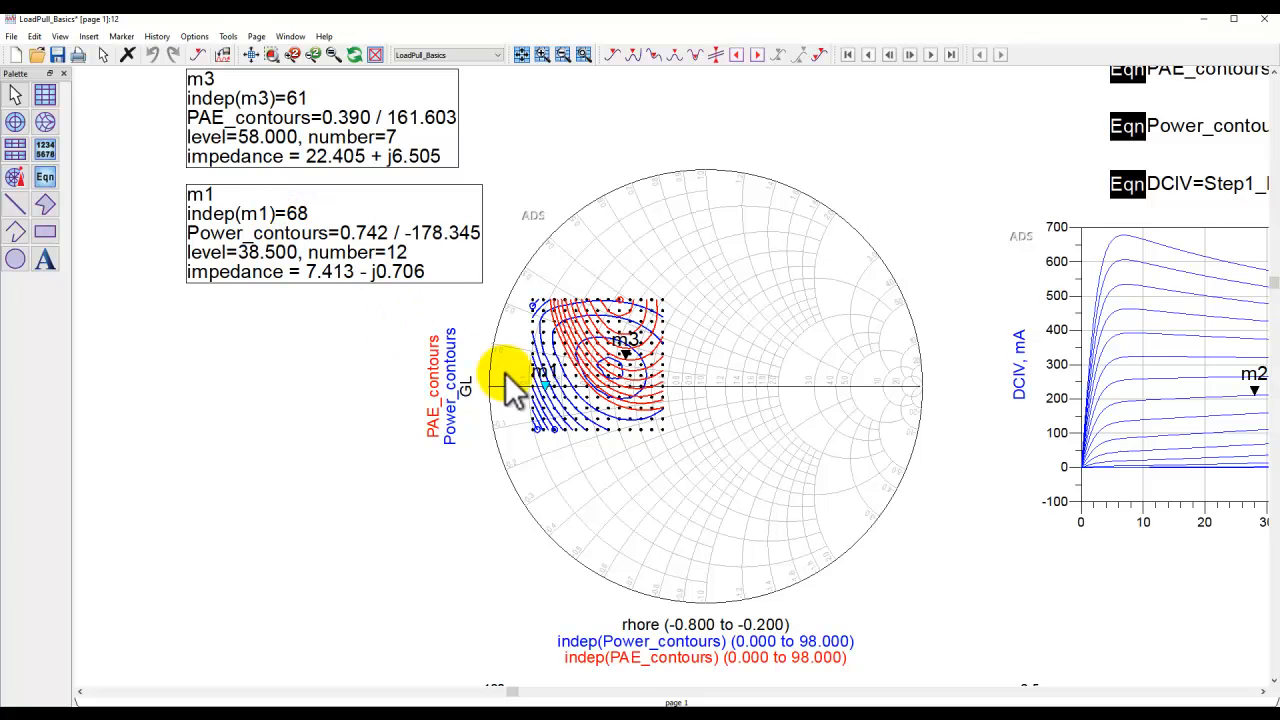
pyautogui.moveTo(543, 374); pyautogui.dragTo(600, 363)
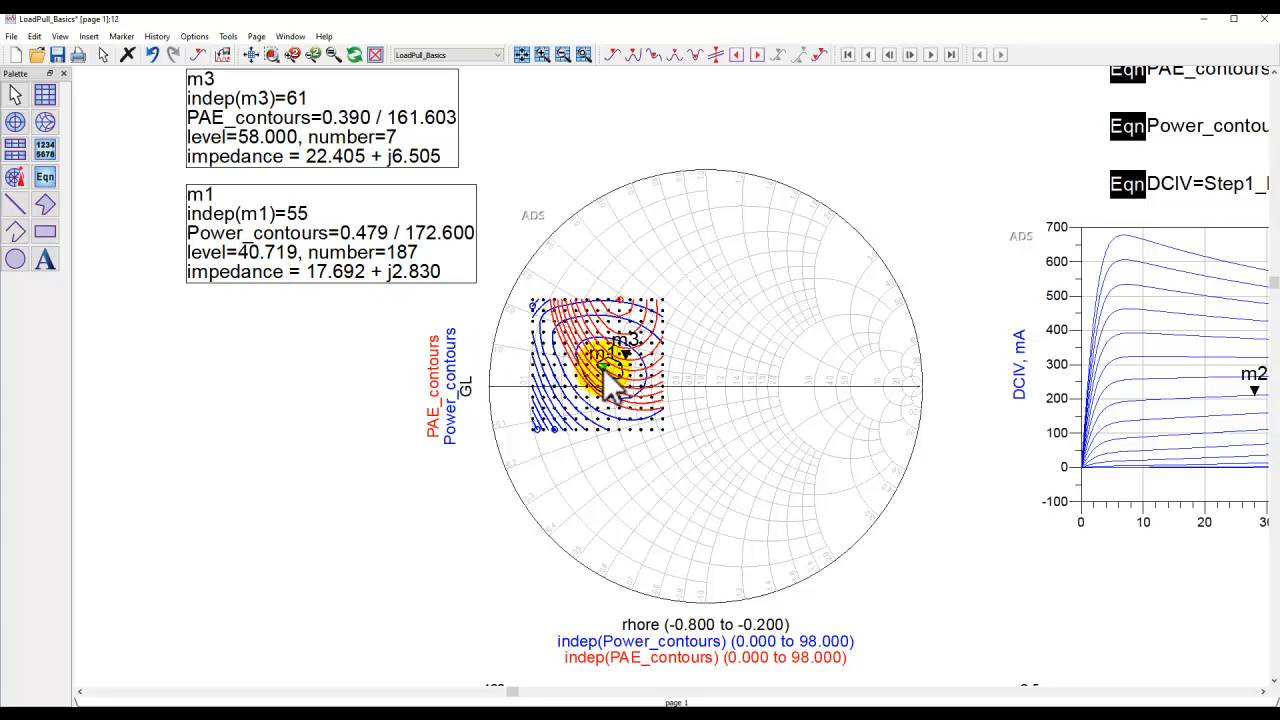
pyautogui.moveTo(605, 380); pyautogui.dragTo(590, 366)
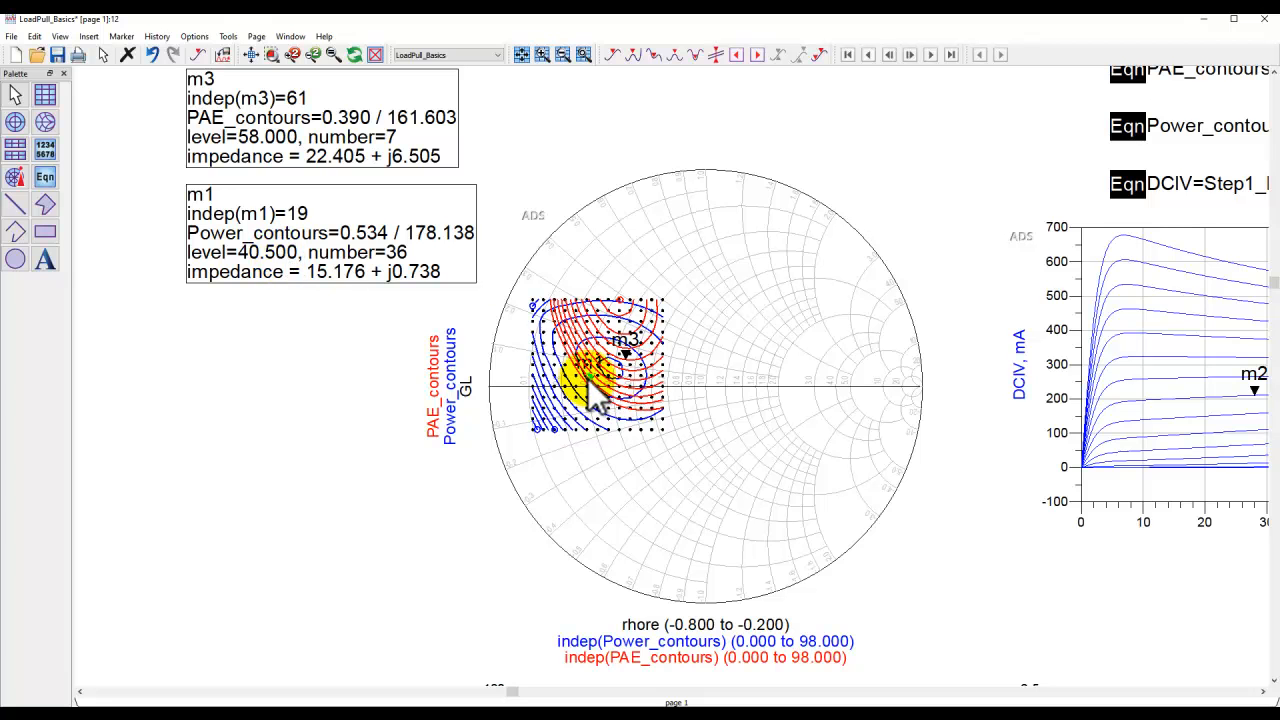
pyautogui.moveTo(588, 380); pyautogui.dragTo(576, 390)
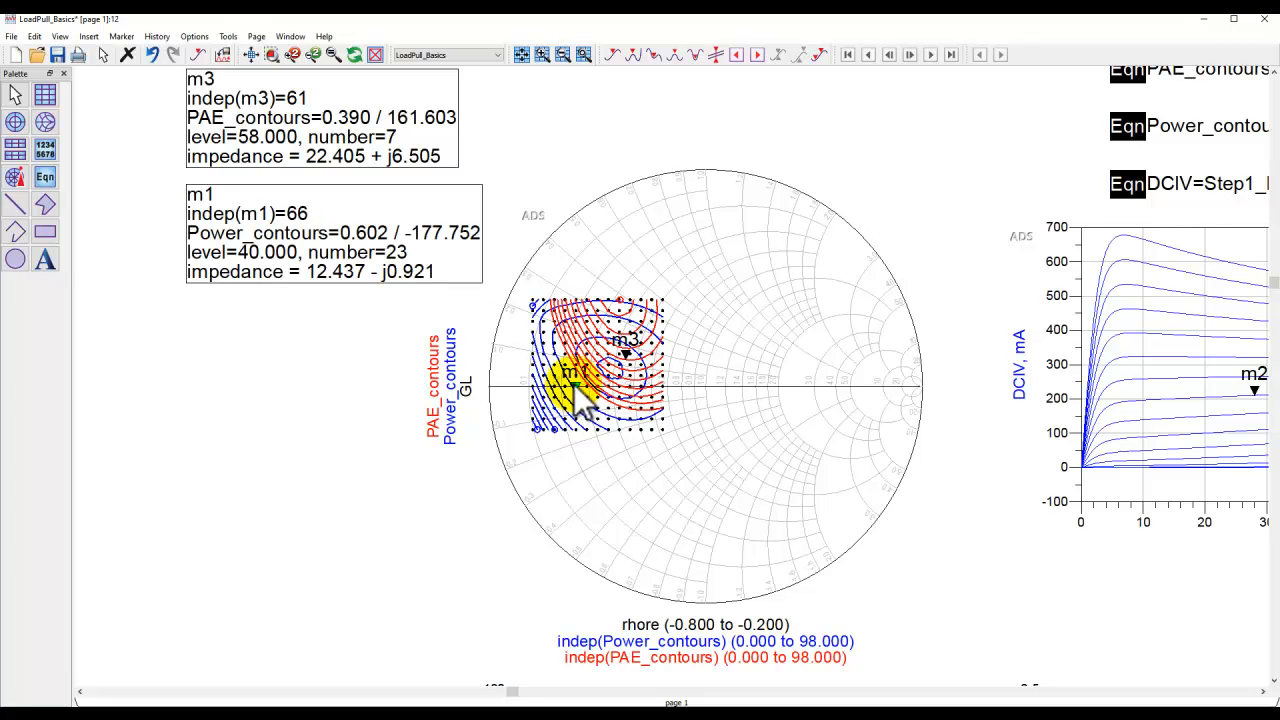
pyautogui.moveTo(572, 383); pyautogui.dragTo(553, 401)
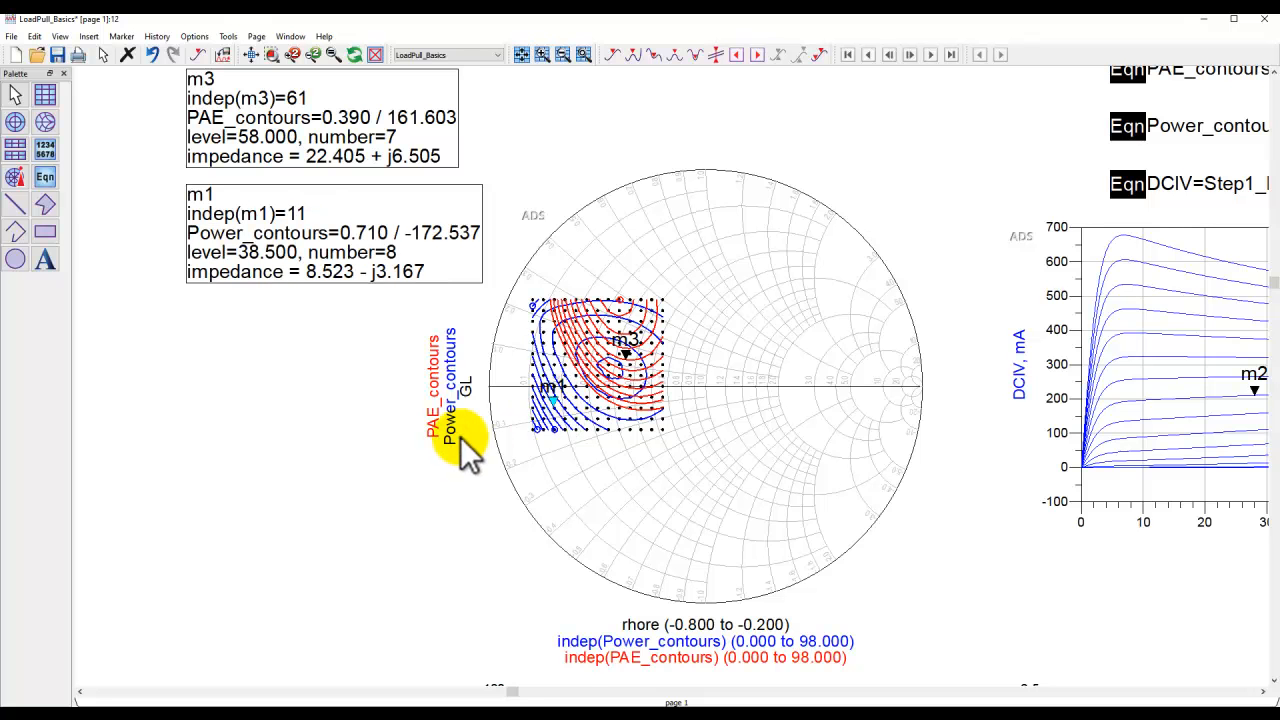
# Set the number of contour lines in the Power_contours equation to 5, keeping the 0.5 step size.
pyautogui.scroll(-3, 1045, 337)
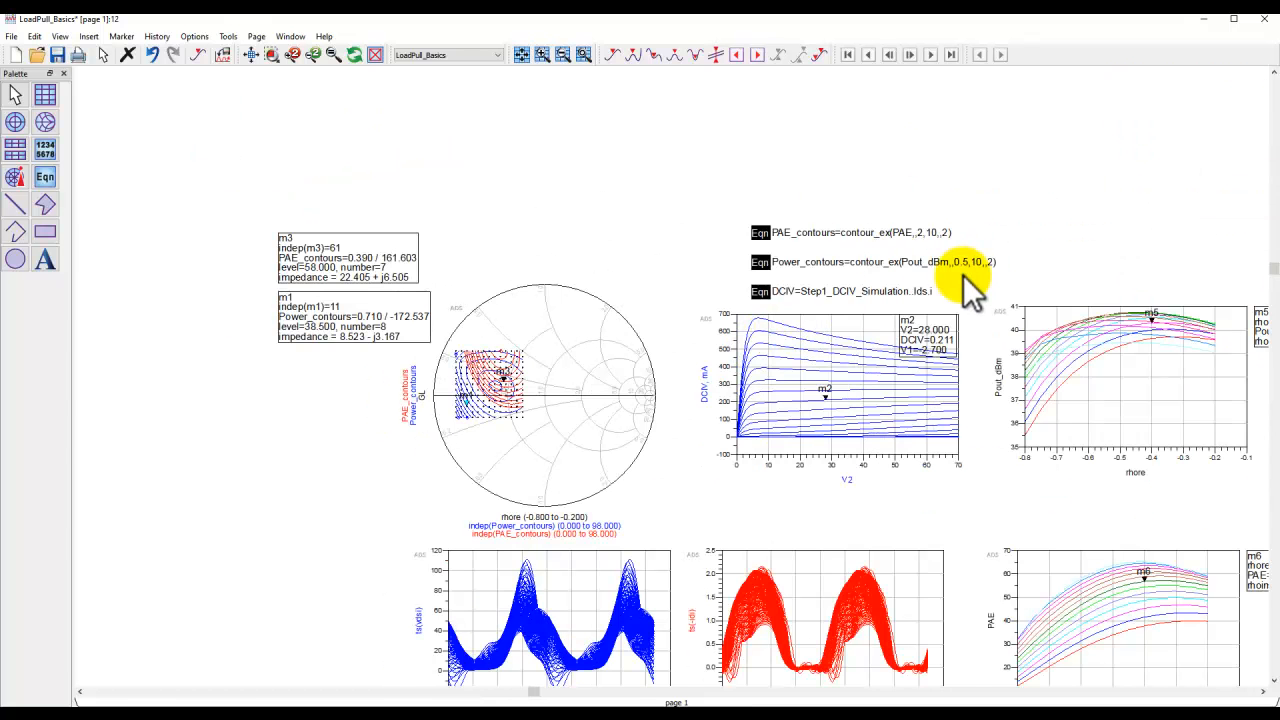
pyautogui.scroll(2, 966, 284)
pyautogui.moveTo(574, 388); pyautogui.dragTo(880, 294)
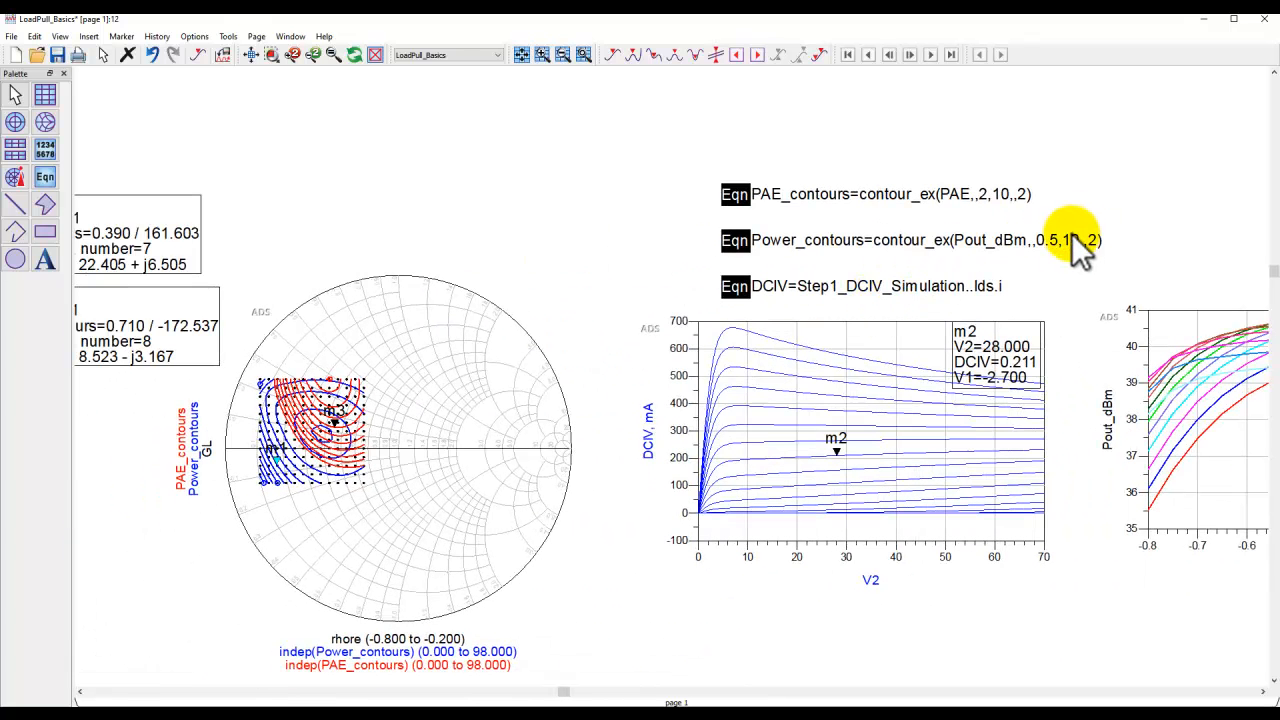
pyautogui.doubleClick(1064, 243)
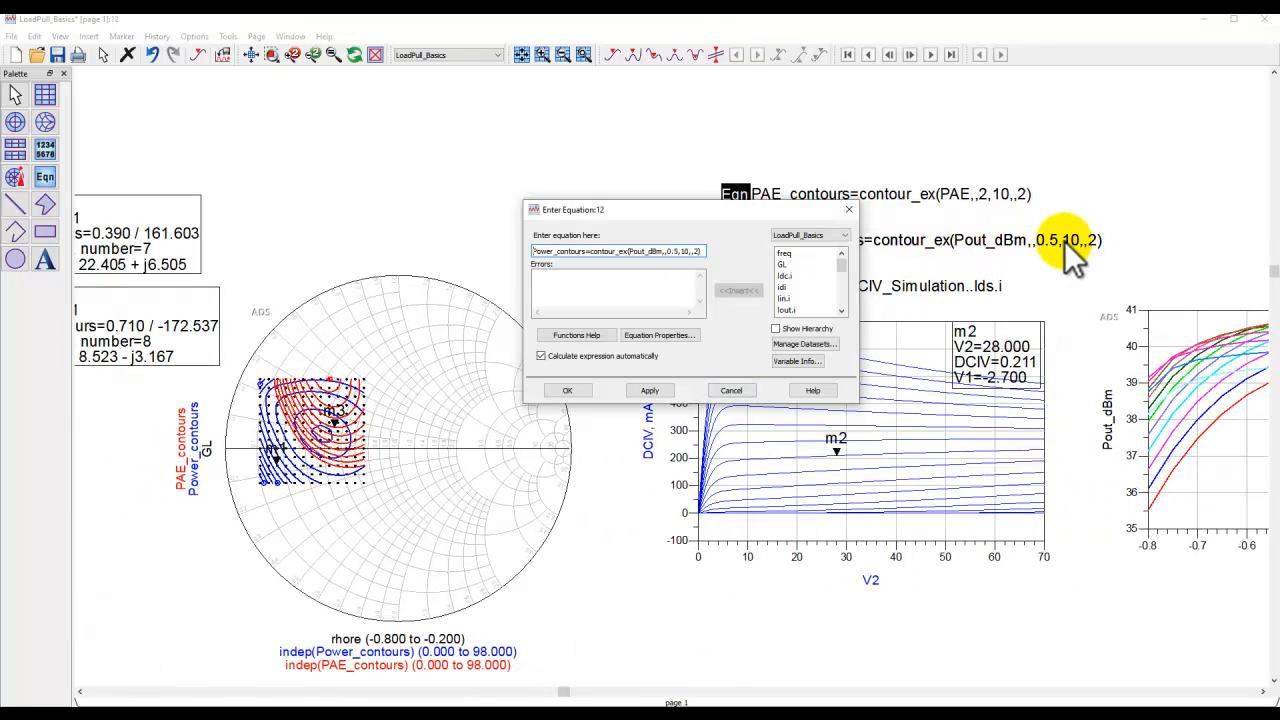
pyautogui.click(727, 392)
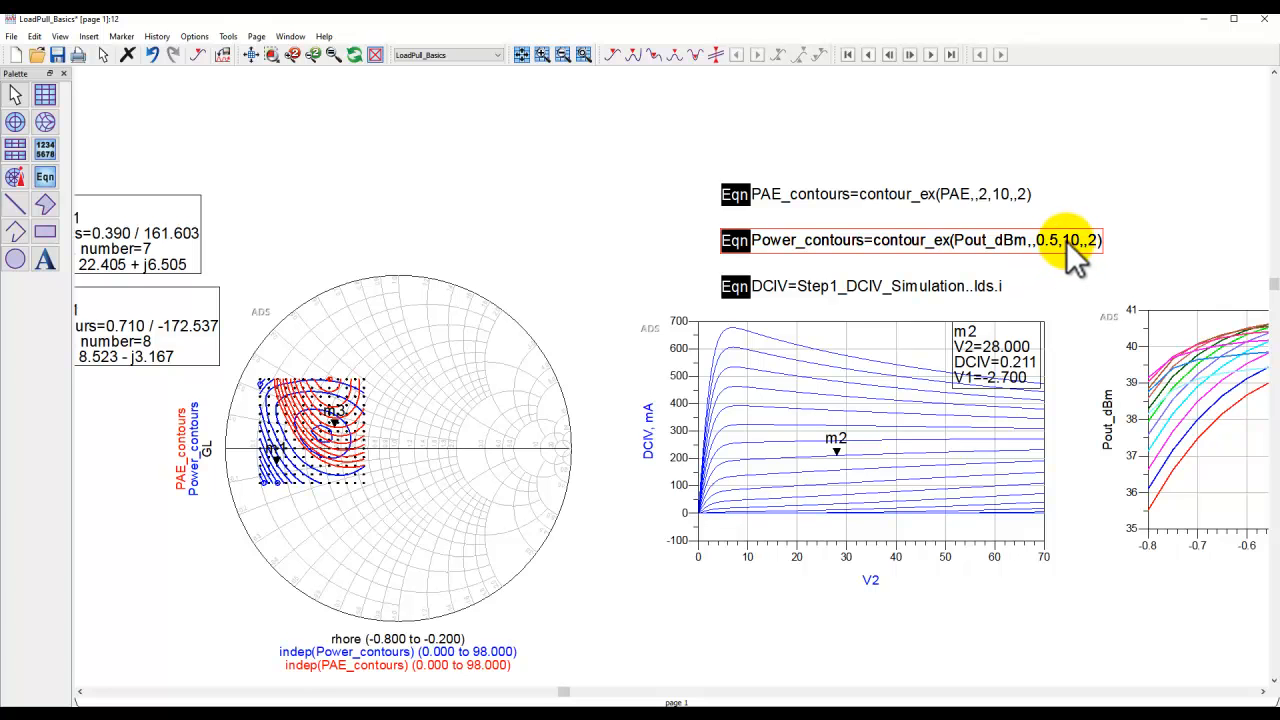
pyautogui.click(1066, 246)
pyautogui.doubleClick(1062, 242)
pyautogui.write('5')
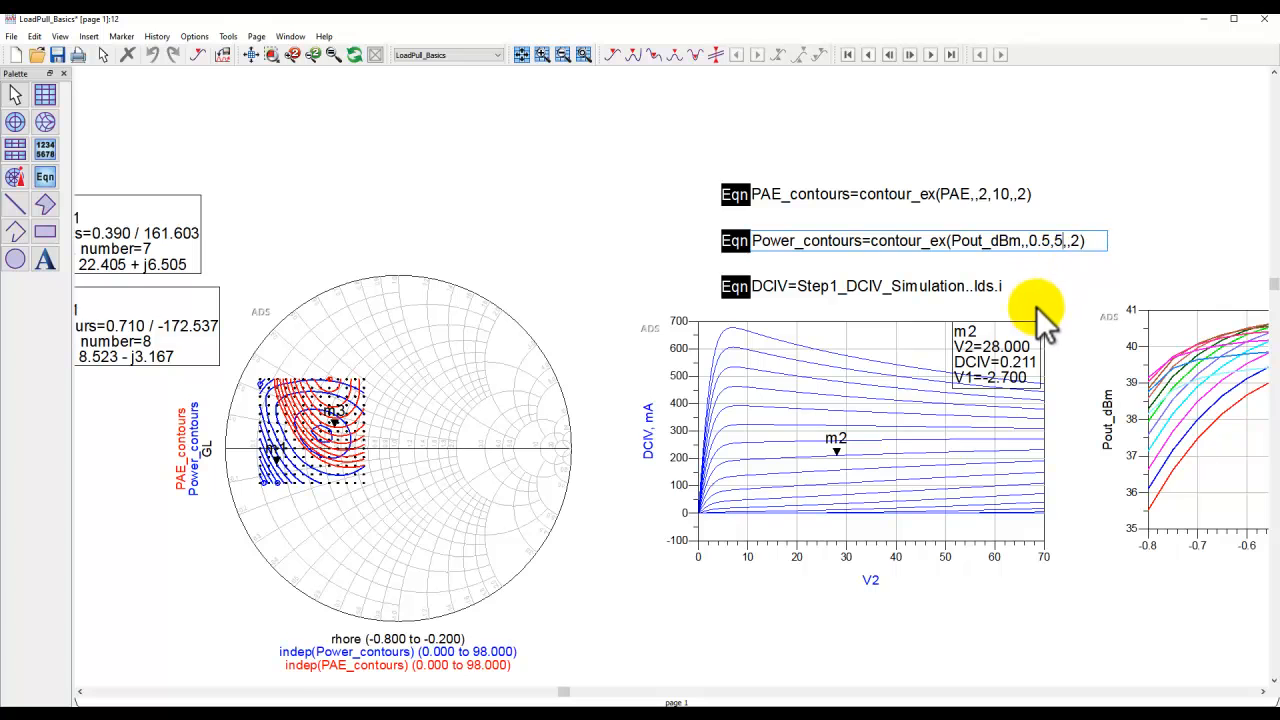
pyautogui.press('Return')
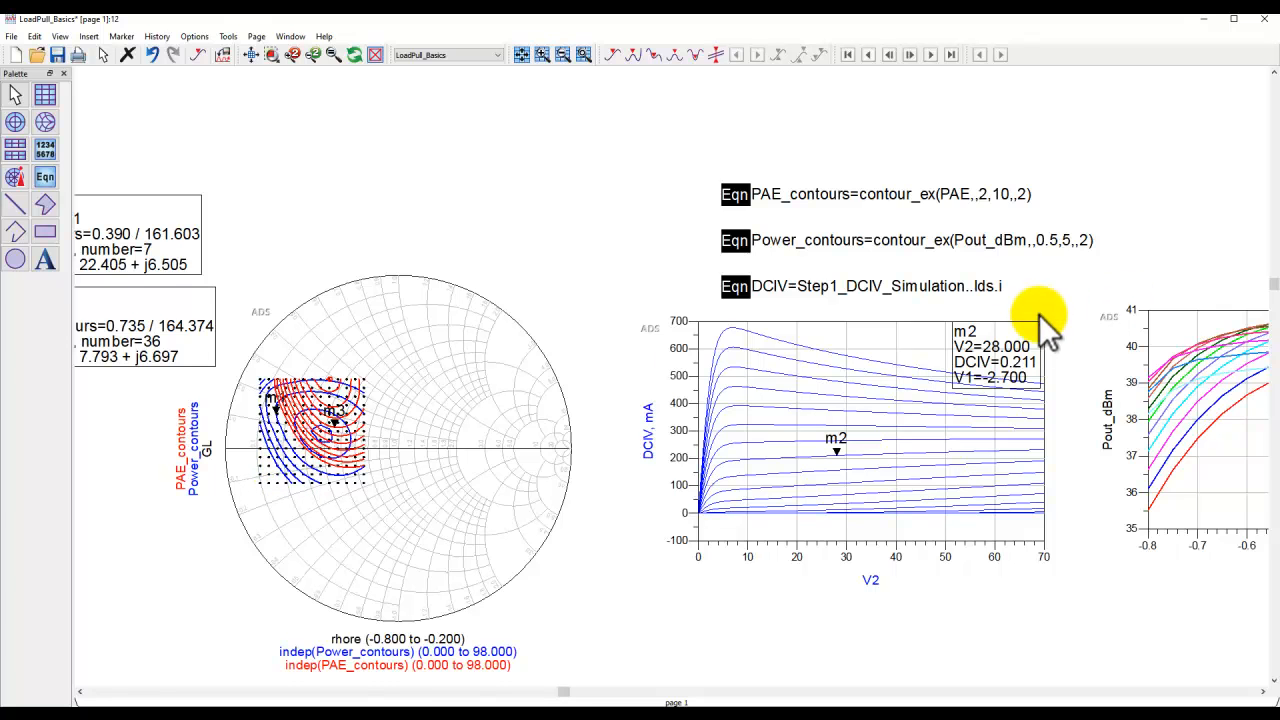
# Set the number of contour lines in the Power_contours equation back to 10 and show all plots on the page.
pyautogui.click(1066, 241)
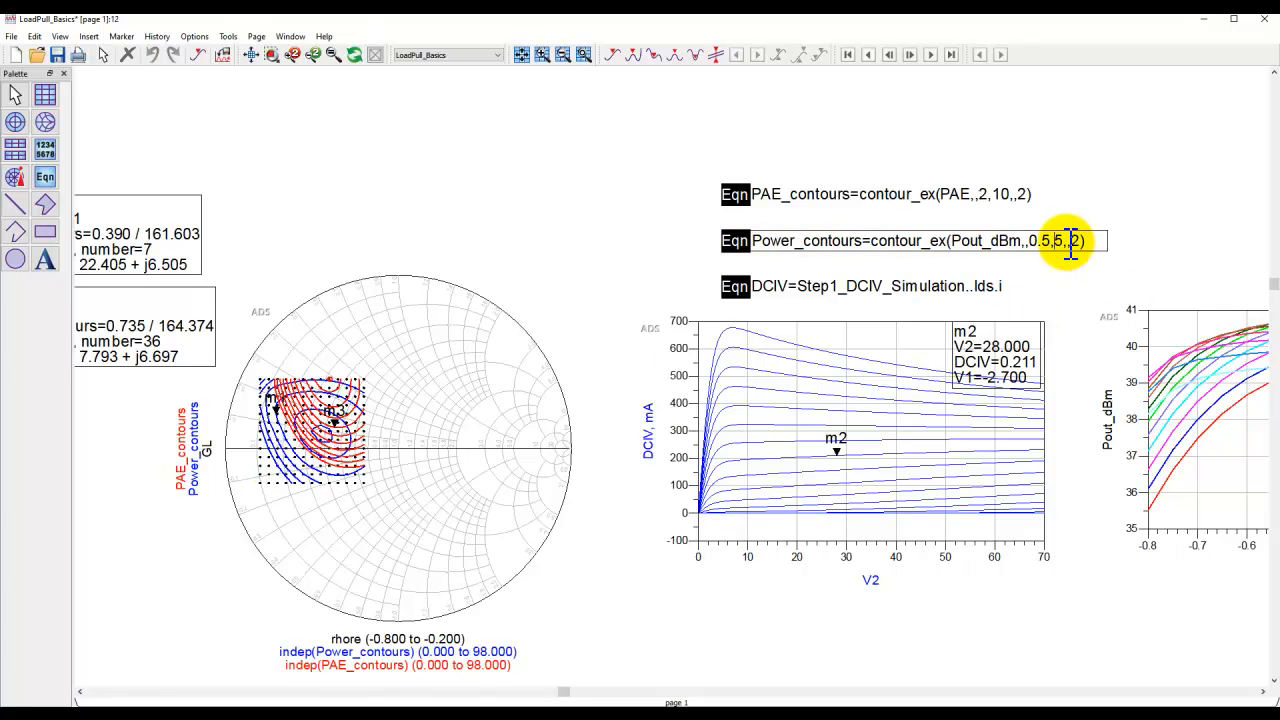
pyautogui.write('10')
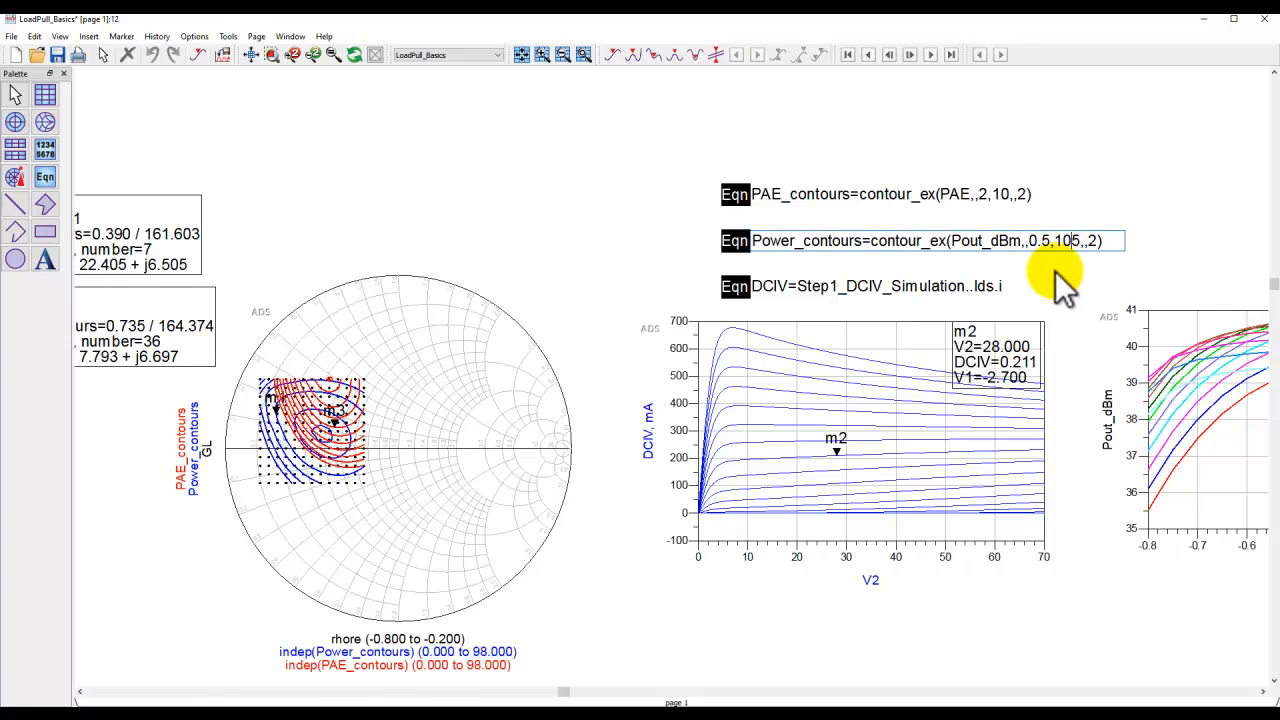
pyautogui.press('Delete')
pyautogui.press('Return')
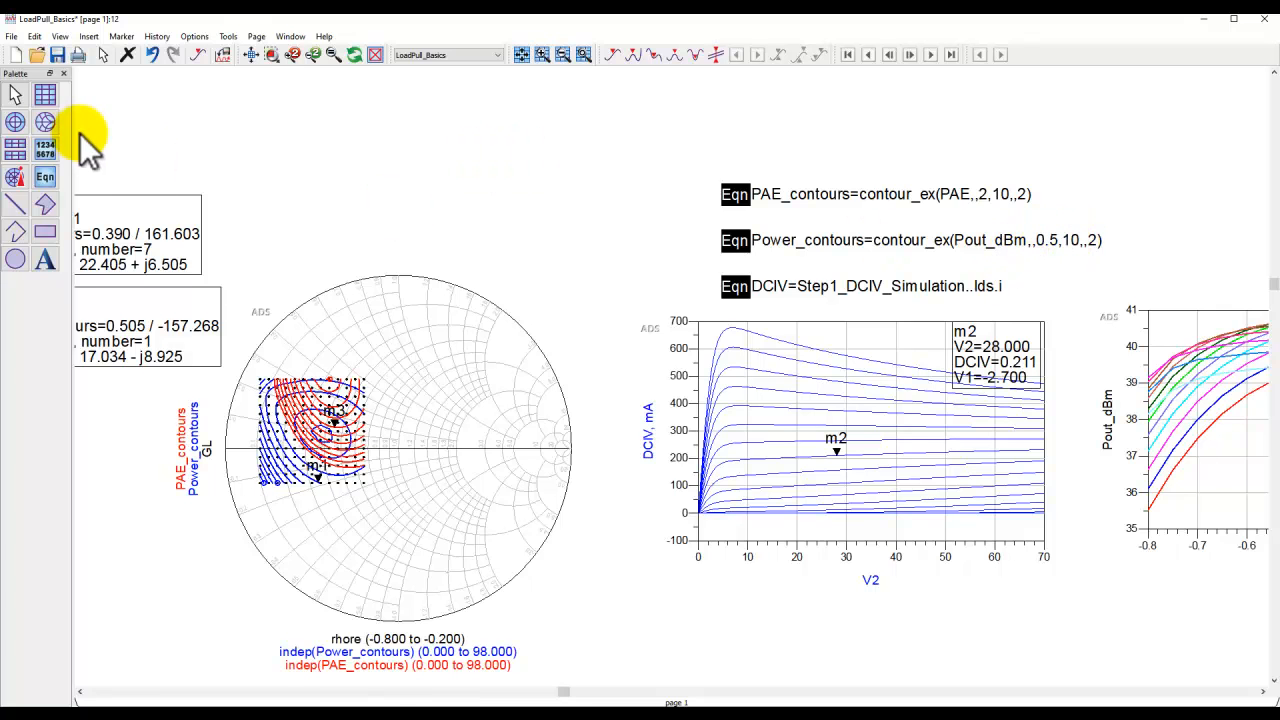
pyautogui.click(250, 55)
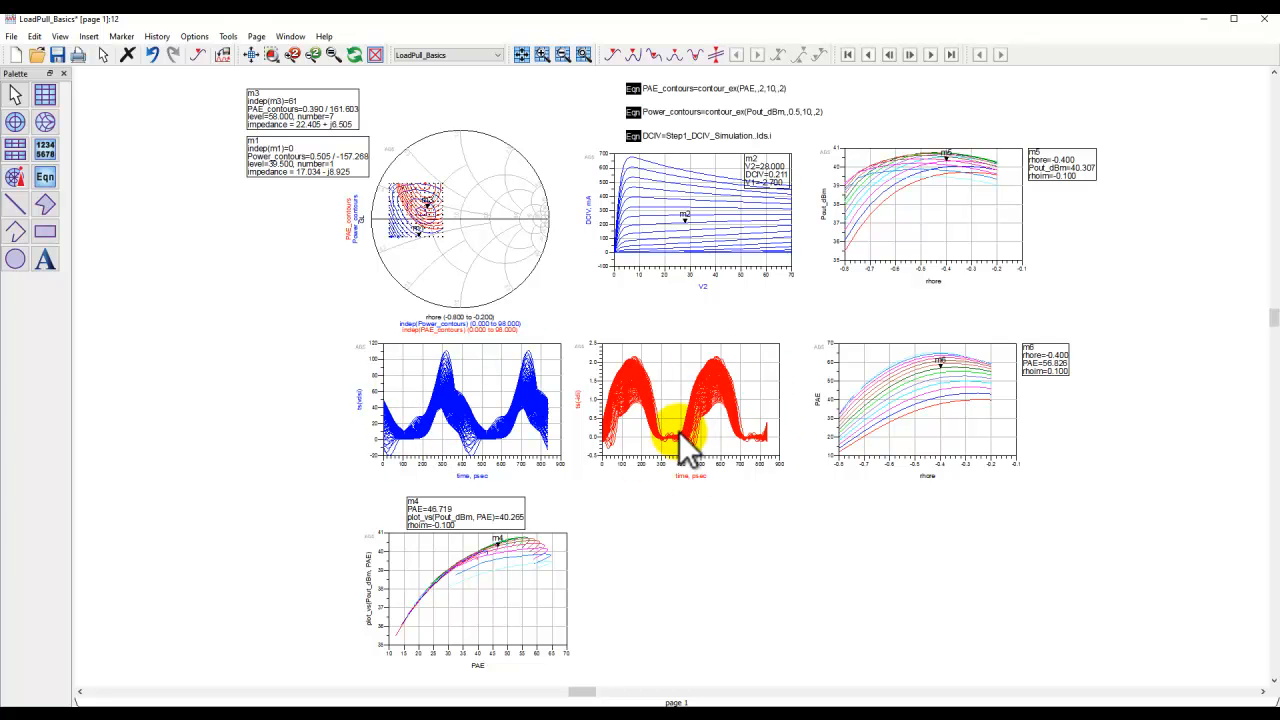
# Examine the drain current waveforms in the ts(-idi) plot up close and return to the view of all plots.
pyautogui.moveTo(608, 448)
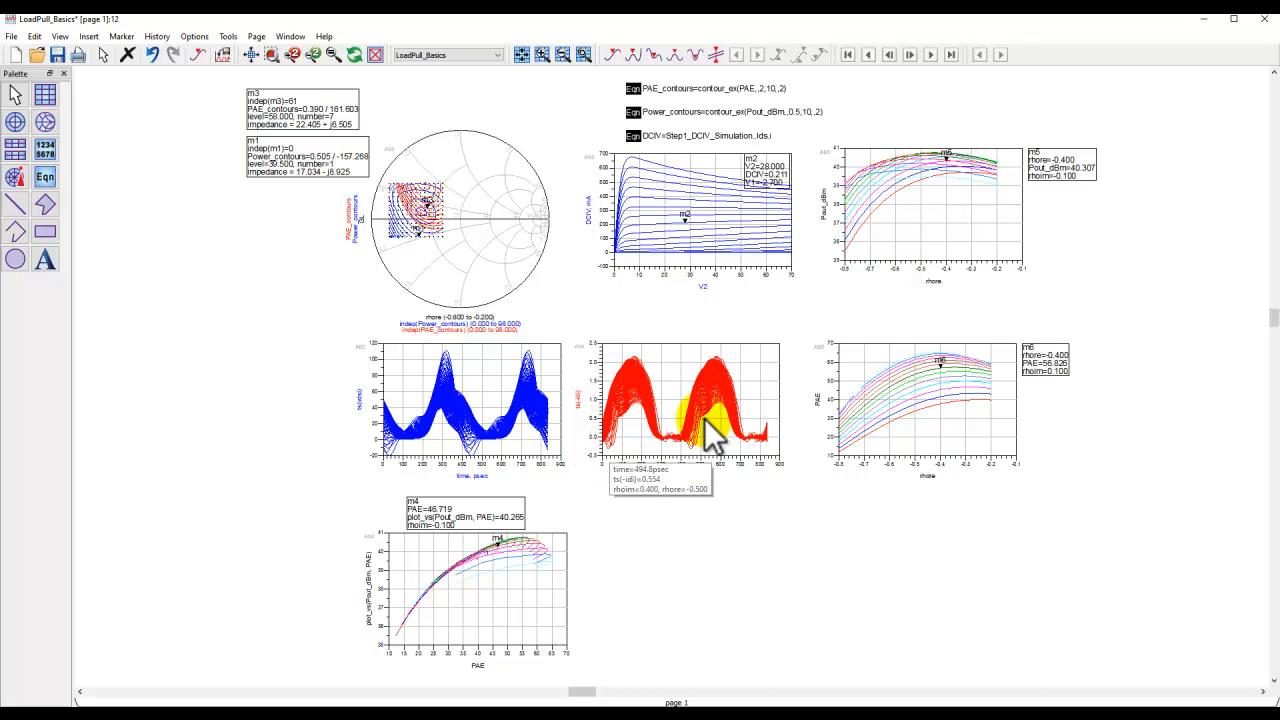
pyautogui.scroll(2, 710, 430)
pyautogui.scroll(3, 706, 425)
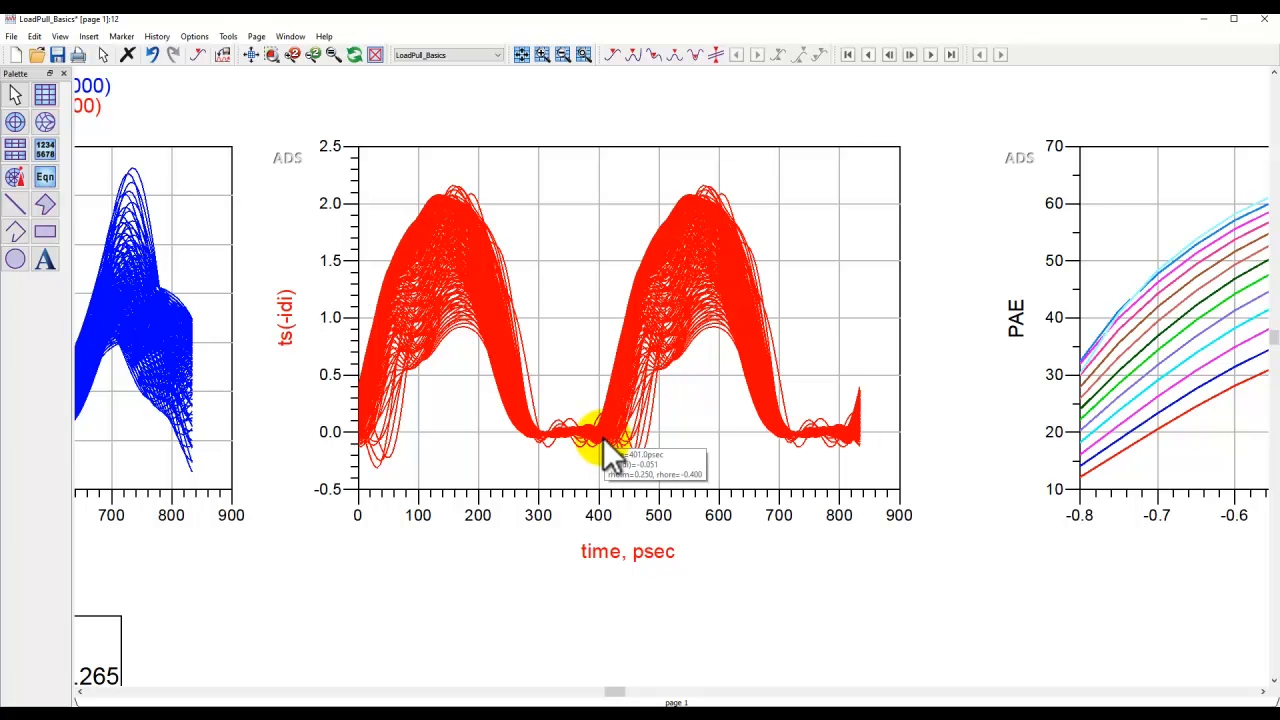
pyautogui.click(251, 56)
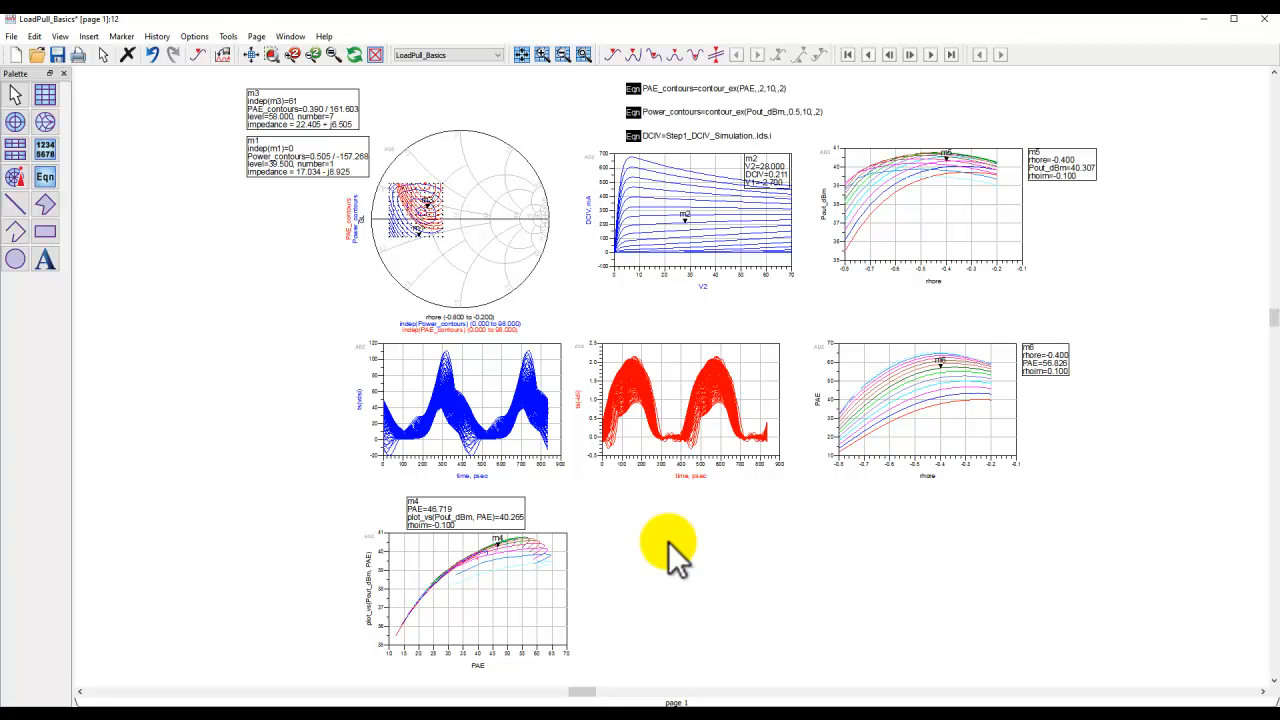
# Close the LoadPull_Basics data display and the hpeesofsim simulation status window.
pyautogui.click(1256, 20)
pyautogui.click(636, 385)
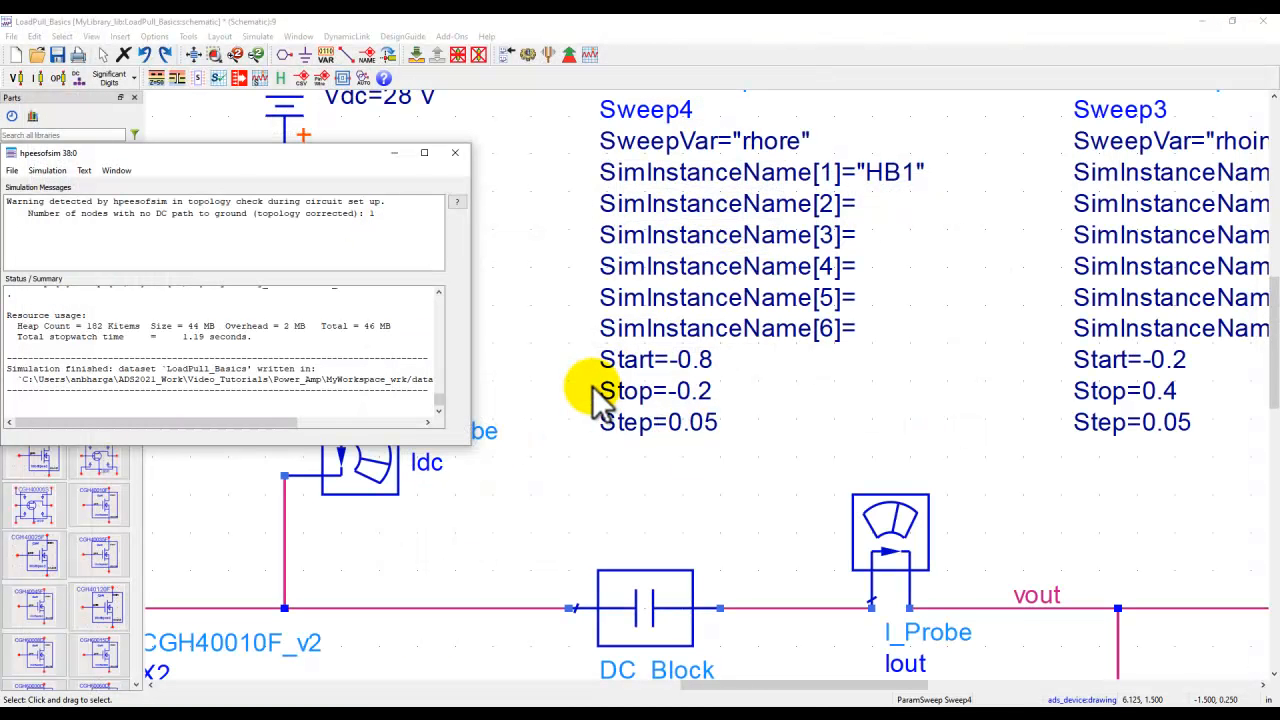
pyautogui.click(455, 153)
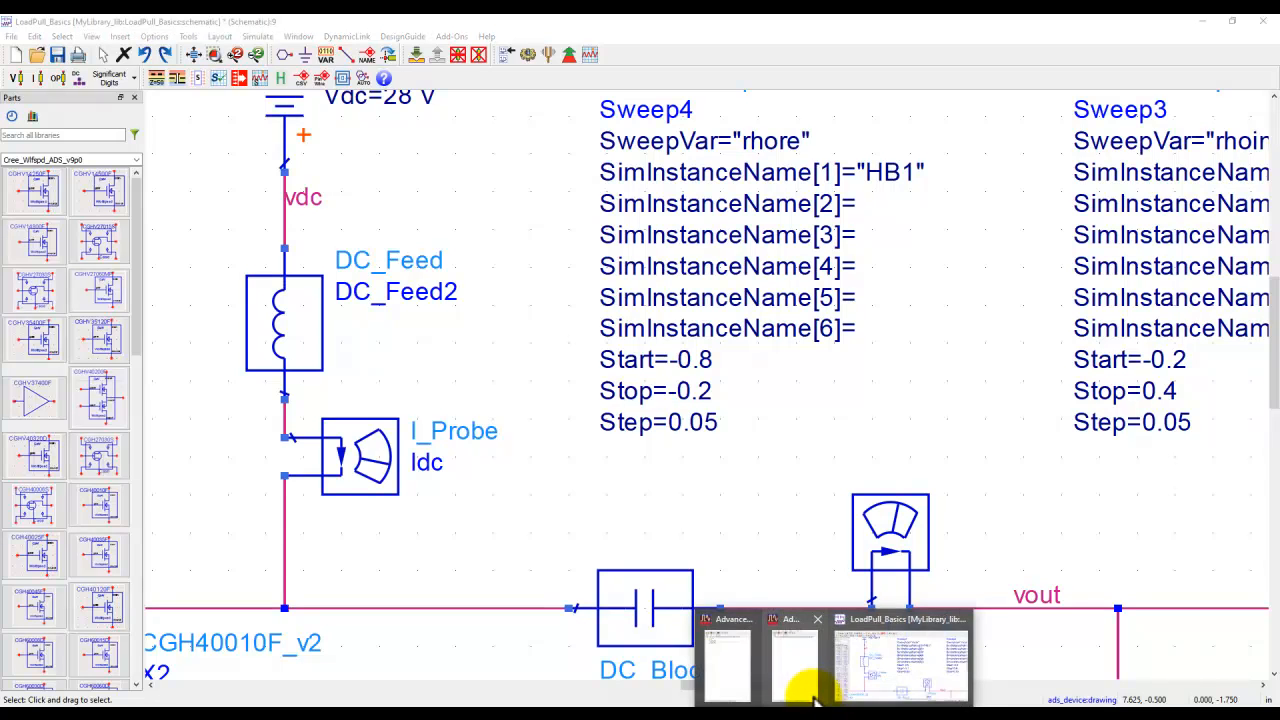
# Switch to the ADS main window with the LP_Demo_Simple_wrk workspace and create a new schematic cell named cell_1.
pyautogui.click(805, 688)
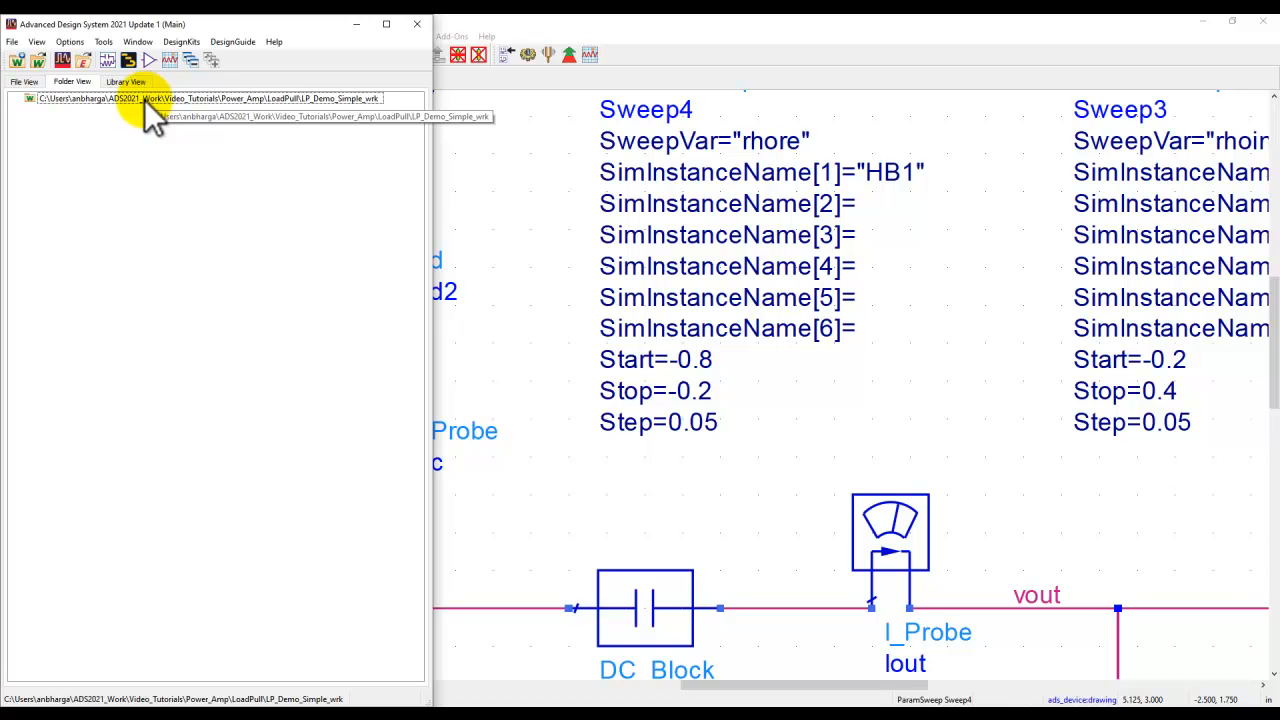
pyautogui.click(107, 60)
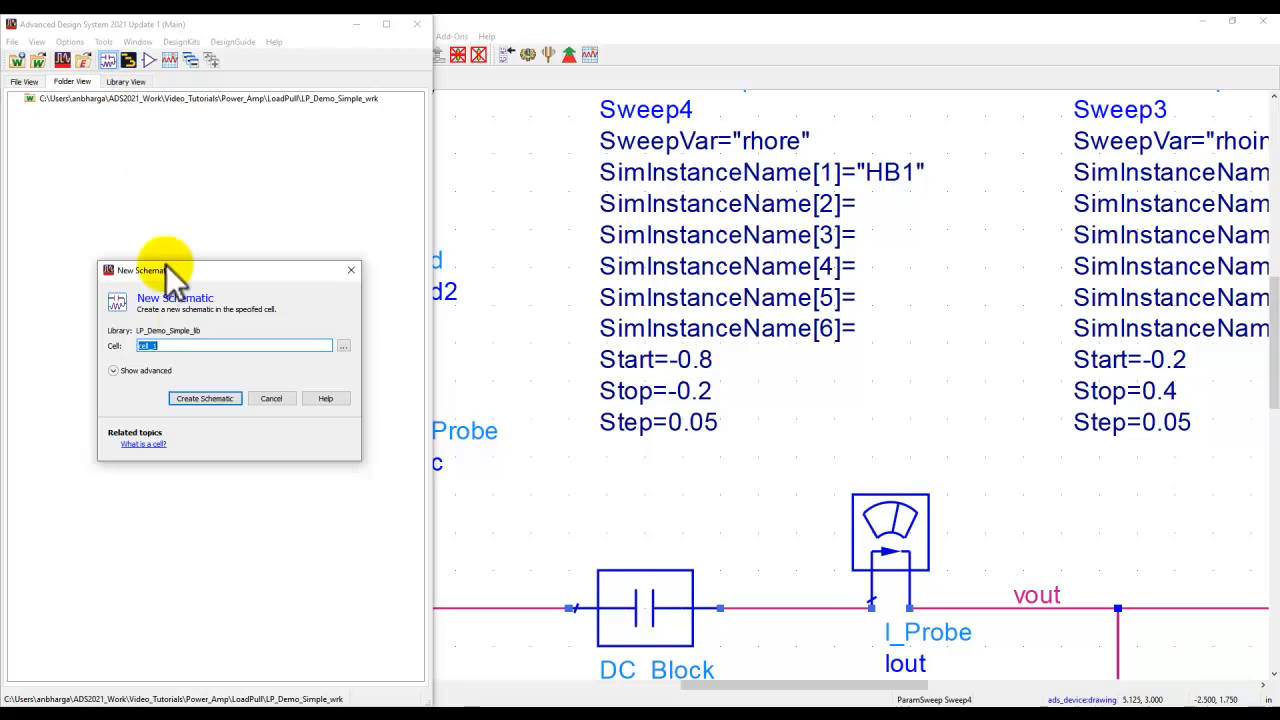
pyautogui.click(202, 397)
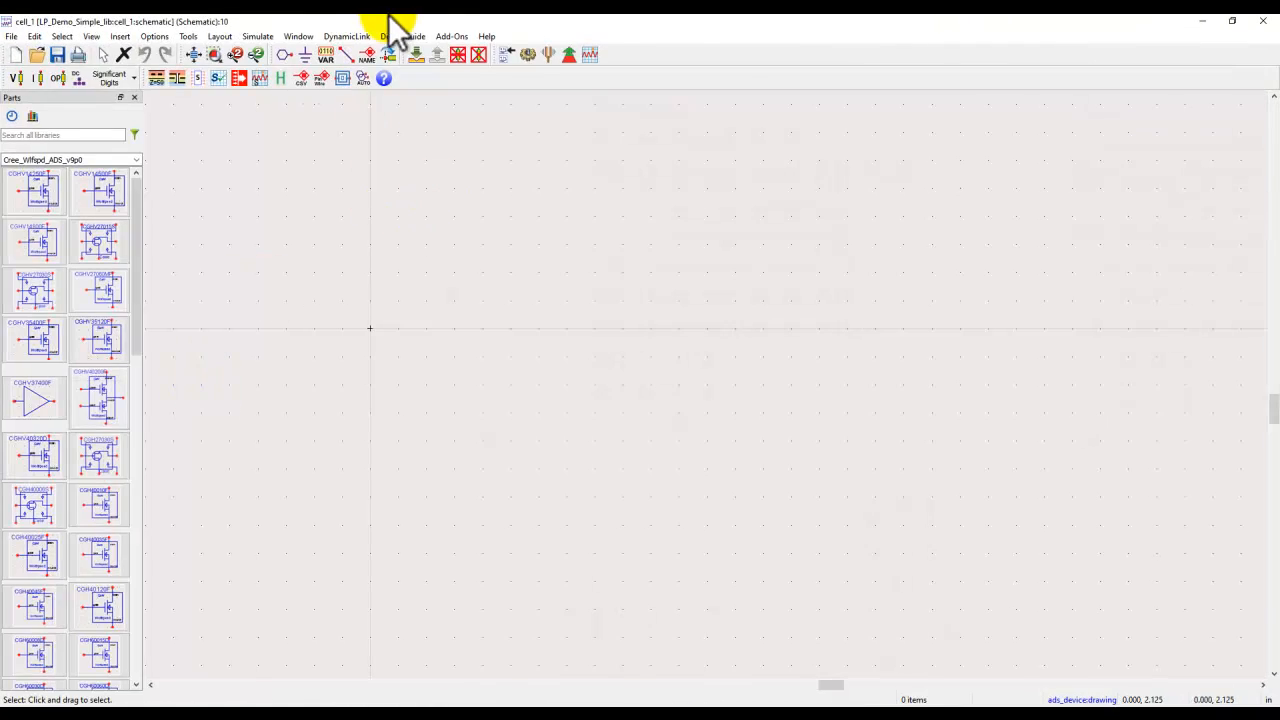
# Arrange the ADS main window and the cell_1 schematic window side by side, giving the schematic most of the screen width.
pyautogui.doubleClick(437, 20)
pyautogui.moveTo(440, 35); pyautogui.dragTo(1266, 237)
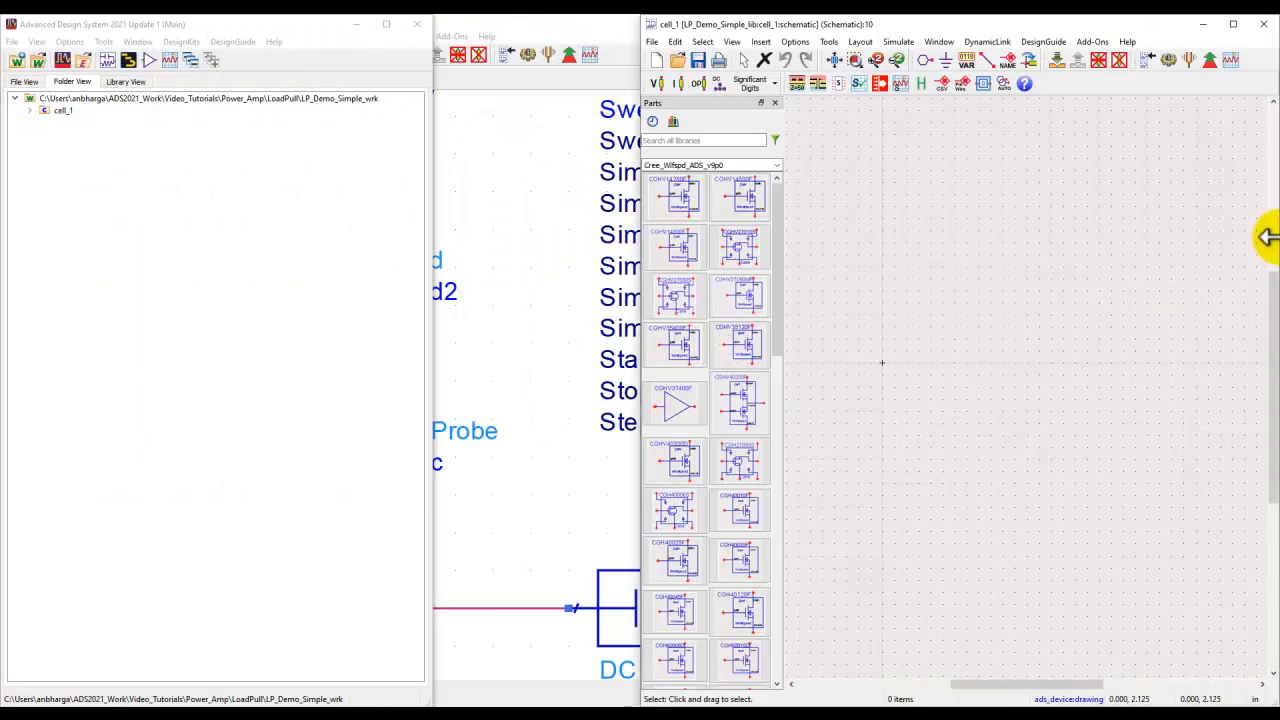
pyautogui.click(194, 160)
pyautogui.moveTo(640, 254); pyautogui.dragTo(280, 262)
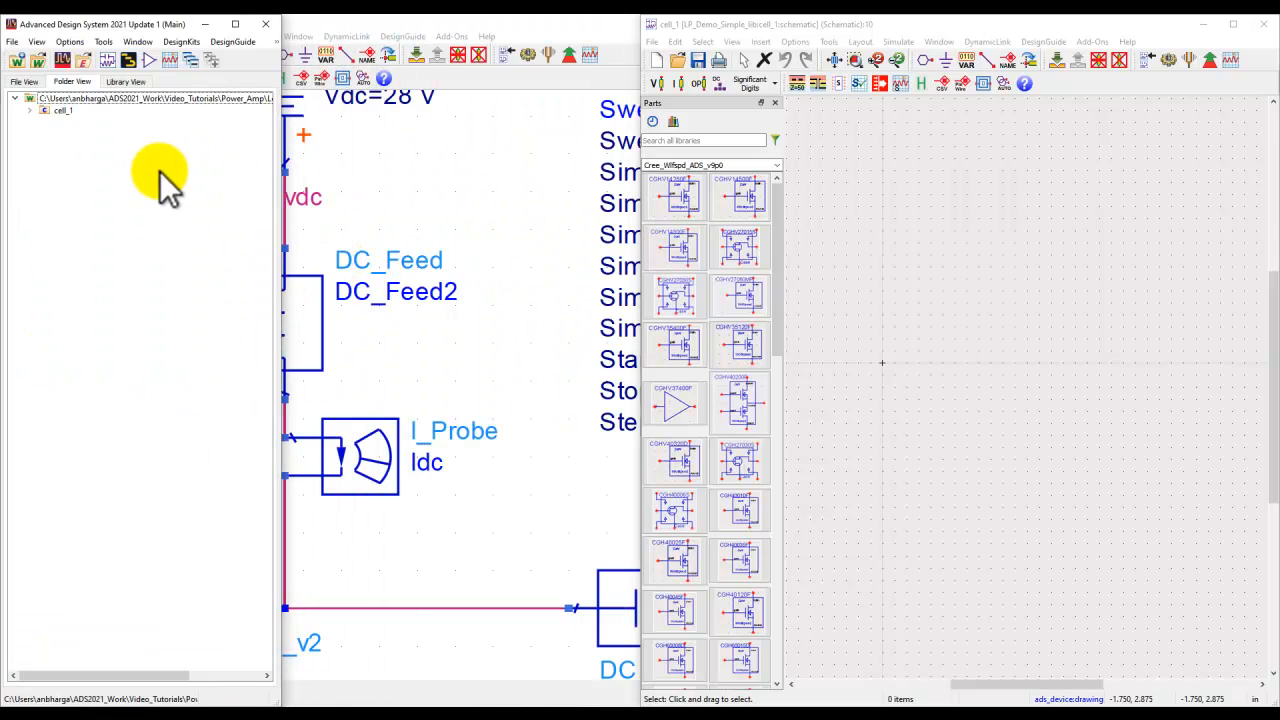
pyautogui.moveTo(643, 232); pyautogui.dragTo(283, 203)
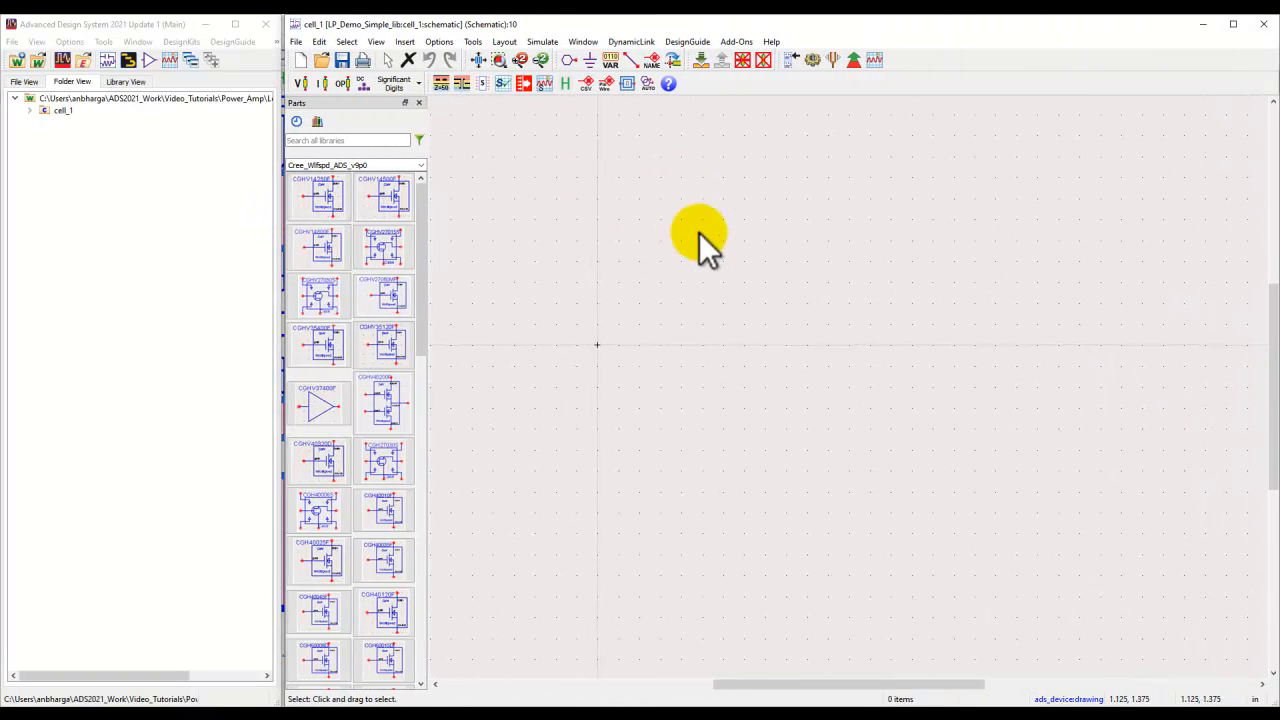
# Review the available DesignGuide categories and the DesignGuide menu style preferences, leaving the preferences unchanged.
pyautogui.click(673, 42)
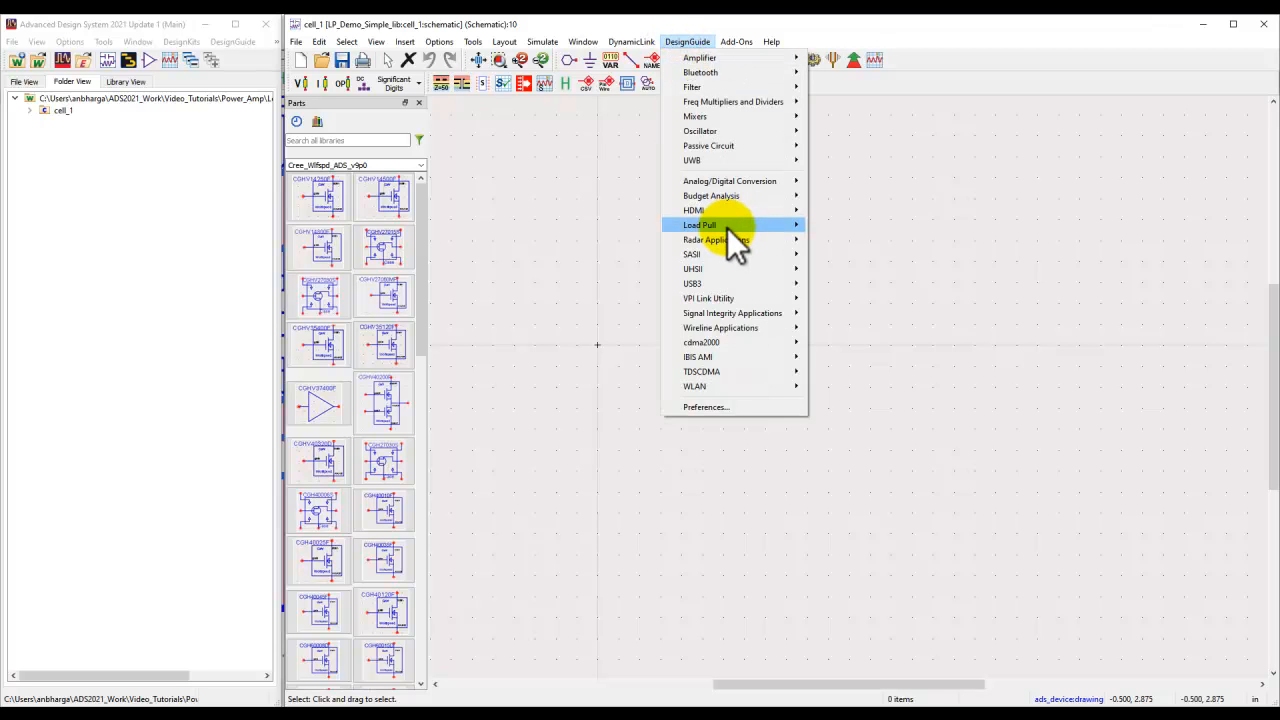
pyautogui.moveTo(727, 227)
pyautogui.moveTo(878, 229)
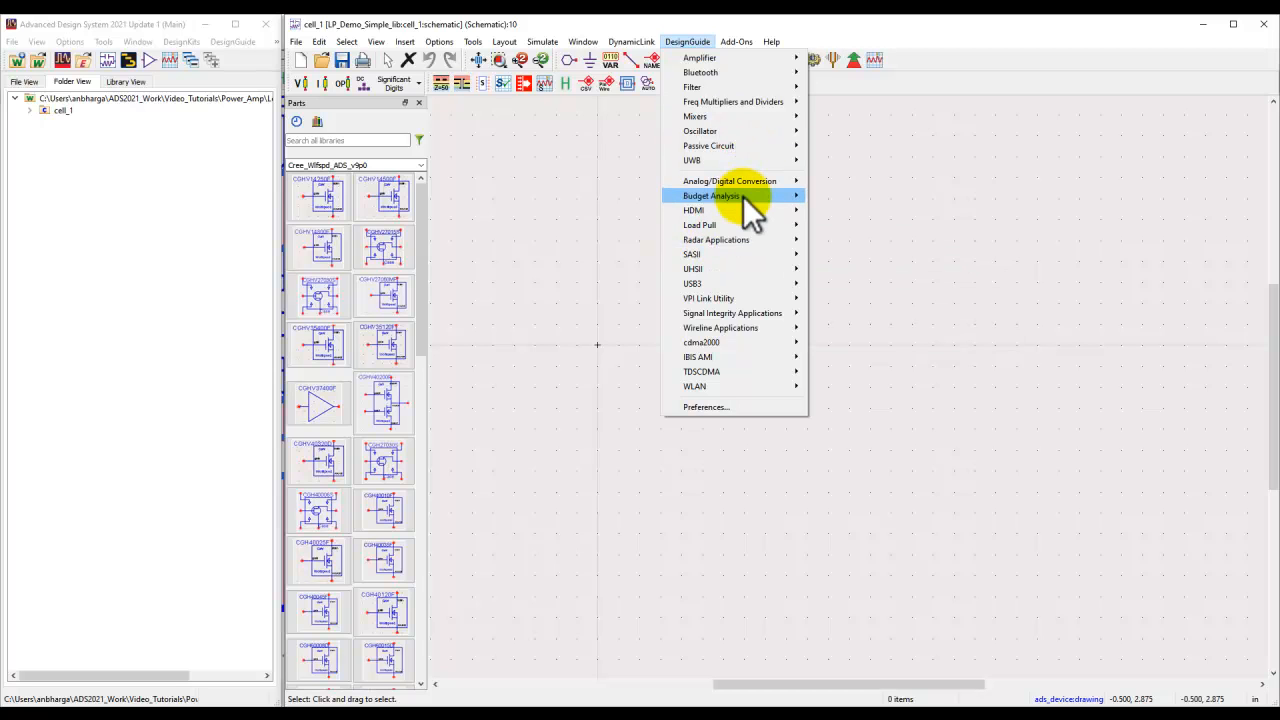
pyautogui.moveTo(743, 196)
pyautogui.moveTo(839, 198)
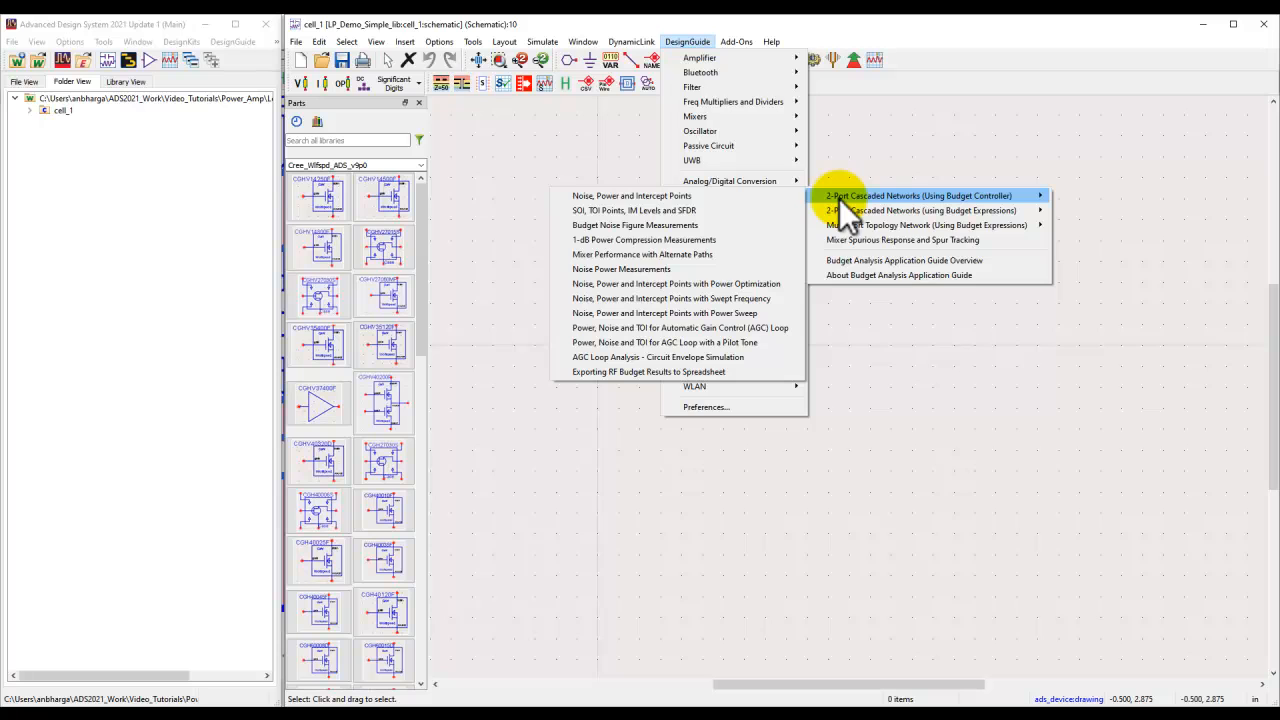
pyautogui.click(701, 407)
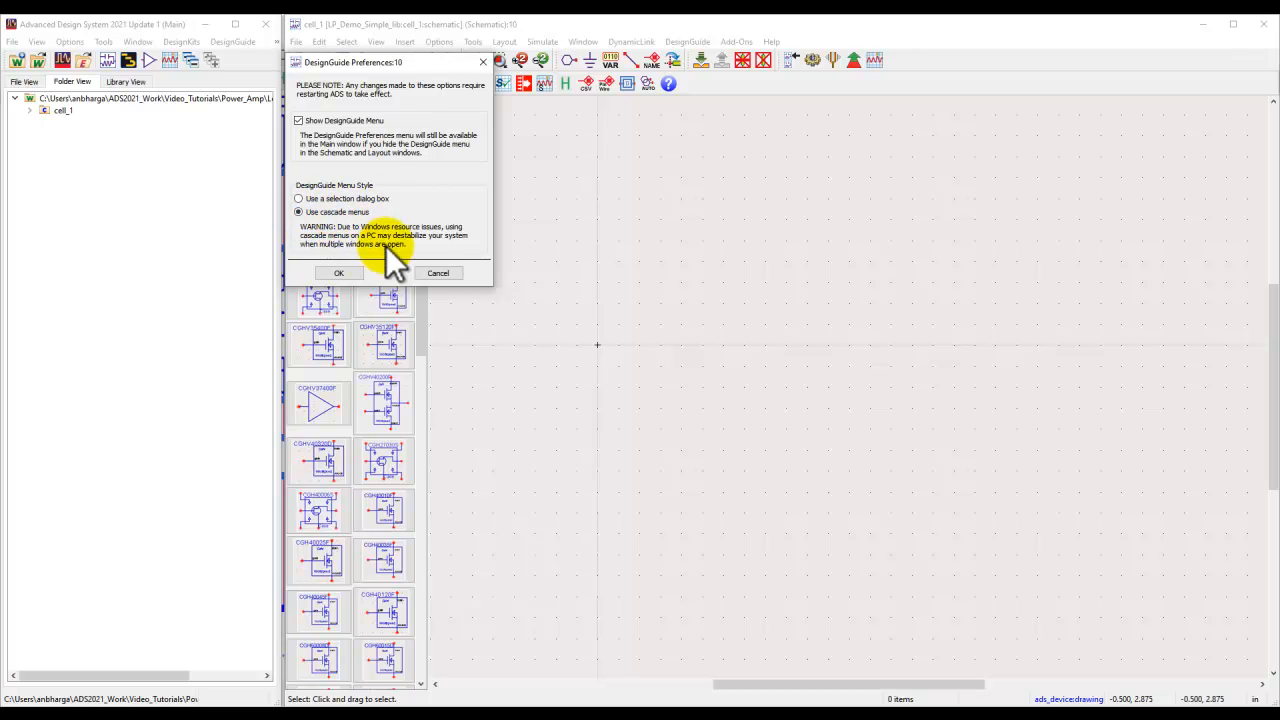
pyautogui.click(432, 273)
# Add the Constant Available Source Power template from the One-Tone Load Pull Simulations DesignGuide to the workspace.
pyautogui.click(684, 44)
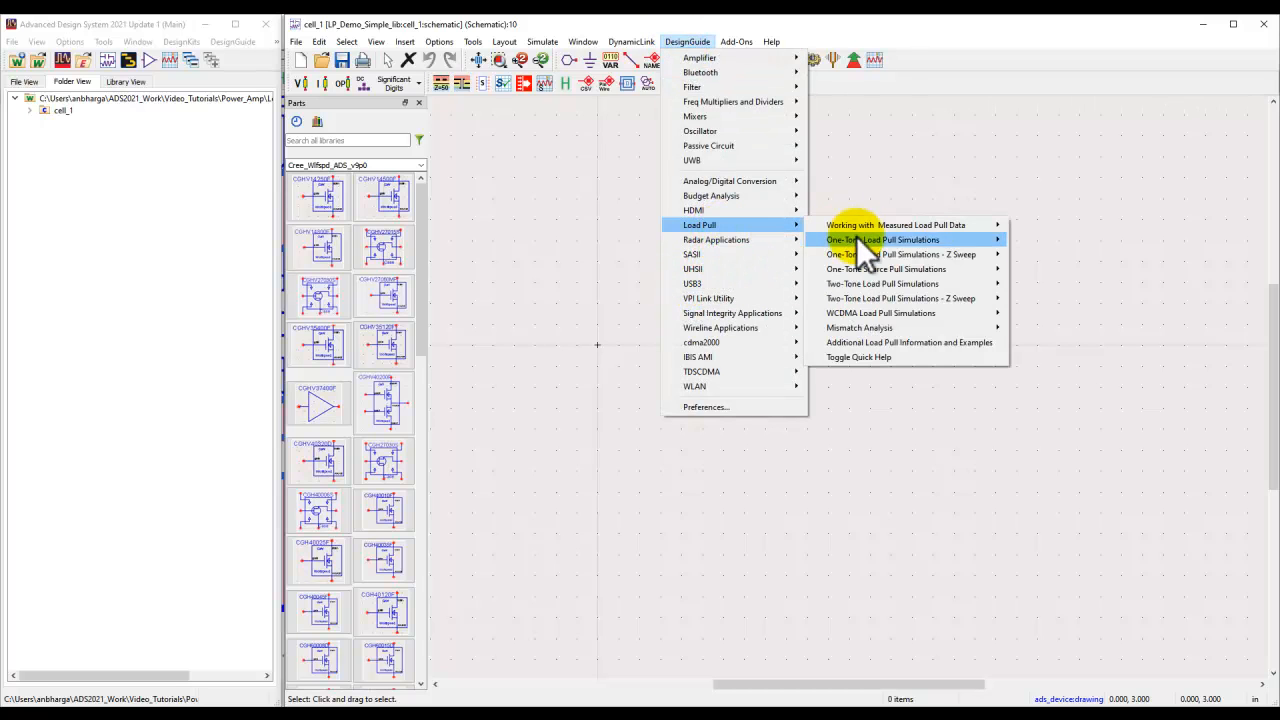
pyautogui.moveTo(865, 271)
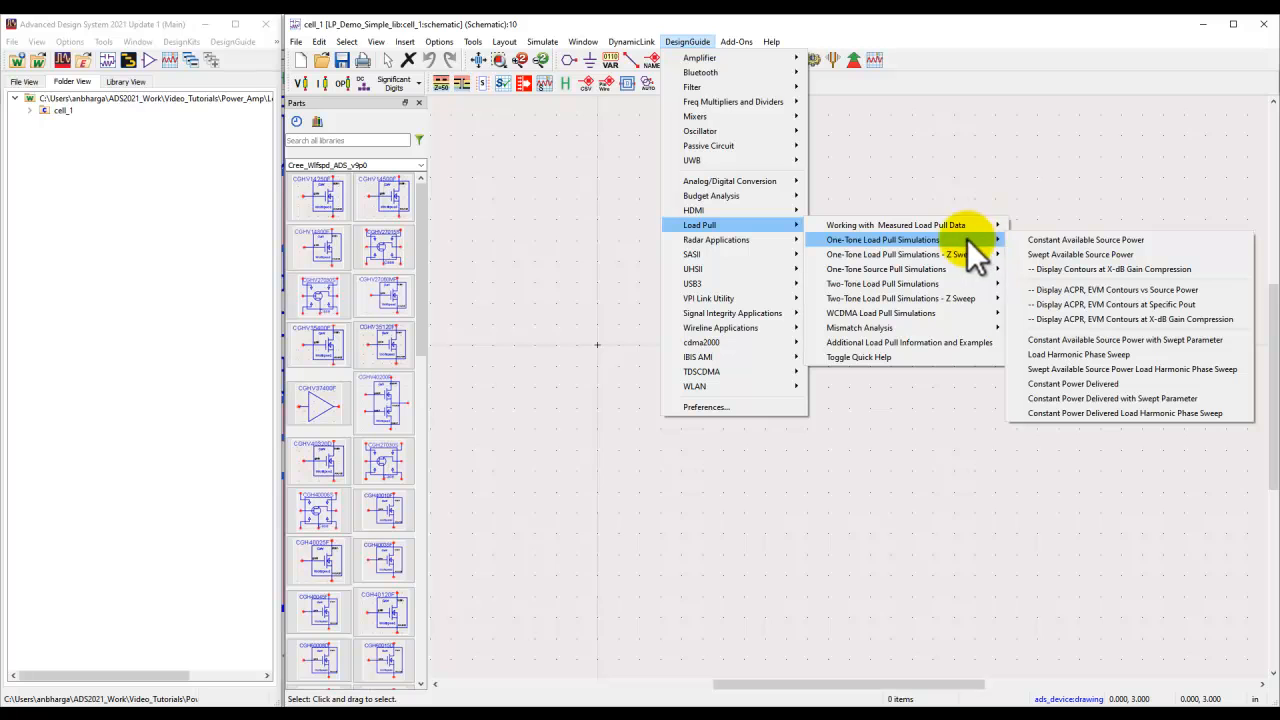
pyautogui.click(1101, 238)
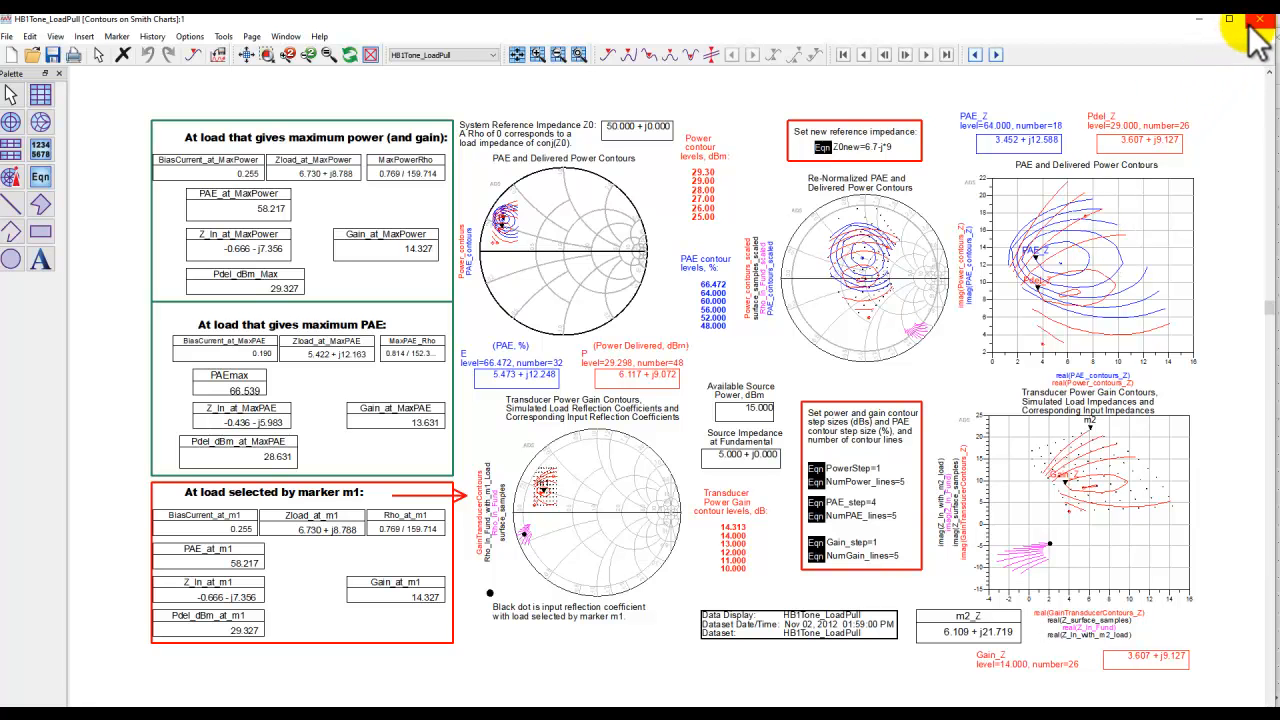
# Close the template's data display and description message, and line up the HB1Tone_LoadPull schematic beside the main window.
pyautogui.click(1258, 20)
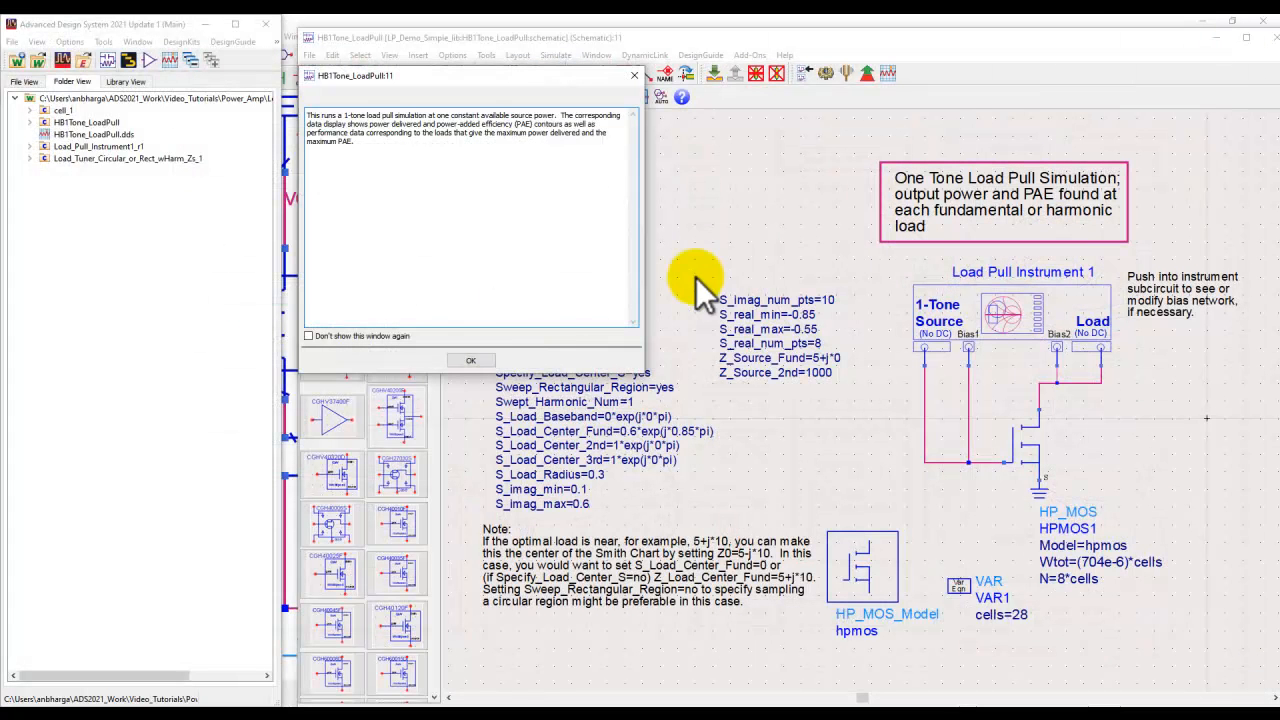
pyautogui.click(486, 360)
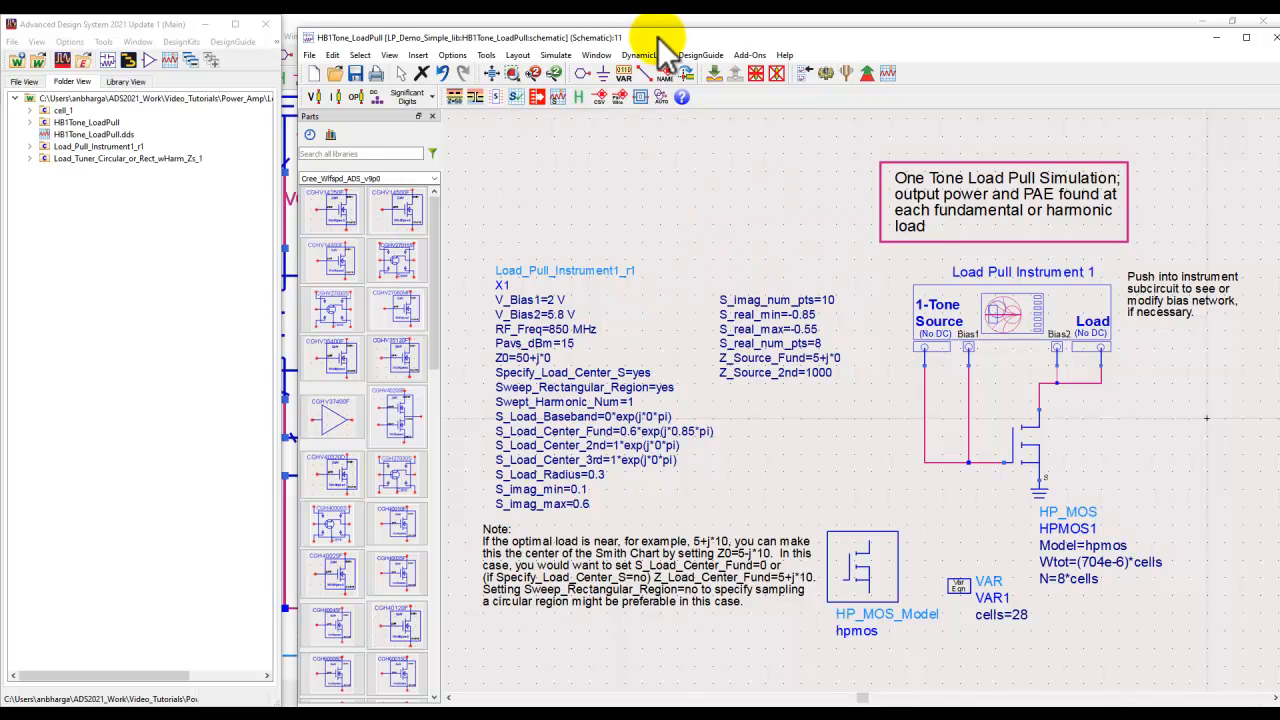
pyautogui.moveTo(658, 40); pyautogui.dragTo(641, 29)
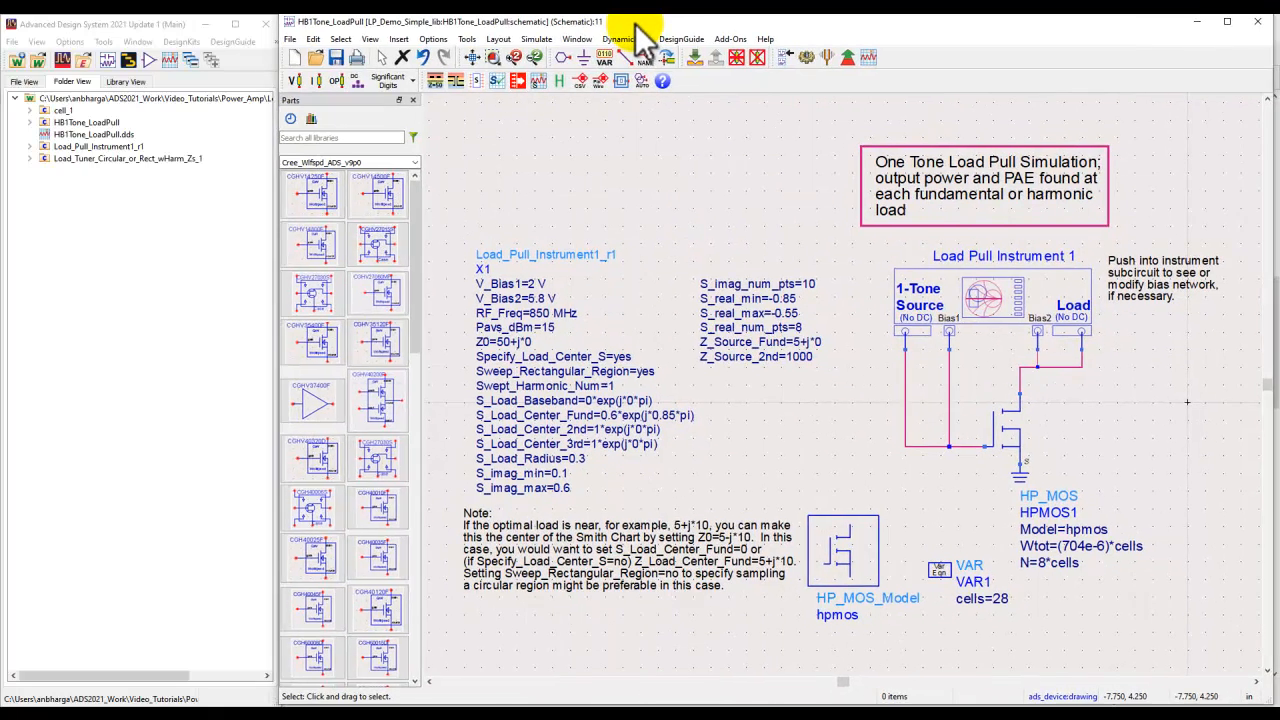
pyautogui.click(1008, 420)
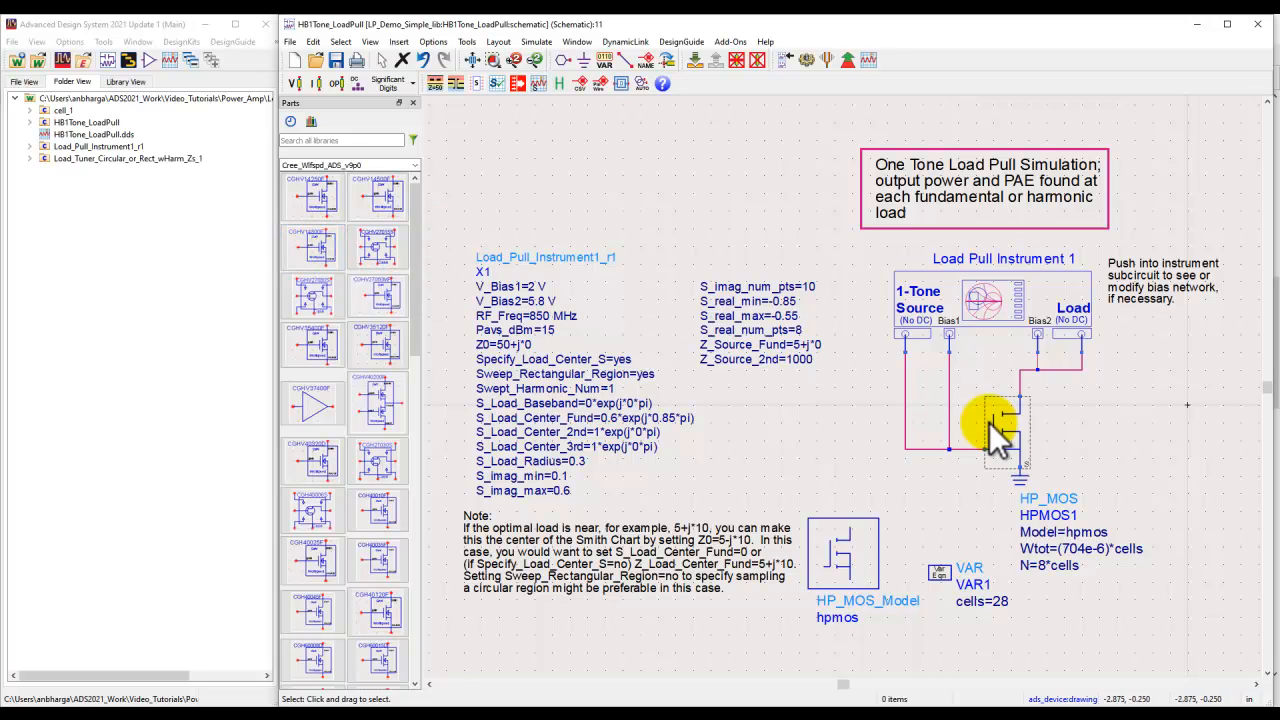
# Open the HB1Tone_LoadPull.dds data display, look over its full page of load-pull contours, and close it again.
pyautogui.doubleClick(116, 134)
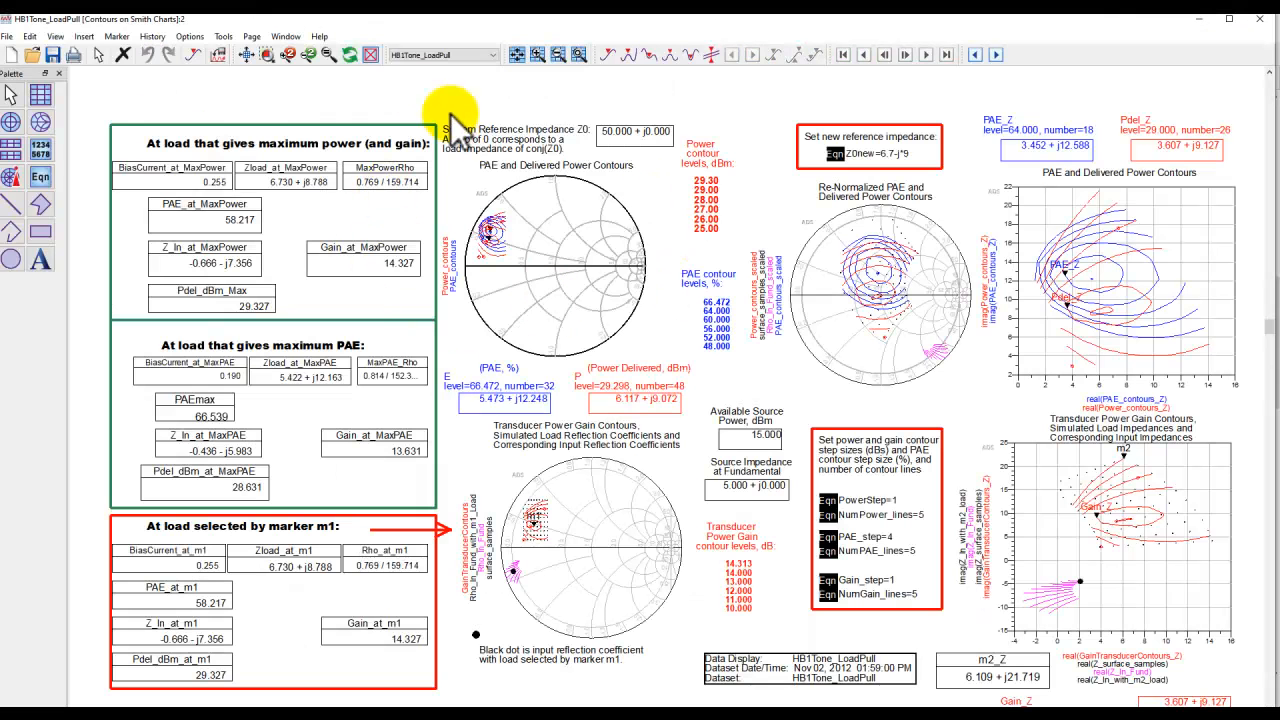
pyautogui.click(268, 55)
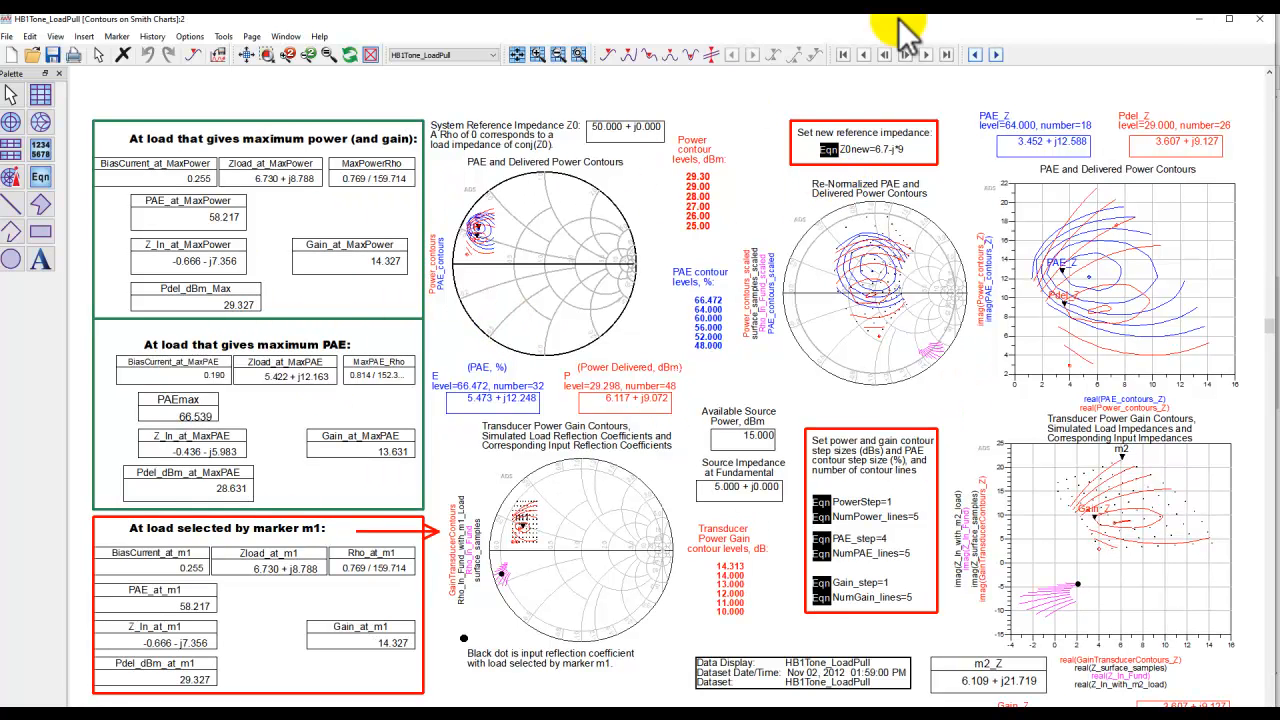
pyautogui.click(1260, 20)
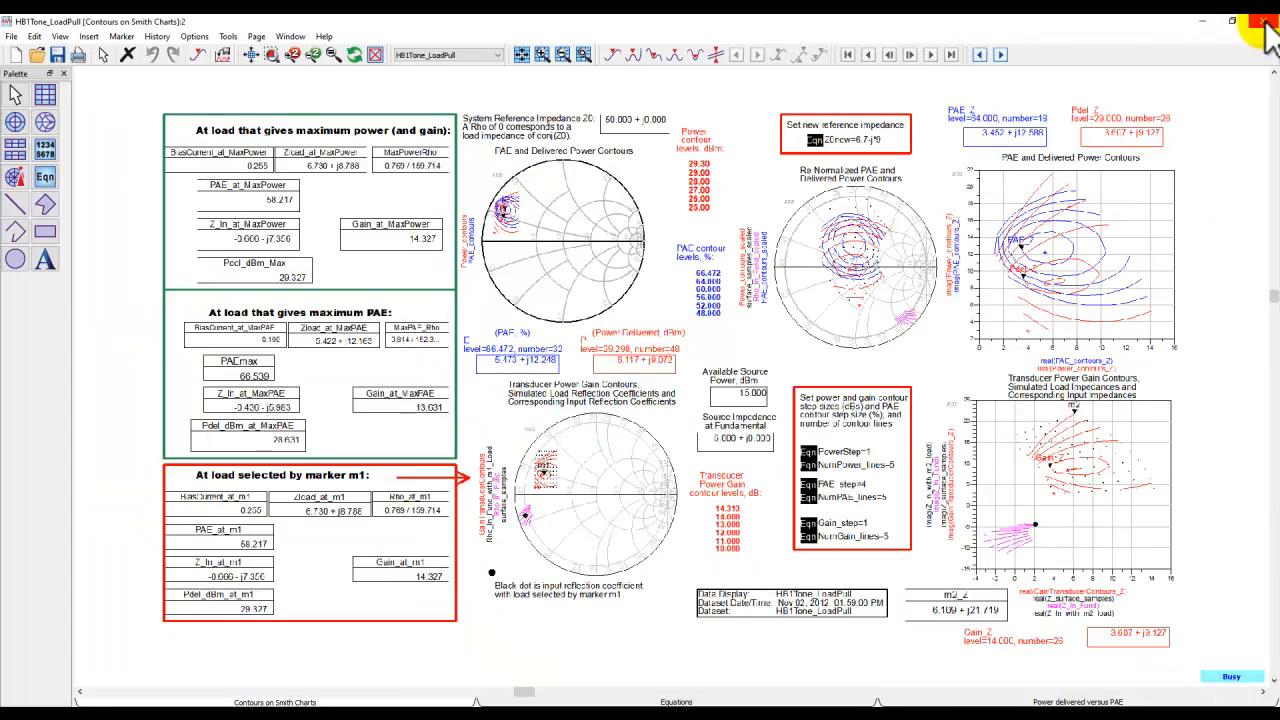
pyautogui.click(1260, 20)
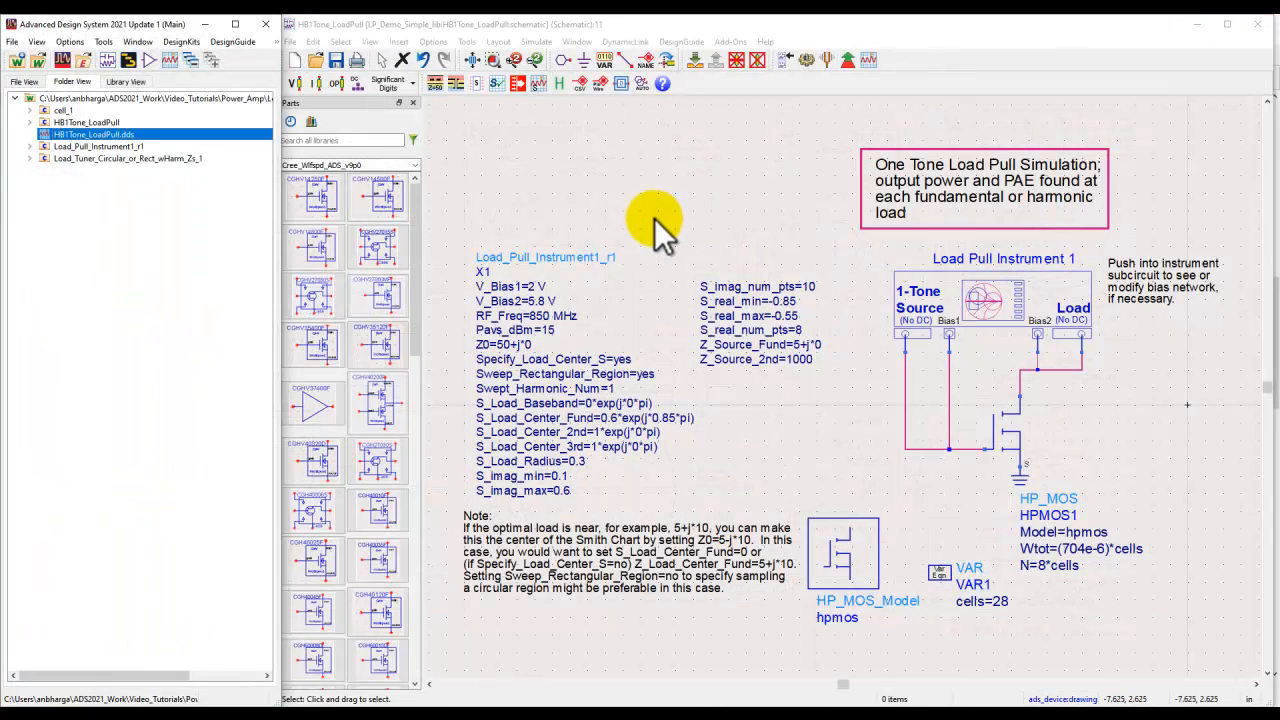
# Push into the Load_Pull_Instrument1_r1 subcircuit and on into its Load_Tuner_Circular_or_Rect_wHarm_Zs_1 block to view their contents.
pyautogui.click(71, 124)
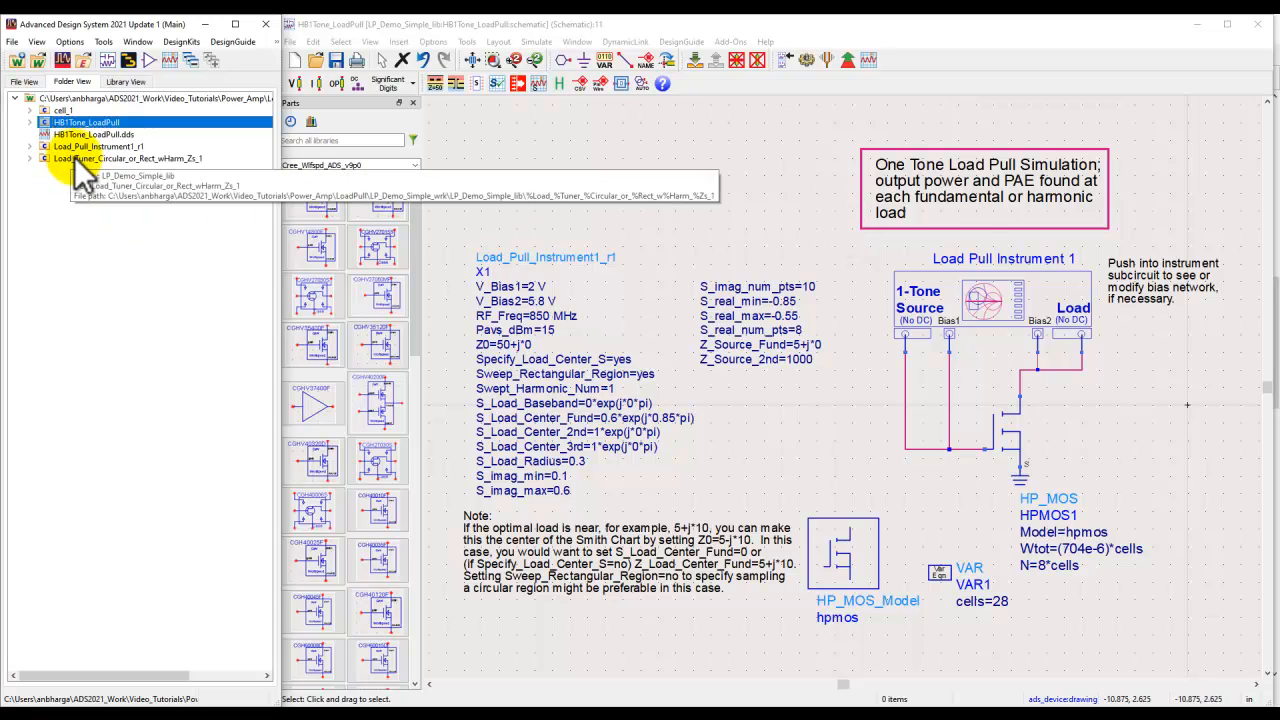
pyautogui.click(961, 305)
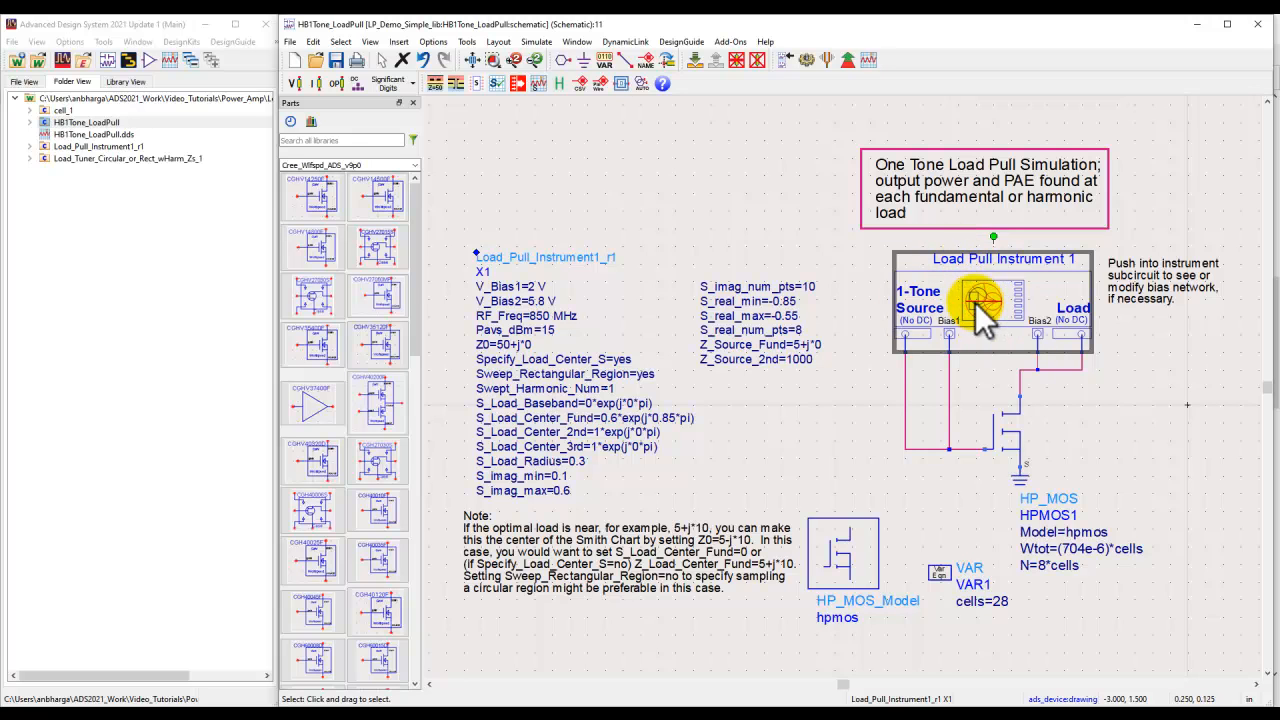
pyautogui.click(696, 63)
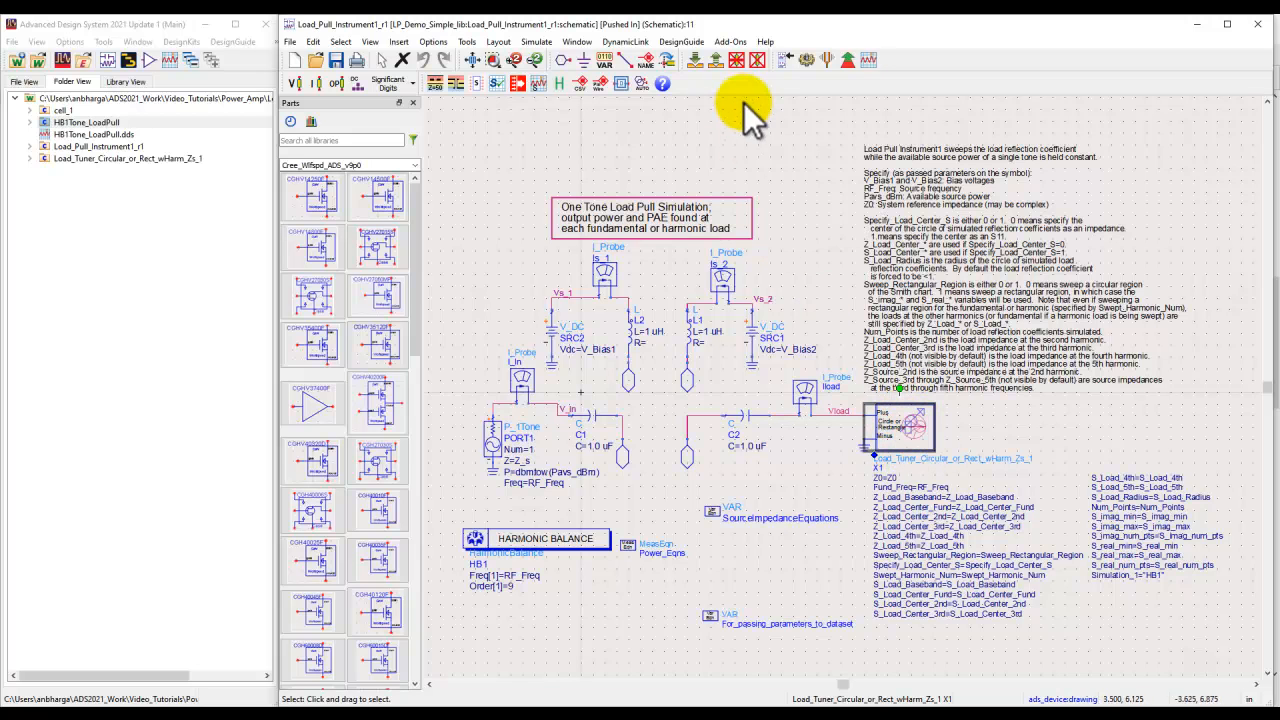
pyautogui.click(697, 63)
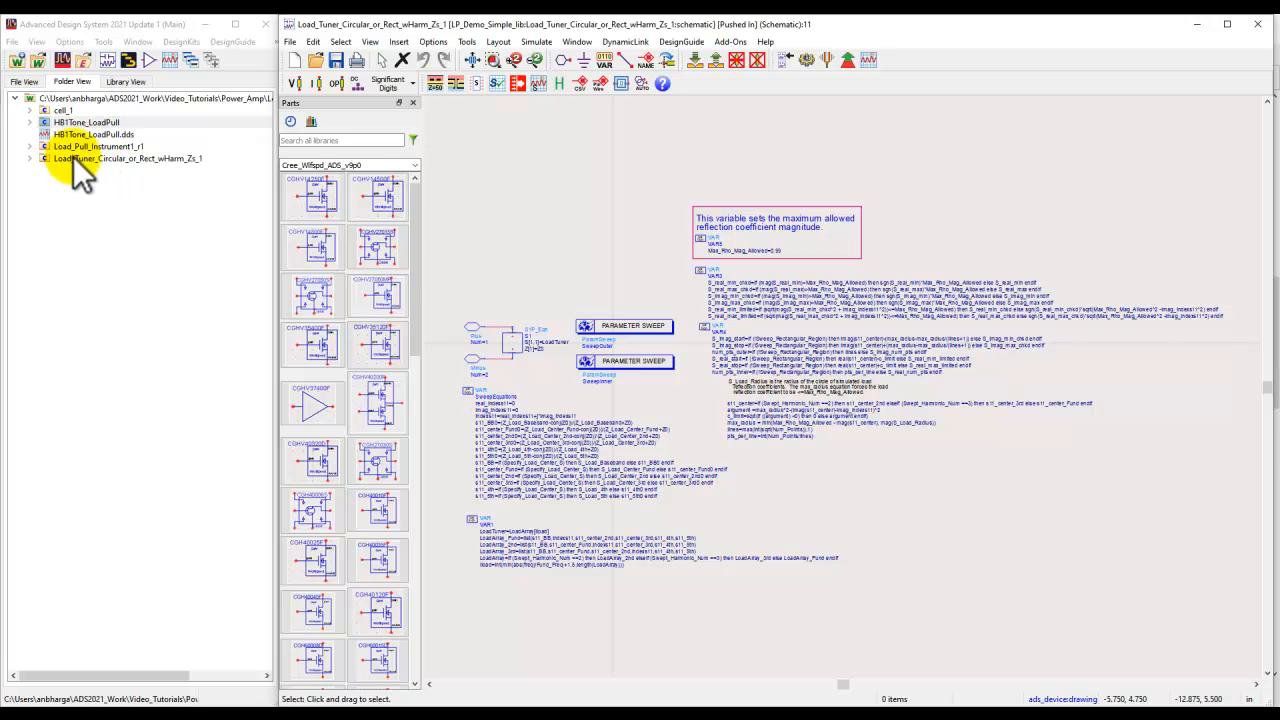
# Inspect the S1P_Eqn load tuner, parameter sweeps and sweep equations, and return to the top-level HB1Tone_LoadPull schematic.
pyautogui.scroll(5, 539, 360)
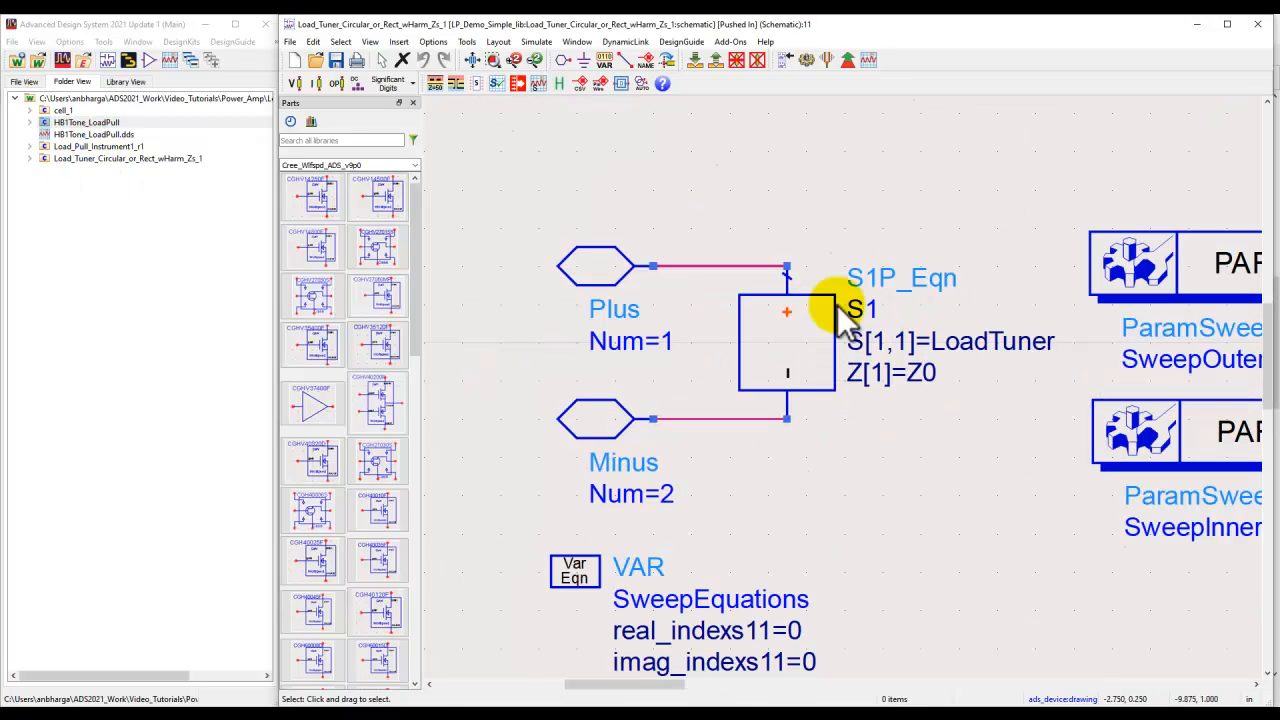
pyautogui.scroll(-2, 916, 468)
pyautogui.moveTo(916, 468); pyautogui.dragTo(808, 441)
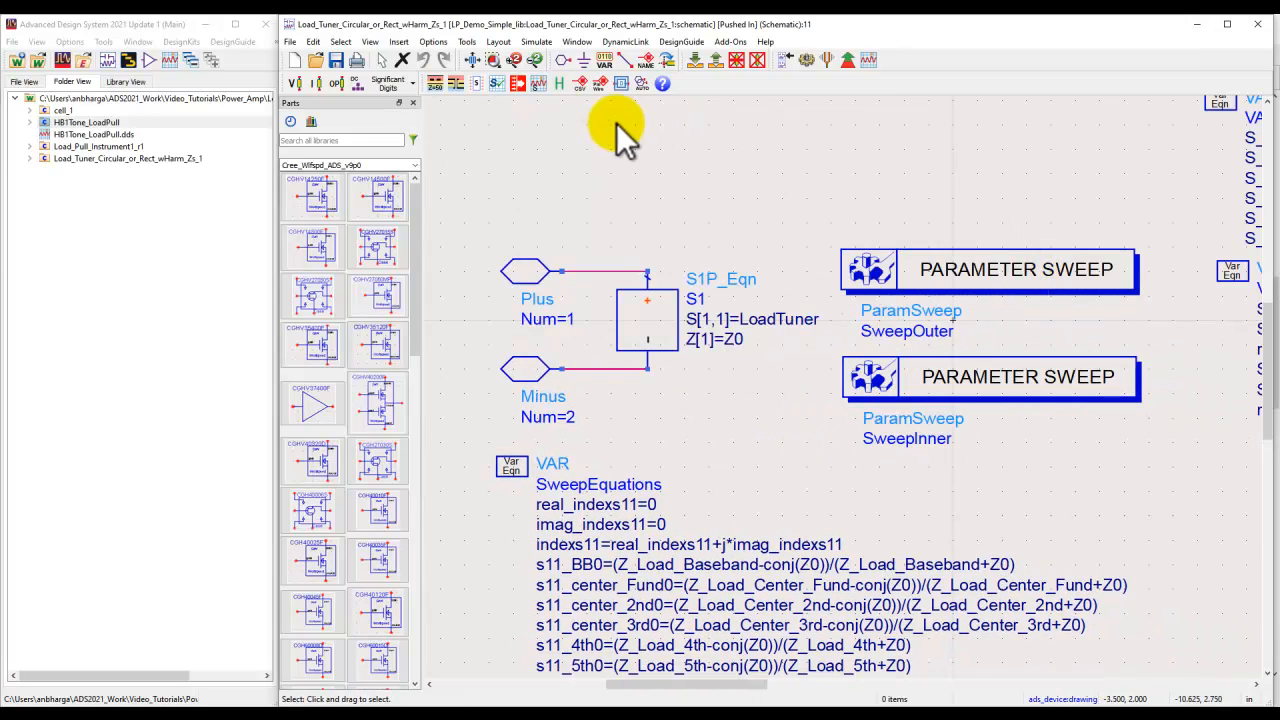
pyautogui.click(473, 60)
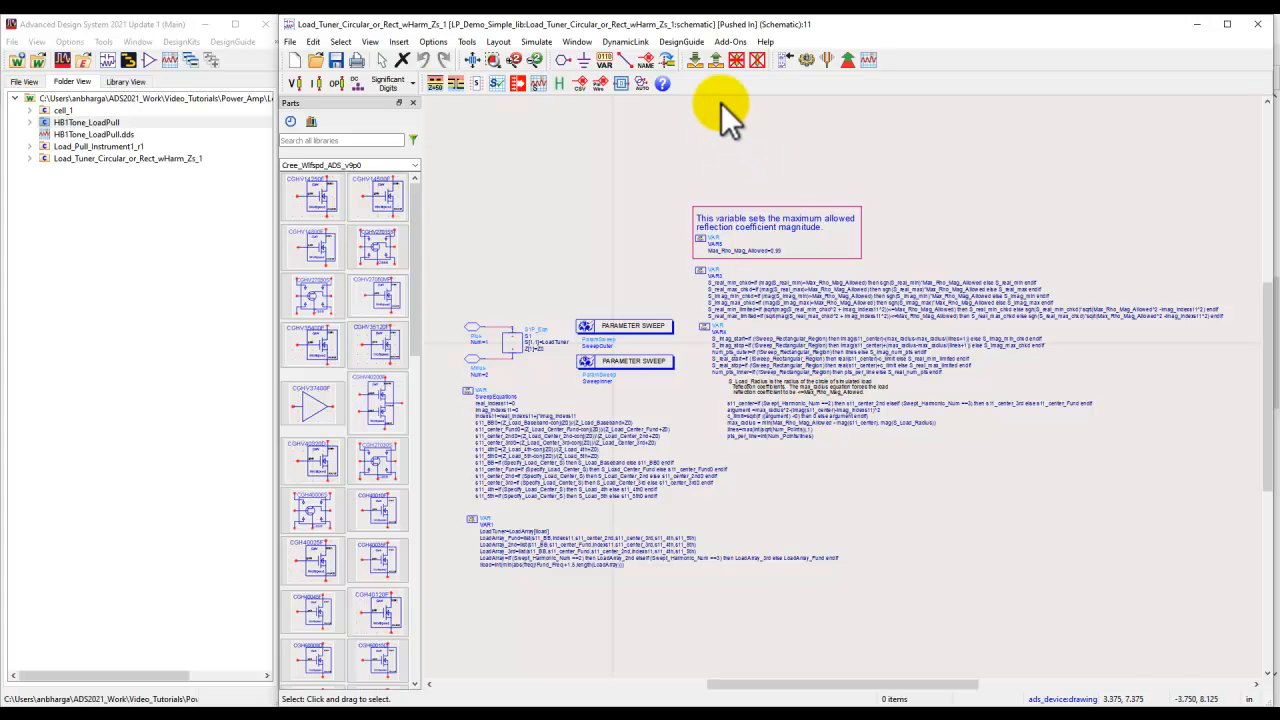
pyautogui.click(715, 61)
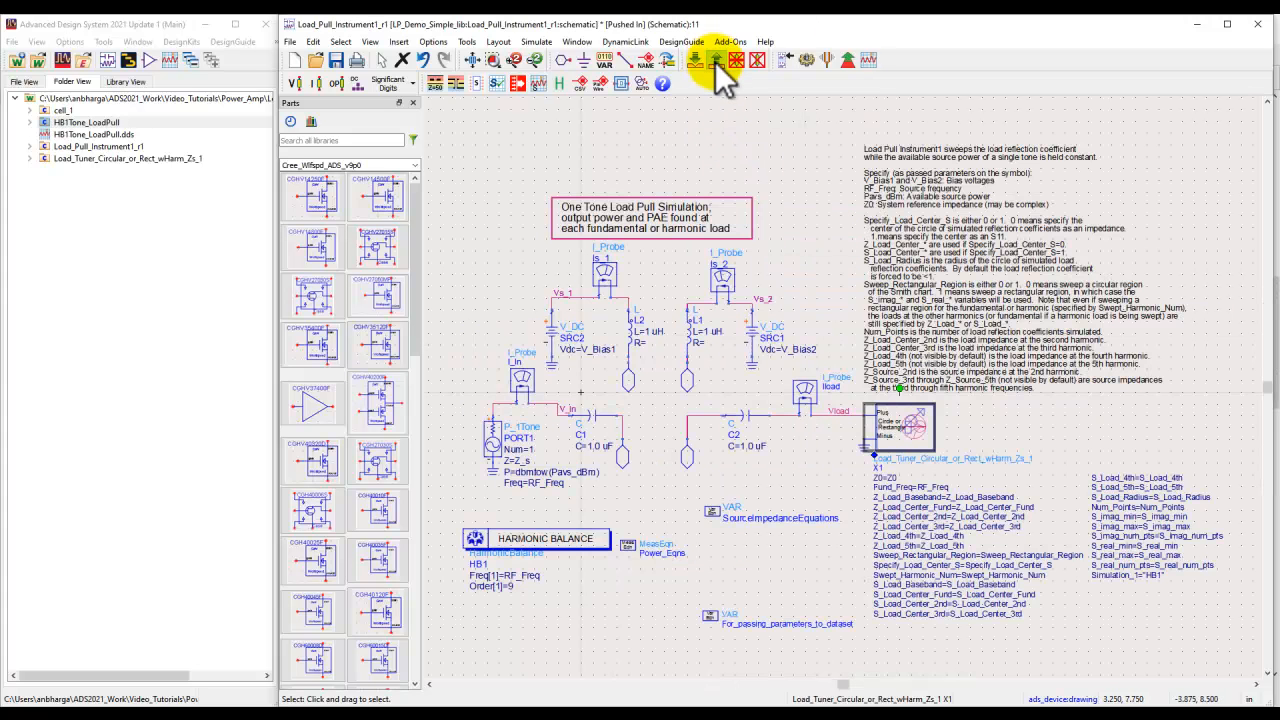
pyautogui.click(715, 61)
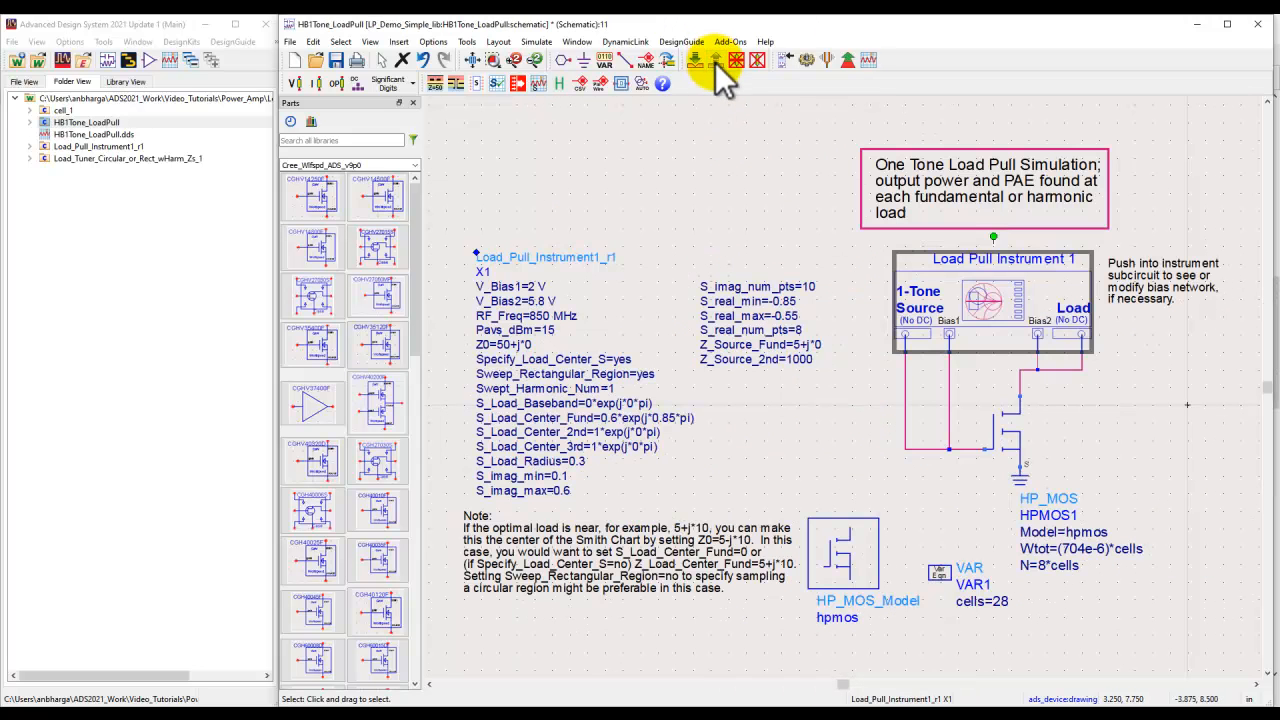
# Open the parameters of Load Pull Instrument 1 and examine its bias voltages, RF frequency, available source power and reference impedance Z0.
pyautogui.doubleClick(945, 296)
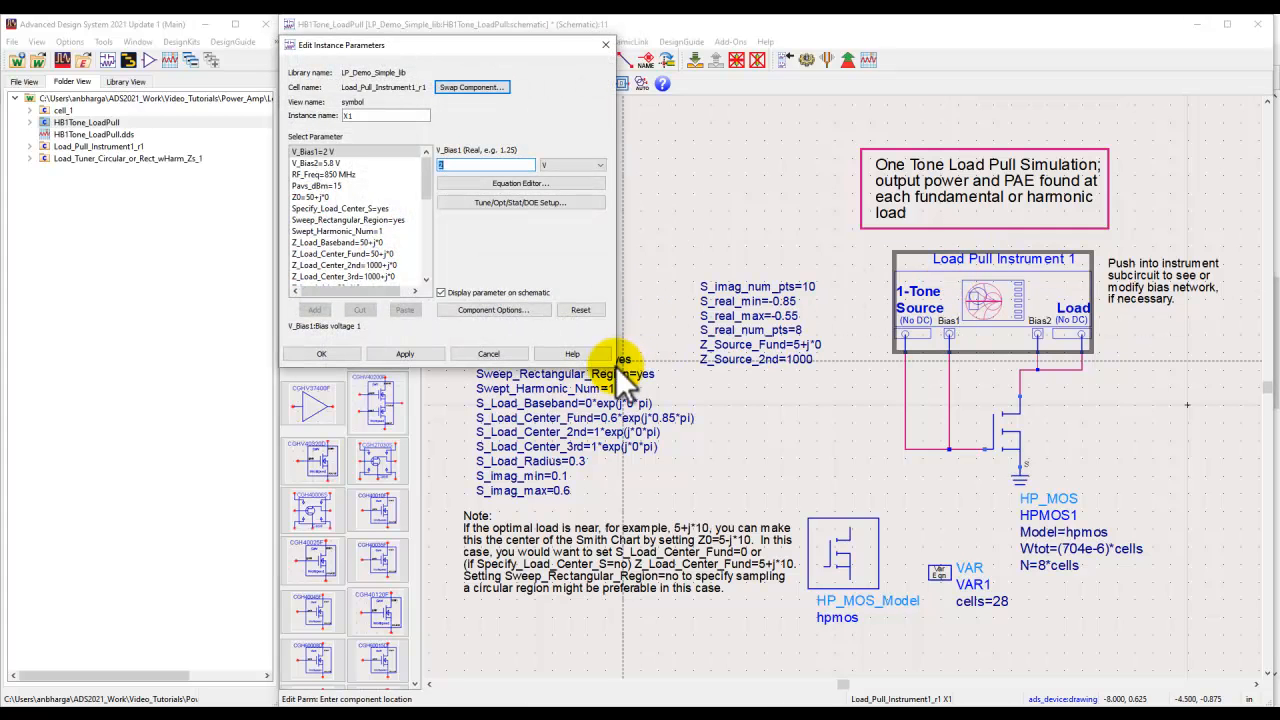
pyautogui.moveTo(613, 365); pyautogui.dragTo(765, 610)
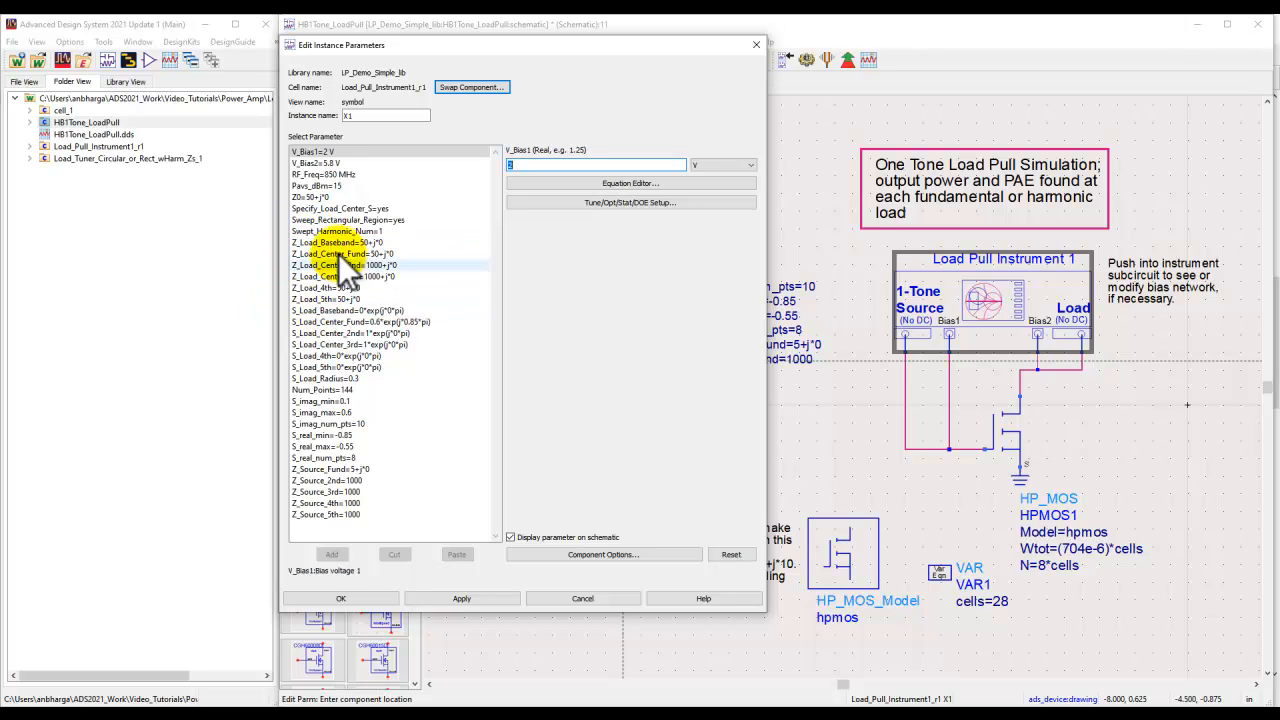
pyautogui.click(314, 162)
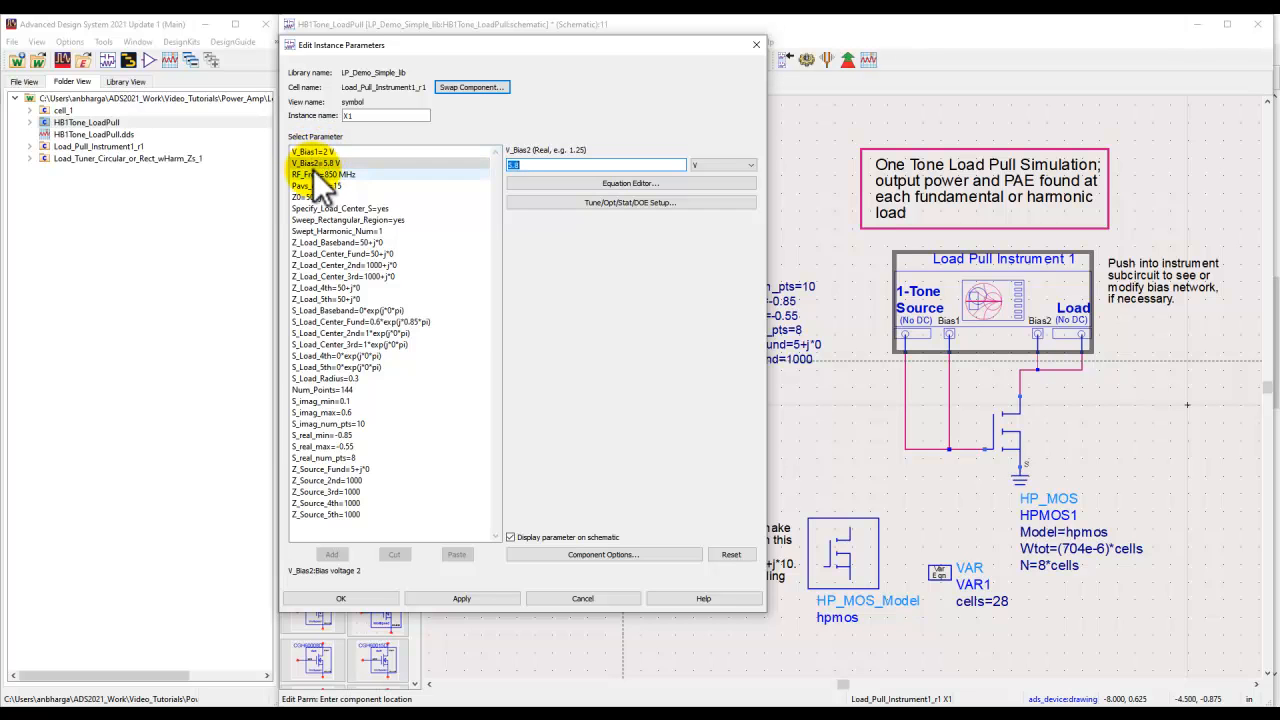
pyautogui.click(326, 176)
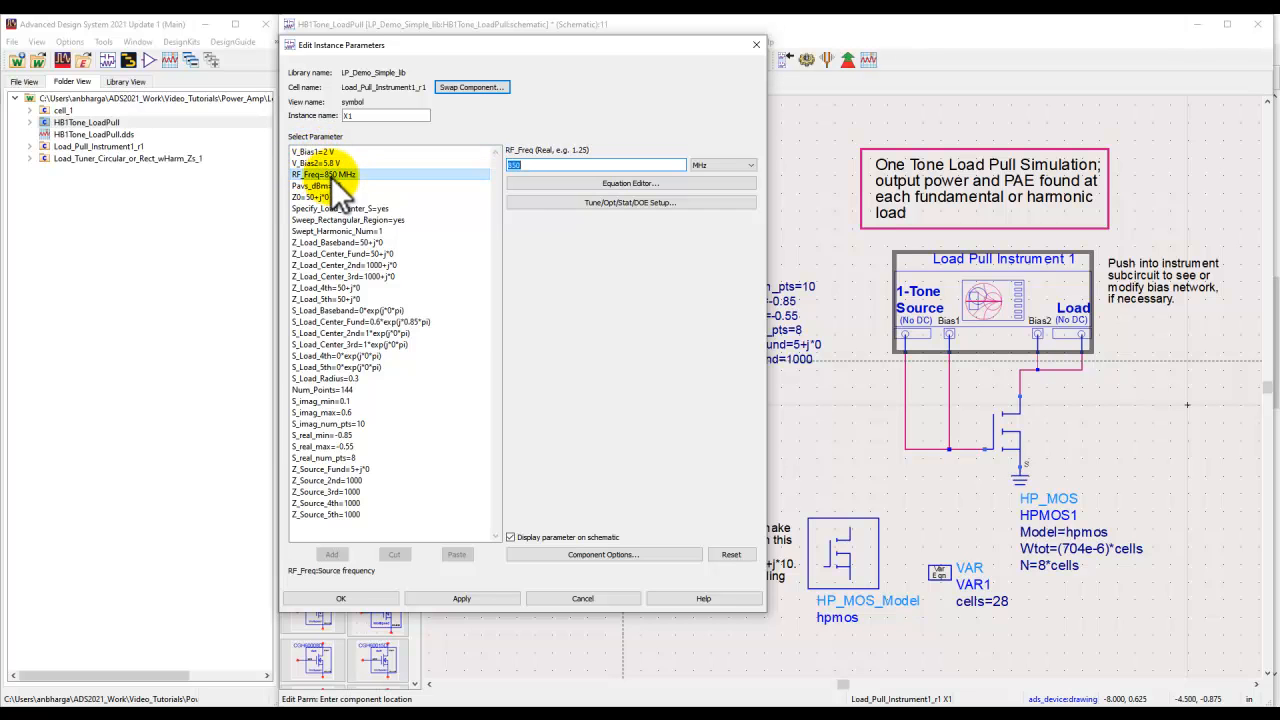
pyautogui.click(333, 187)
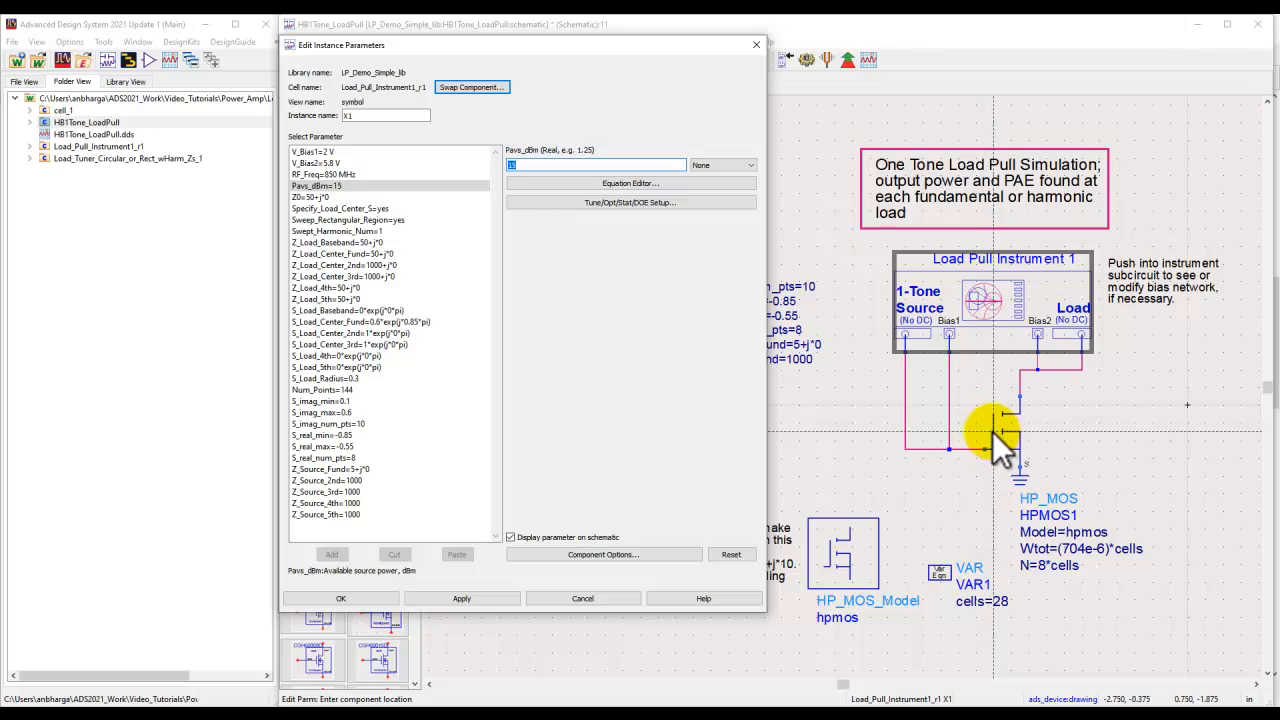
pyautogui.click(312, 196)
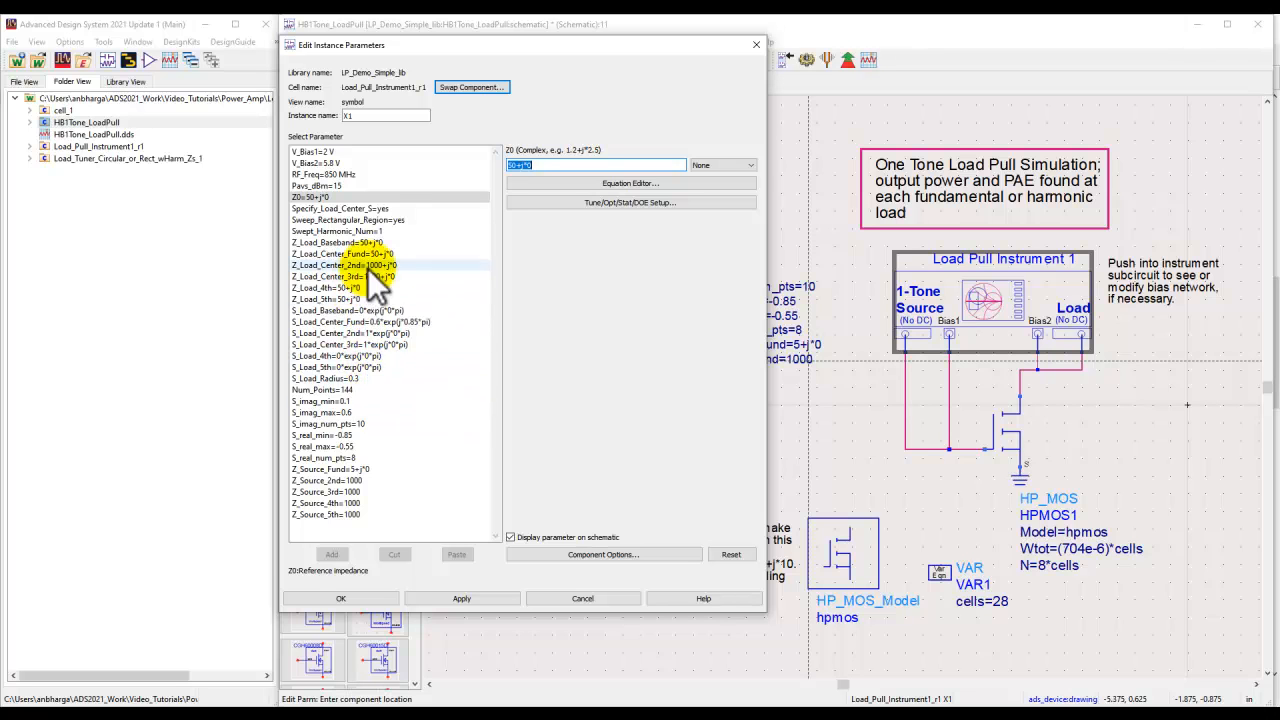
# Examine the instrument's load-center, rectangular-region, S_Load_Radius and fundamental and second-harmonic impedance parameters, and leave them without applying changes.
pyautogui.click(371, 207)
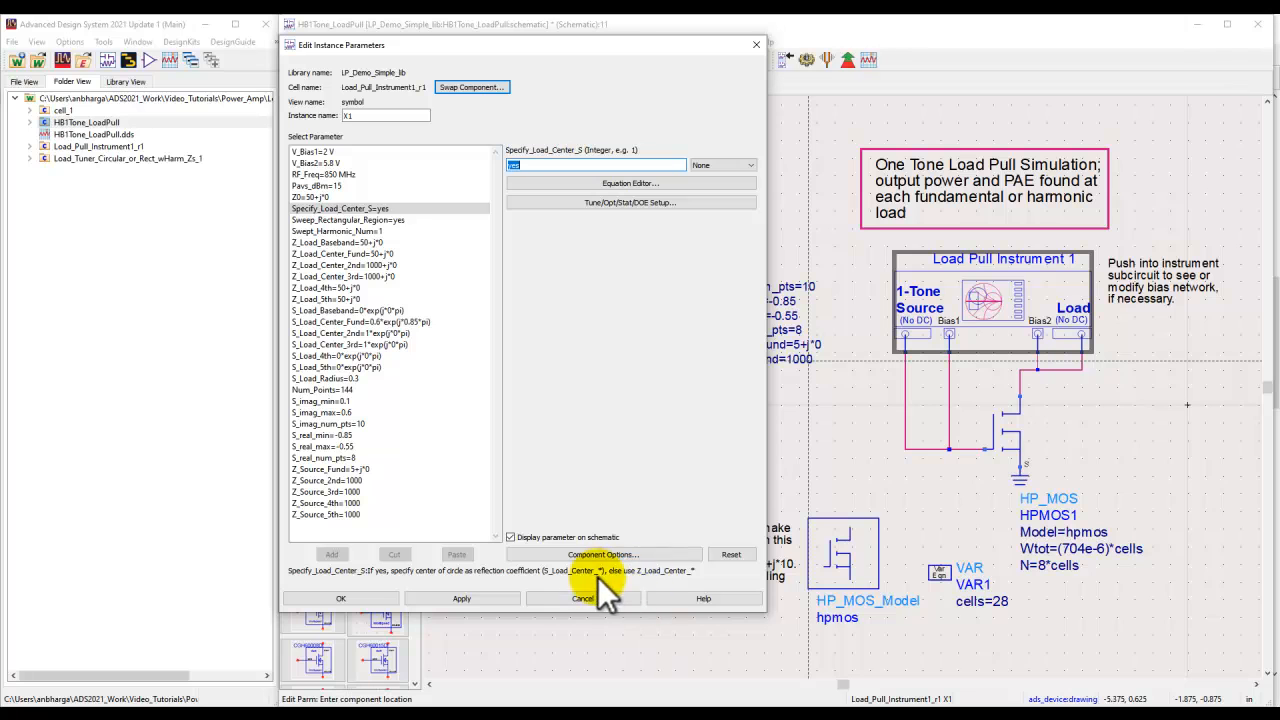
pyautogui.click(346, 222)
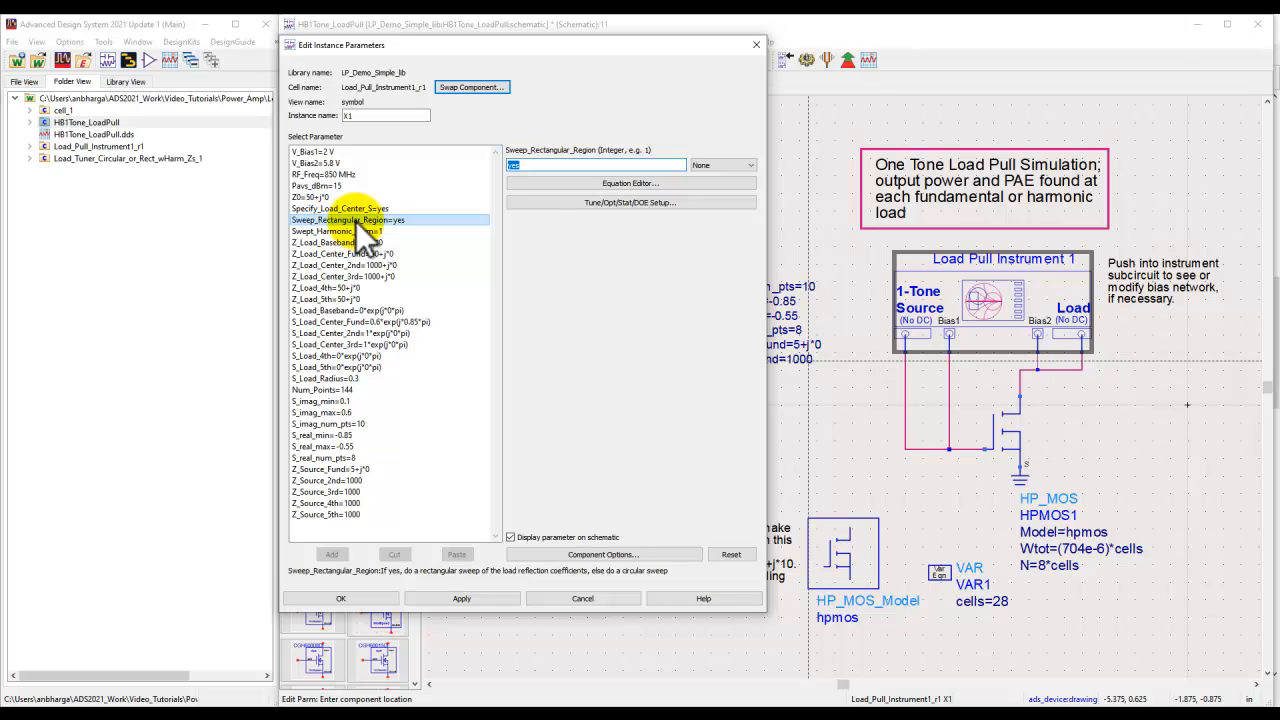
pyautogui.click(401, 222)
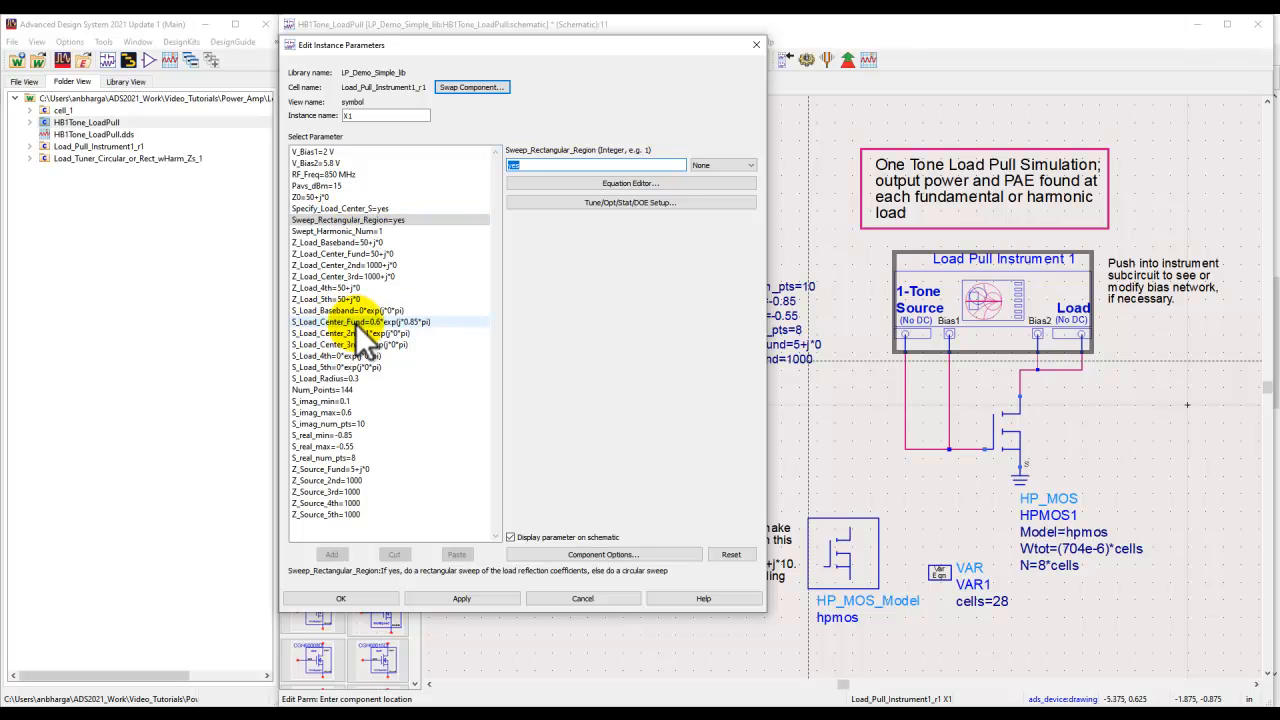
pyautogui.click(334, 381)
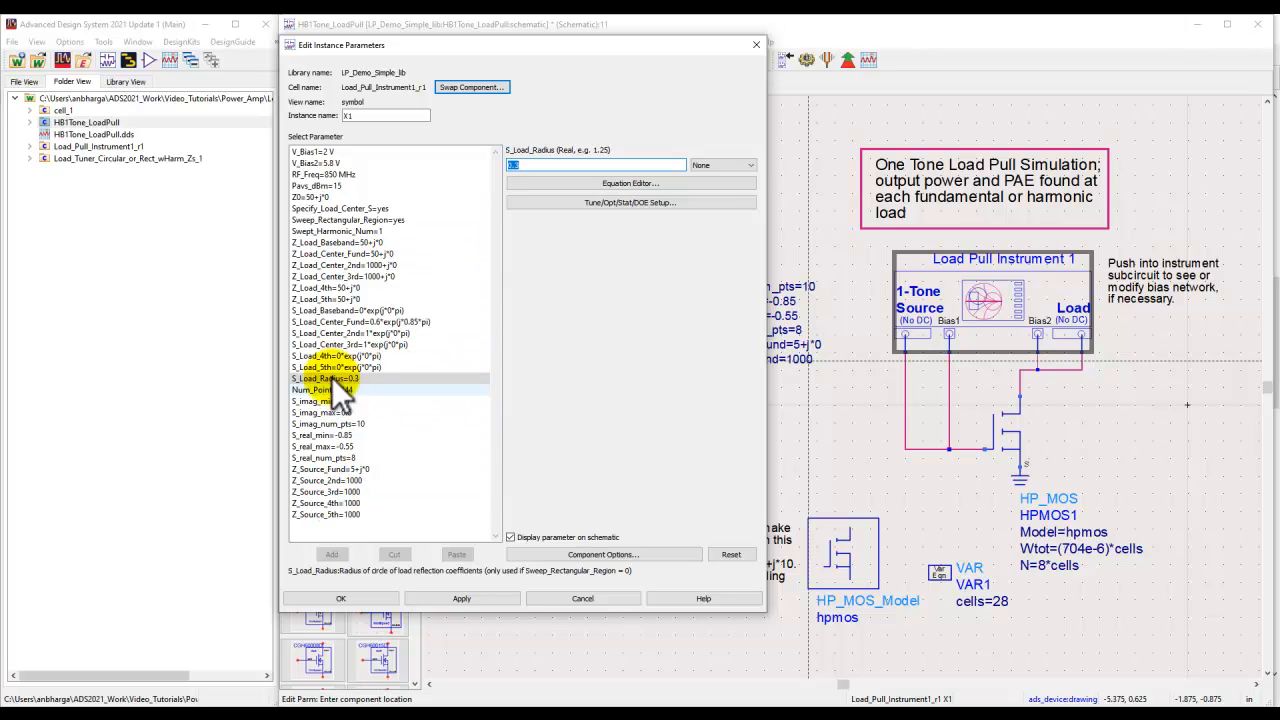
pyautogui.click(328, 253)
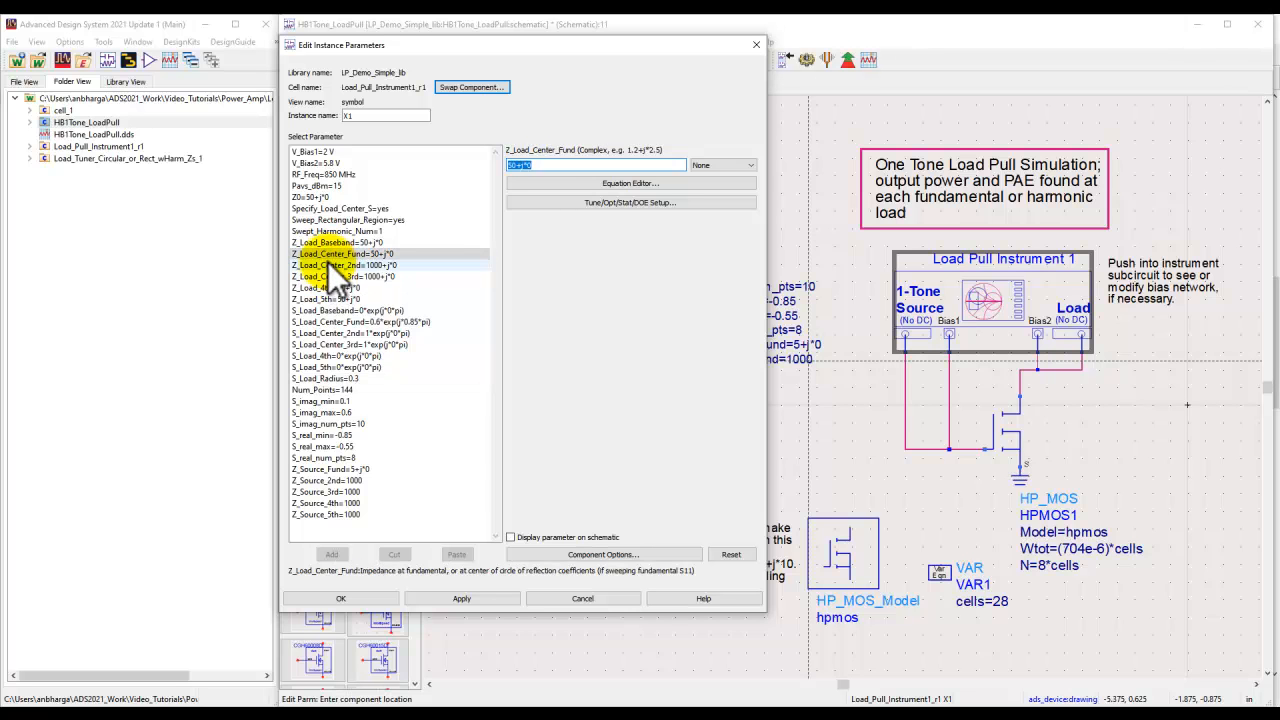
pyautogui.click(328, 264)
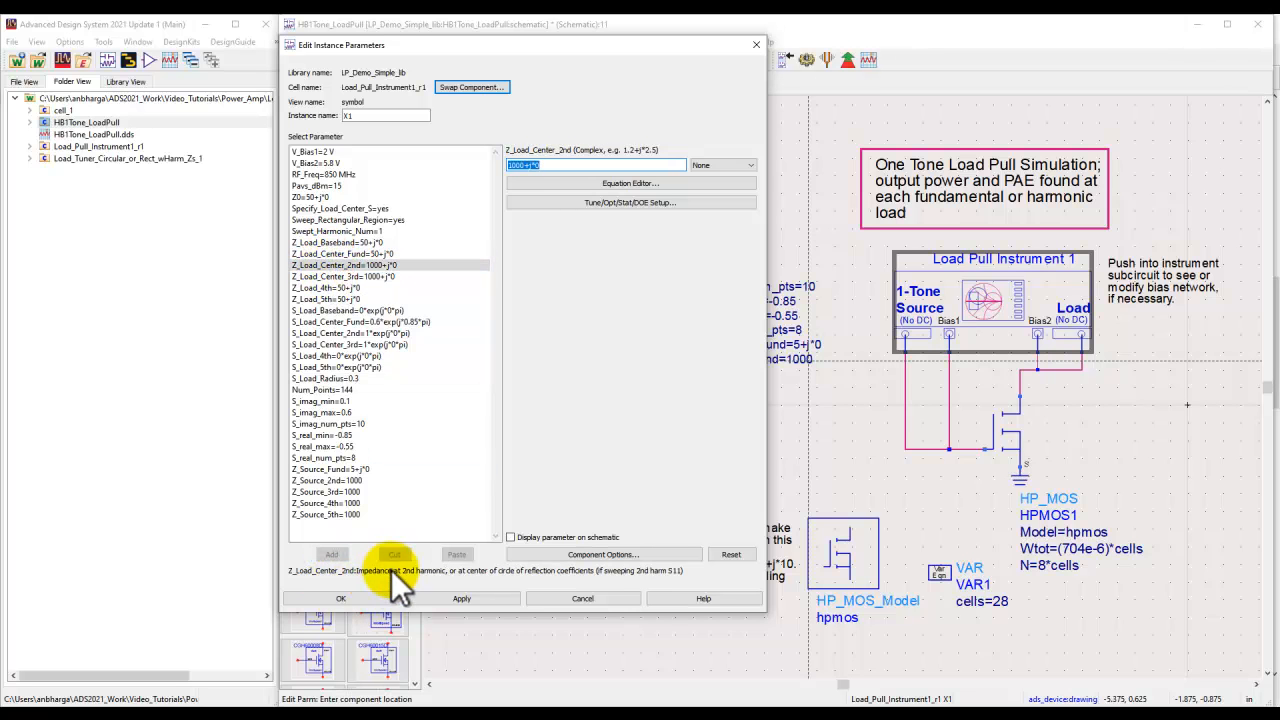
pyautogui.click(560, 598)
# Close the HB1Tone_LoadPull schematic without saving, and open the Step3_LoadPull_Analysis schematic from the For_Later folder of MyWorkspace_wrk.
pyautogui.click(1250, 26)
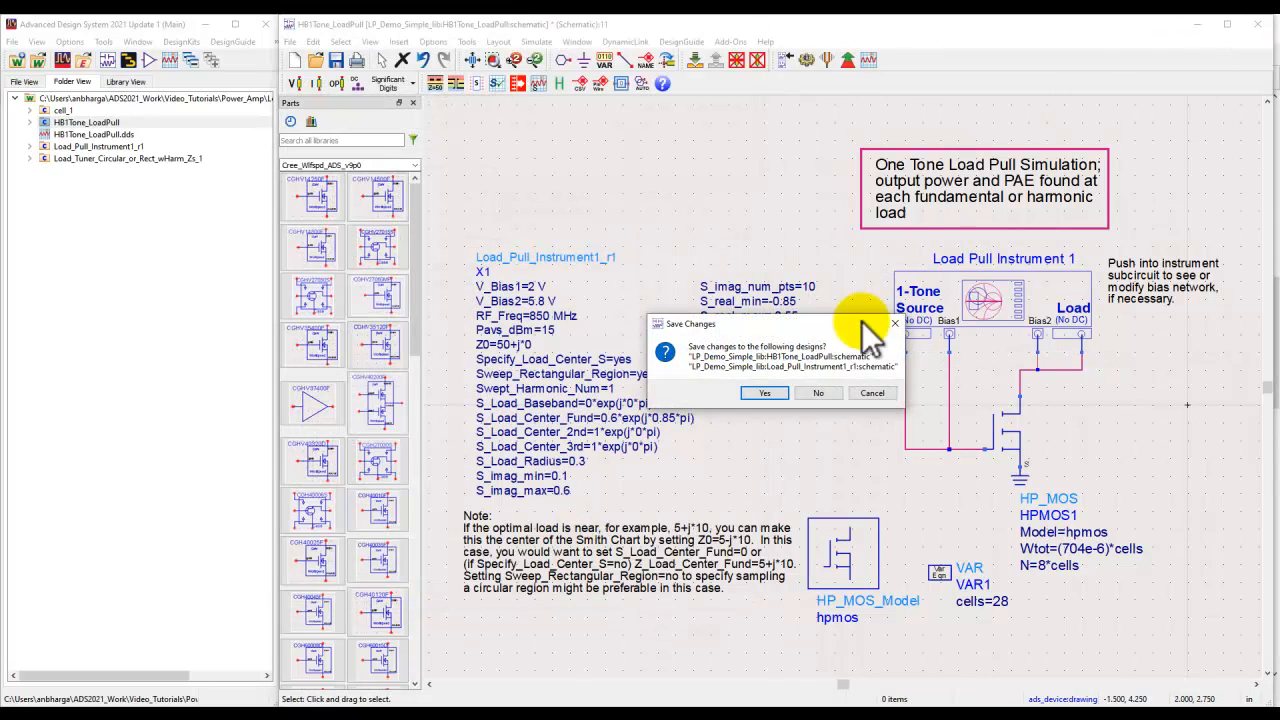
pyautogui.click(808, 392)
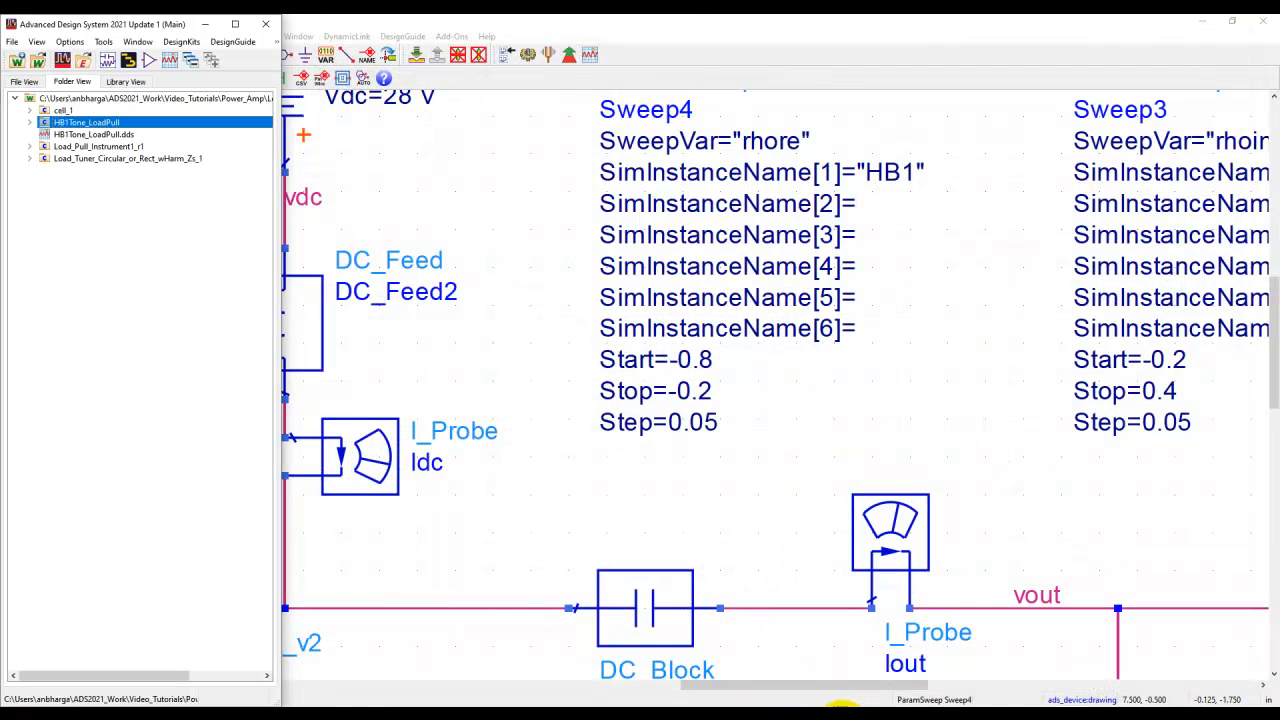
pyautogui.click(735, 672)
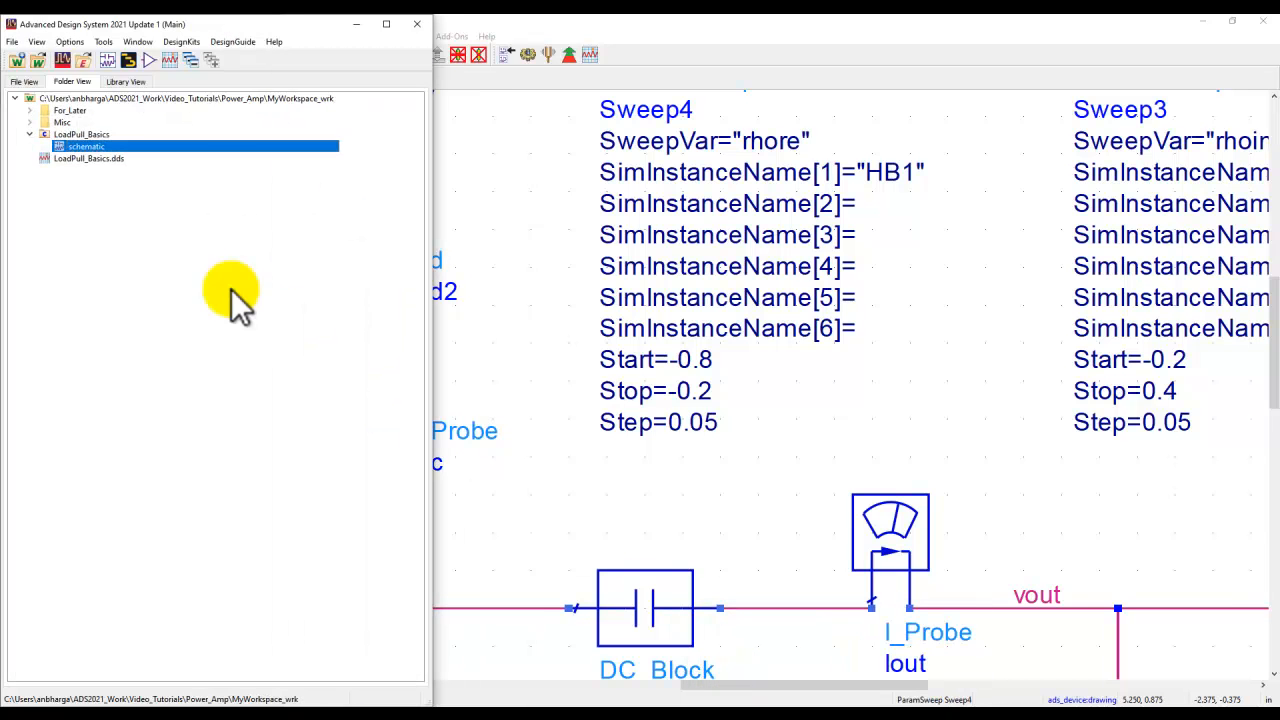
pyautogui.click(30, 110)
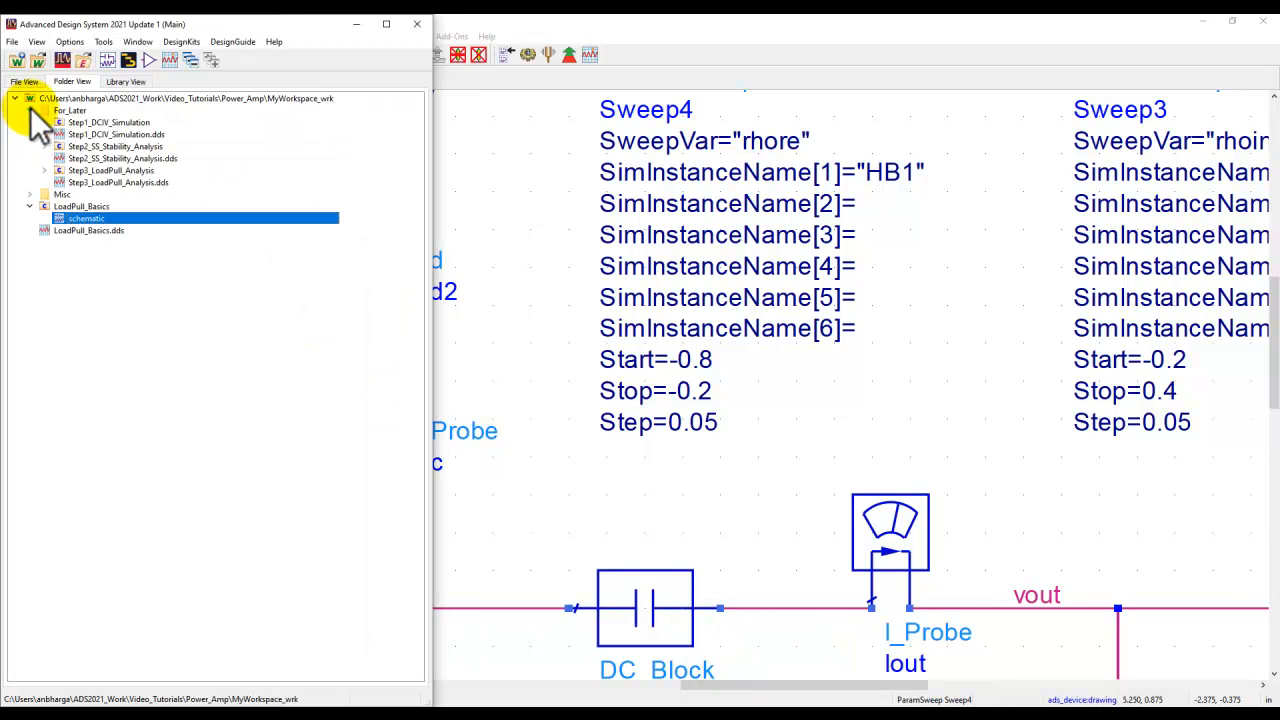
pyautogui.click(44, 170)
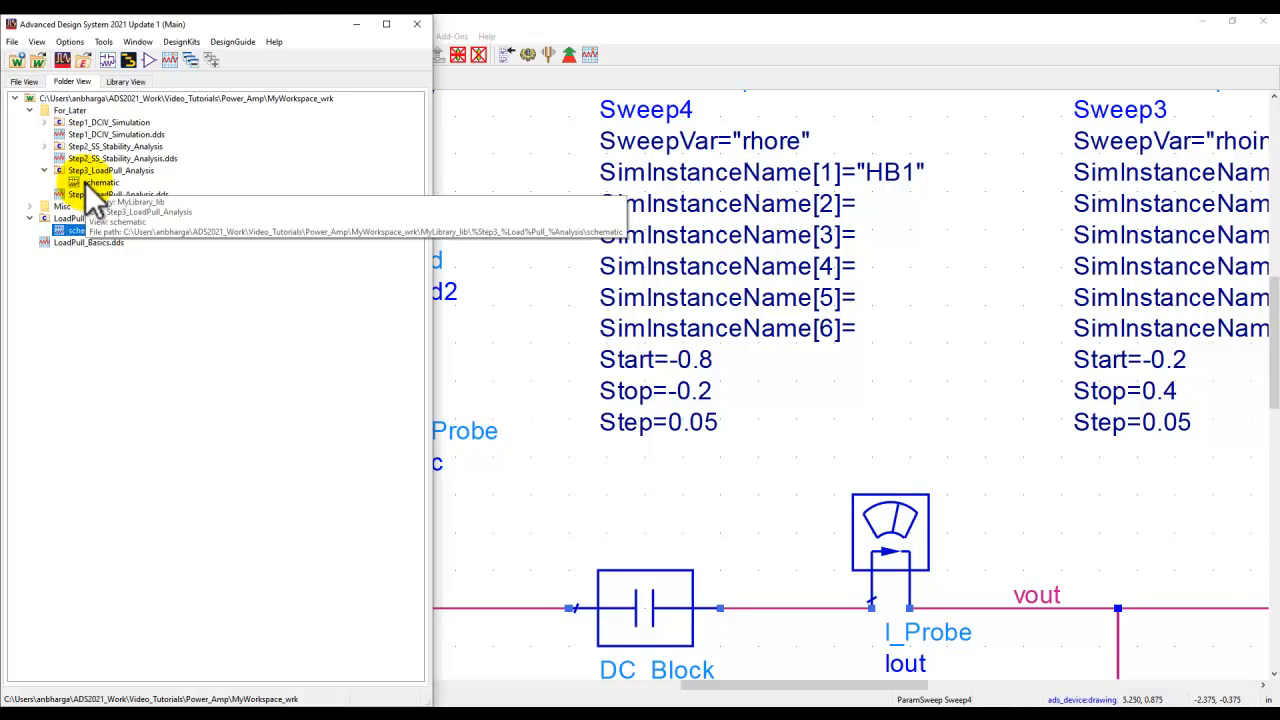
pyautogui.doubleClick(88, 183)
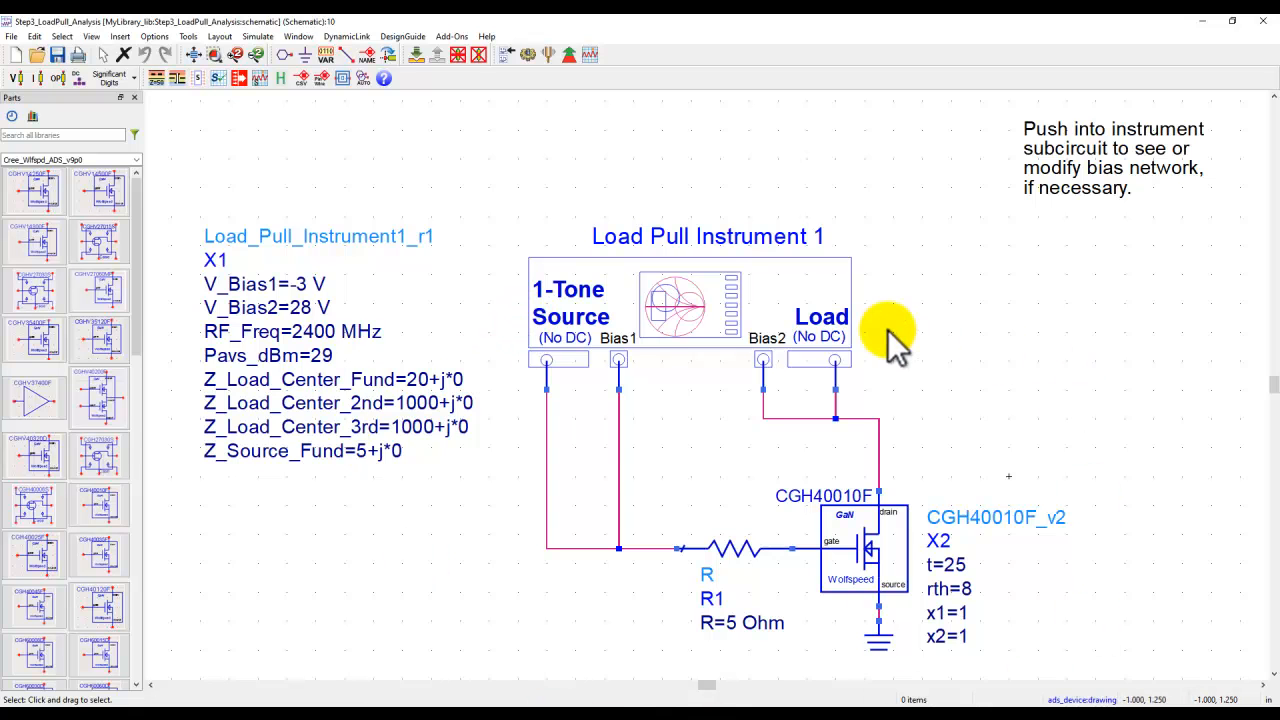
# Set V_Bias1 of Load Pull Instrument 1 to -2.7 V in the Step3_LoadPull_Analysis schematic.
pyautogui.moveTo(741, 478); pyautogui.dragTo(765, 405)
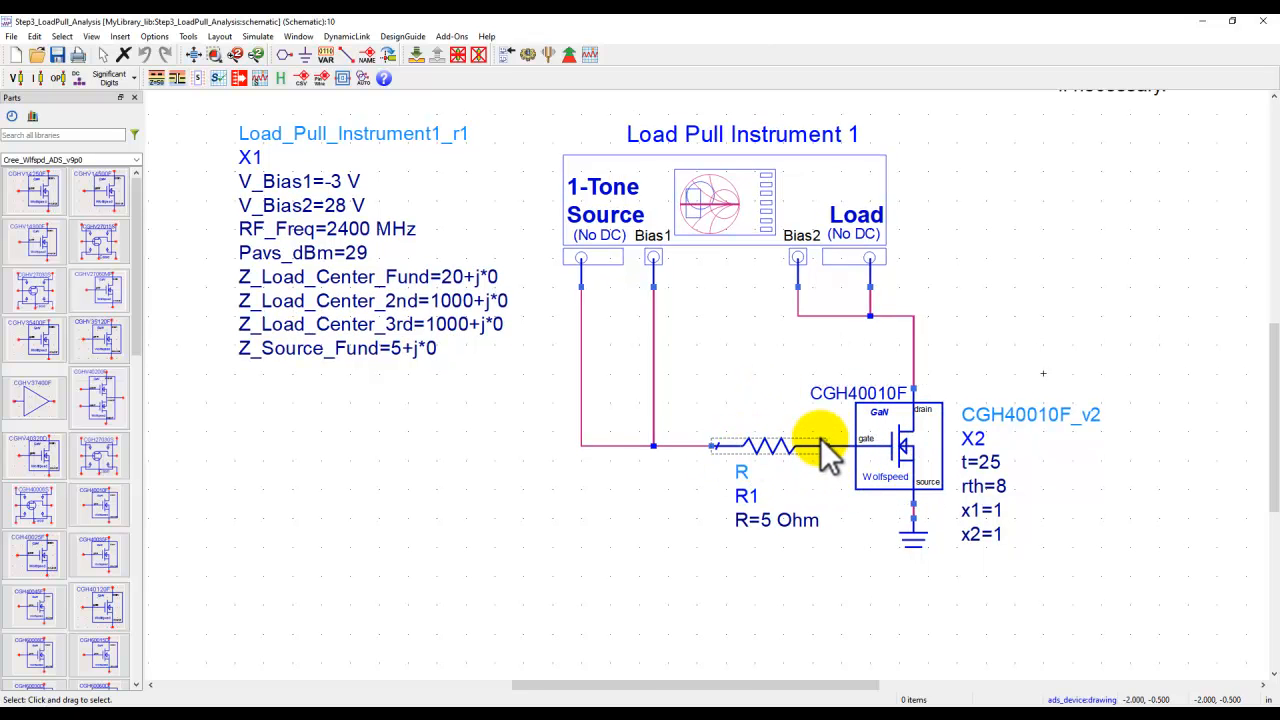
pyautogui.doubleClick(731, 222)
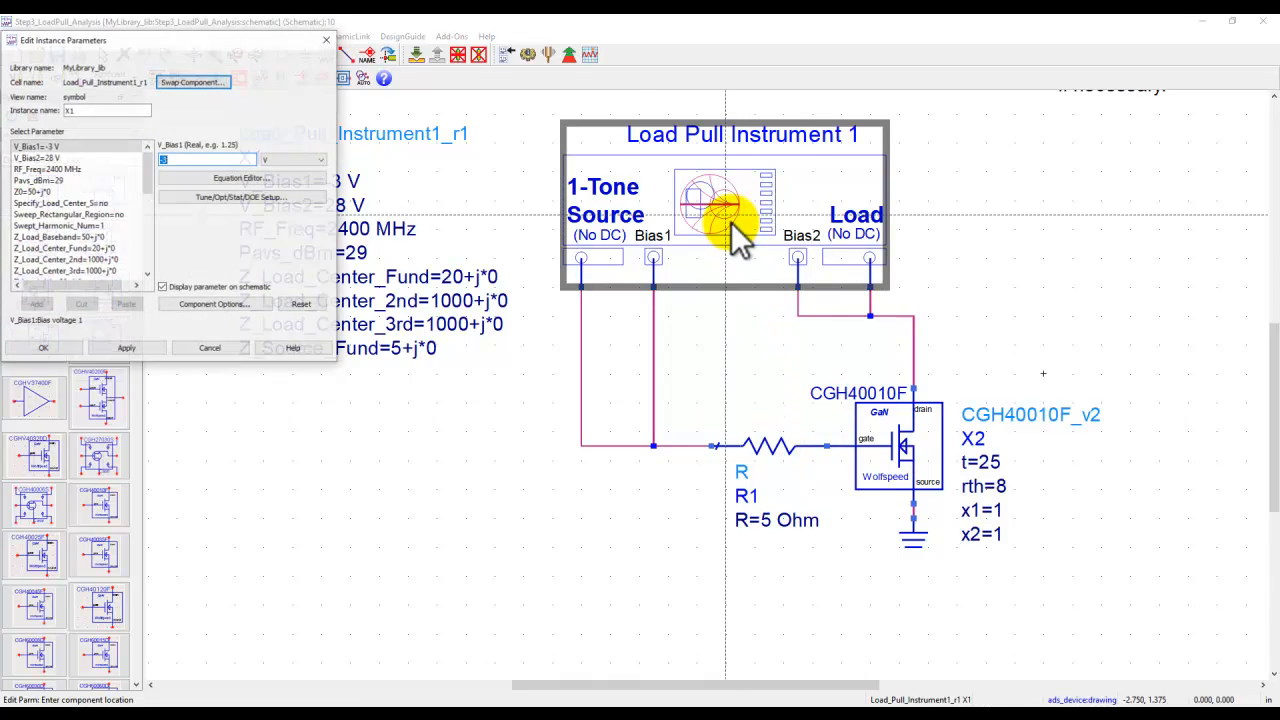
pyautogui.moveTo(334, 364); pyautogui.dragTo(456, 596)
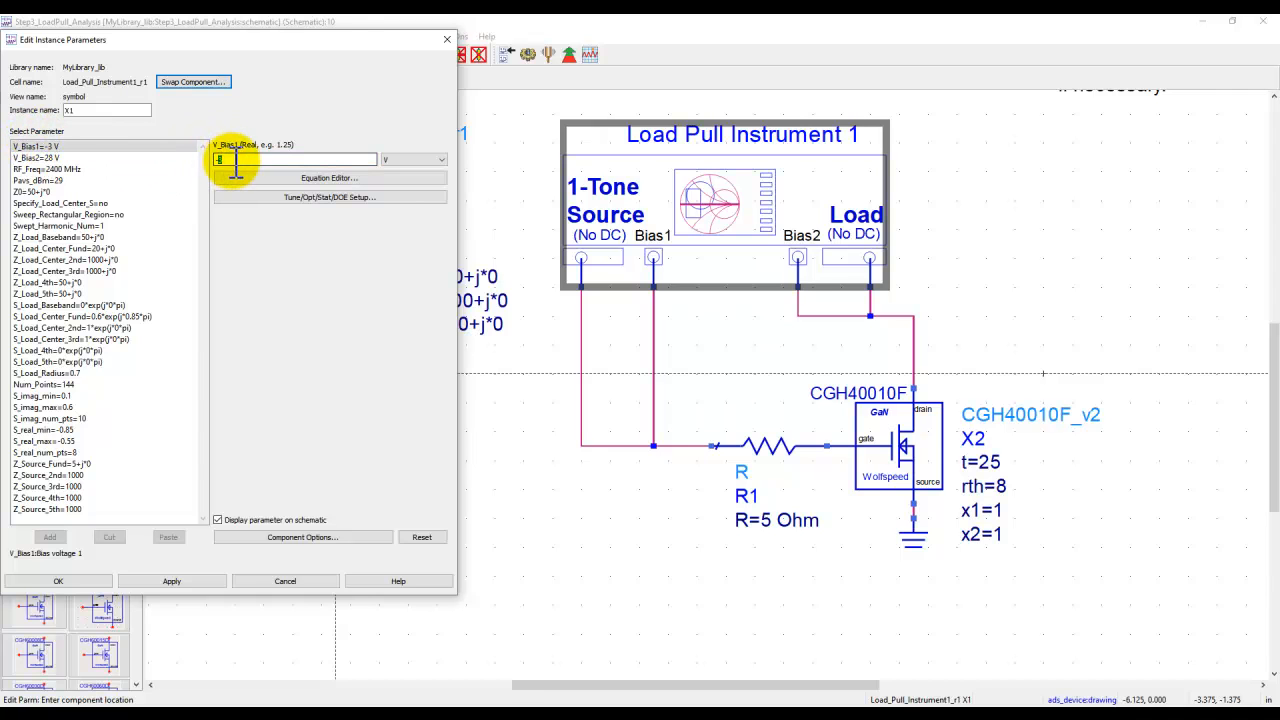
pyautogui.write('-2.7')
pyautogui.click(50, 158)
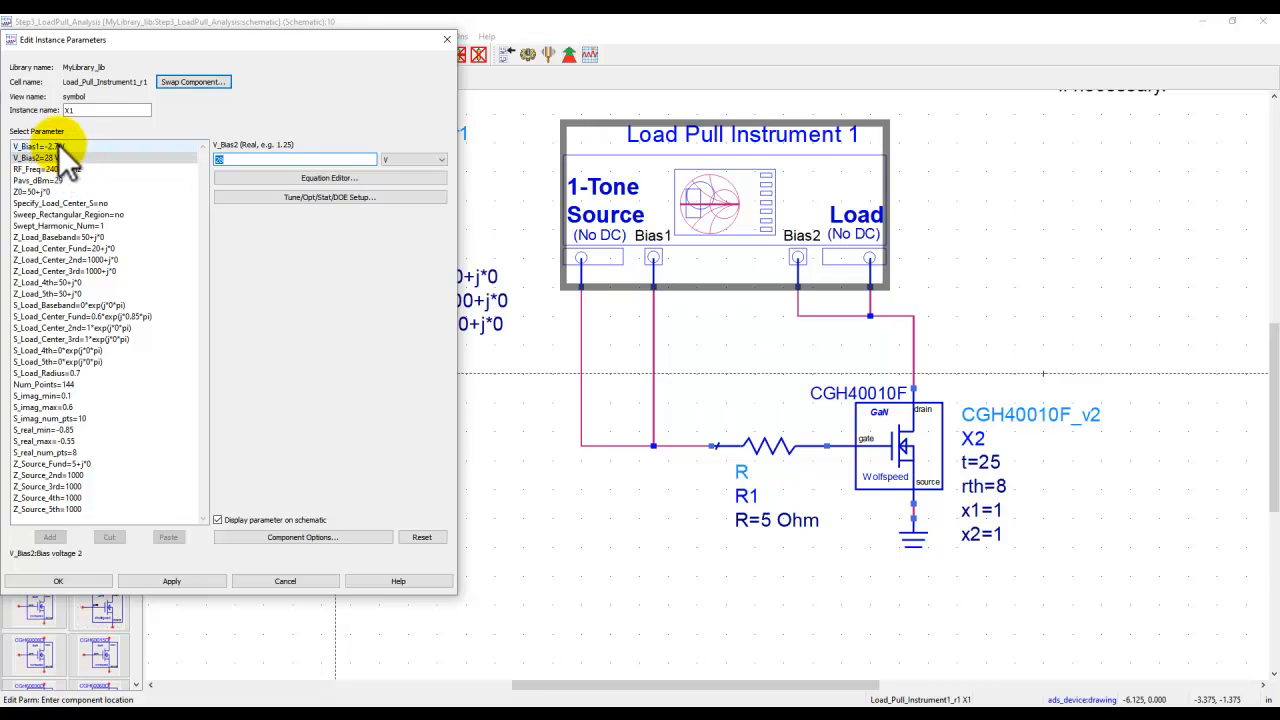
# Review the instrument's V_Bias2, RF_Freq, Pavs_dBm, load-center, sweep-region and fundamental and second-harmonic load impedance parameters.
pyautogui.click(56, 158)
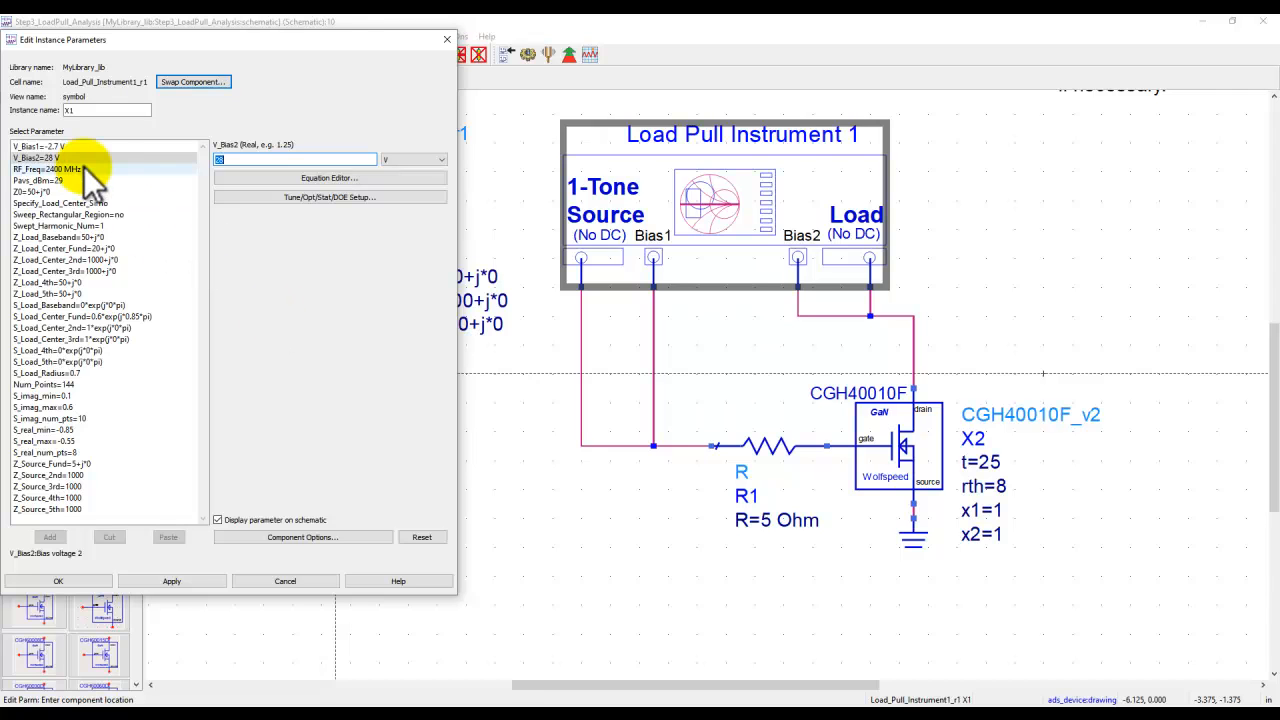
pyautogui.click(80, 169)
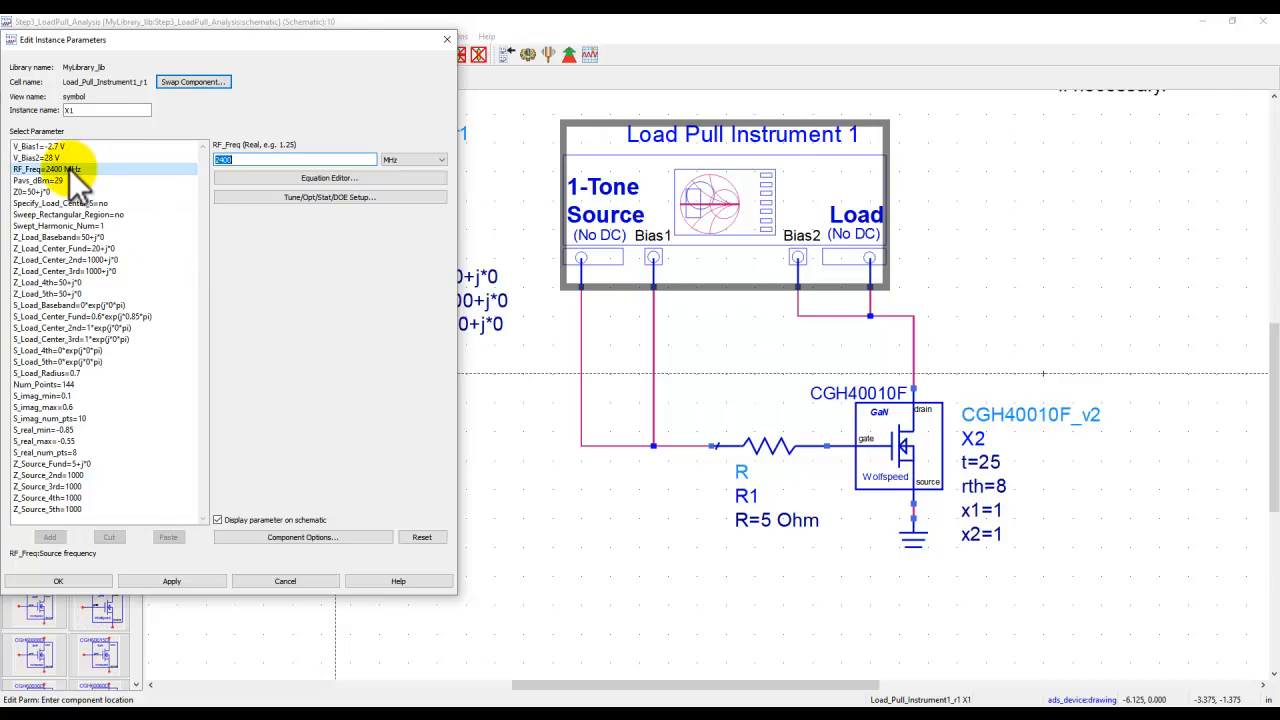
pyautogui.click(45, 182)
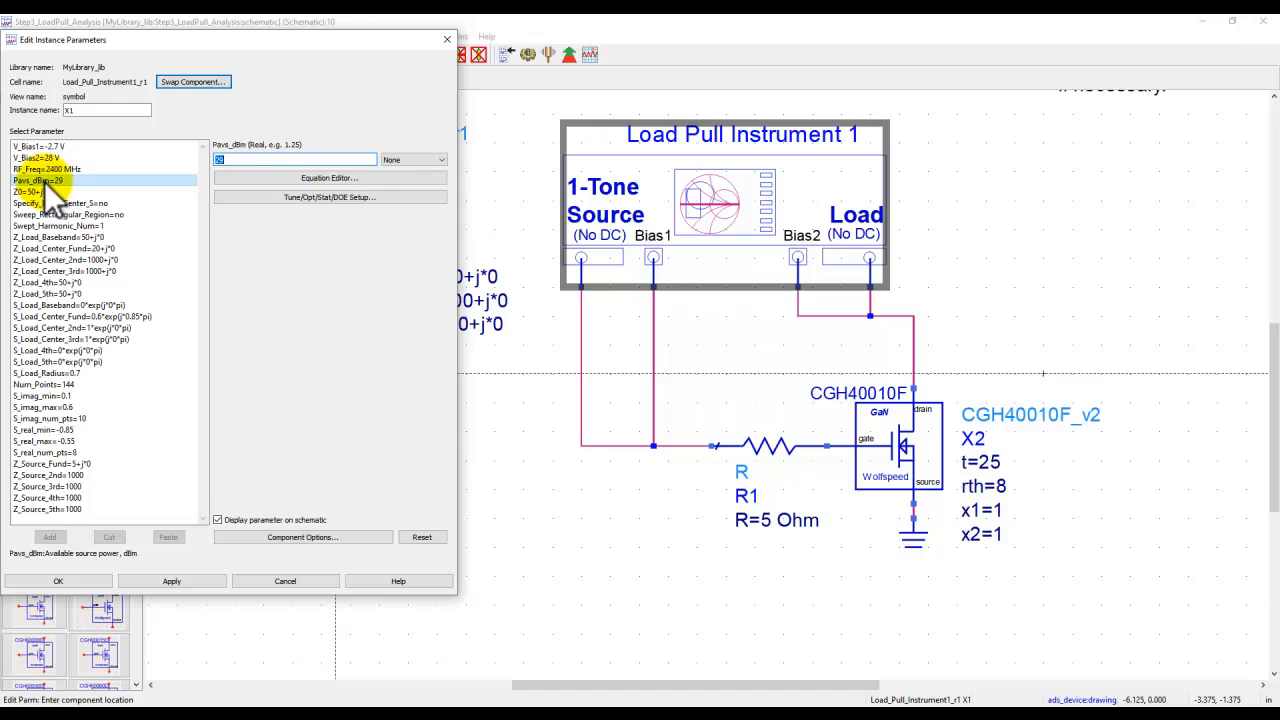
pyautogui.click(88, 205)
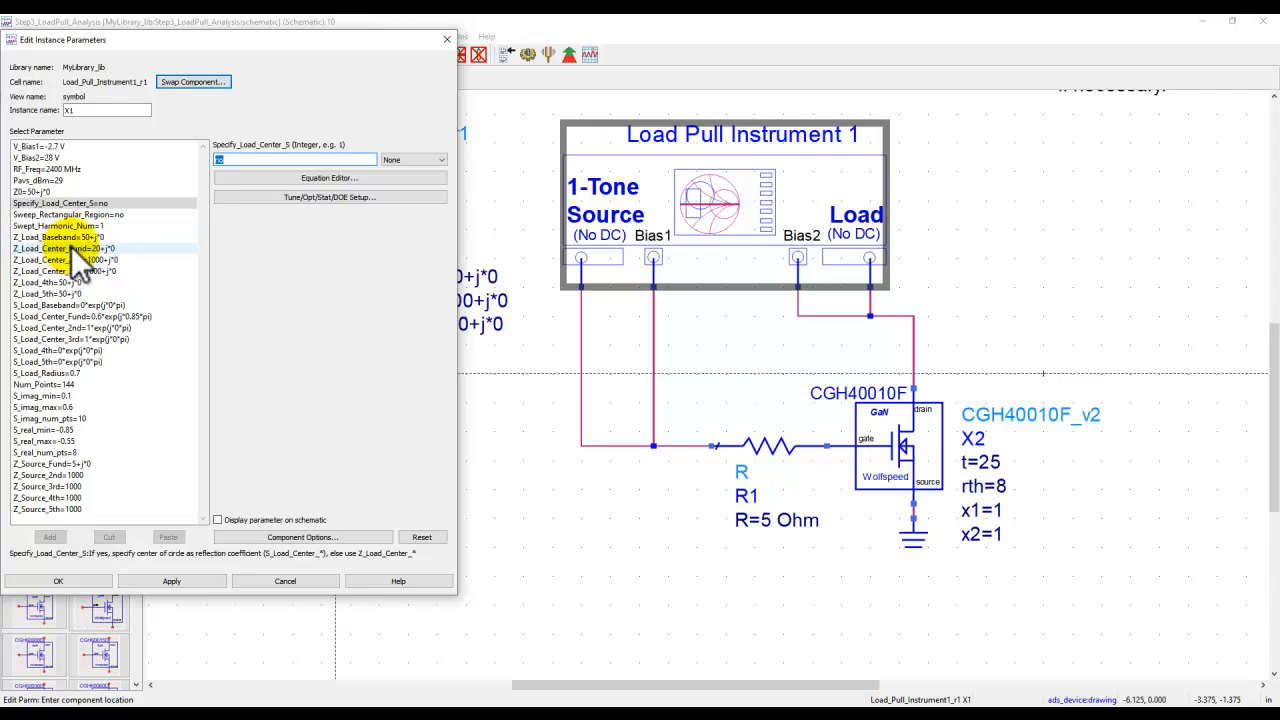
pyautogui.click(85, 215)
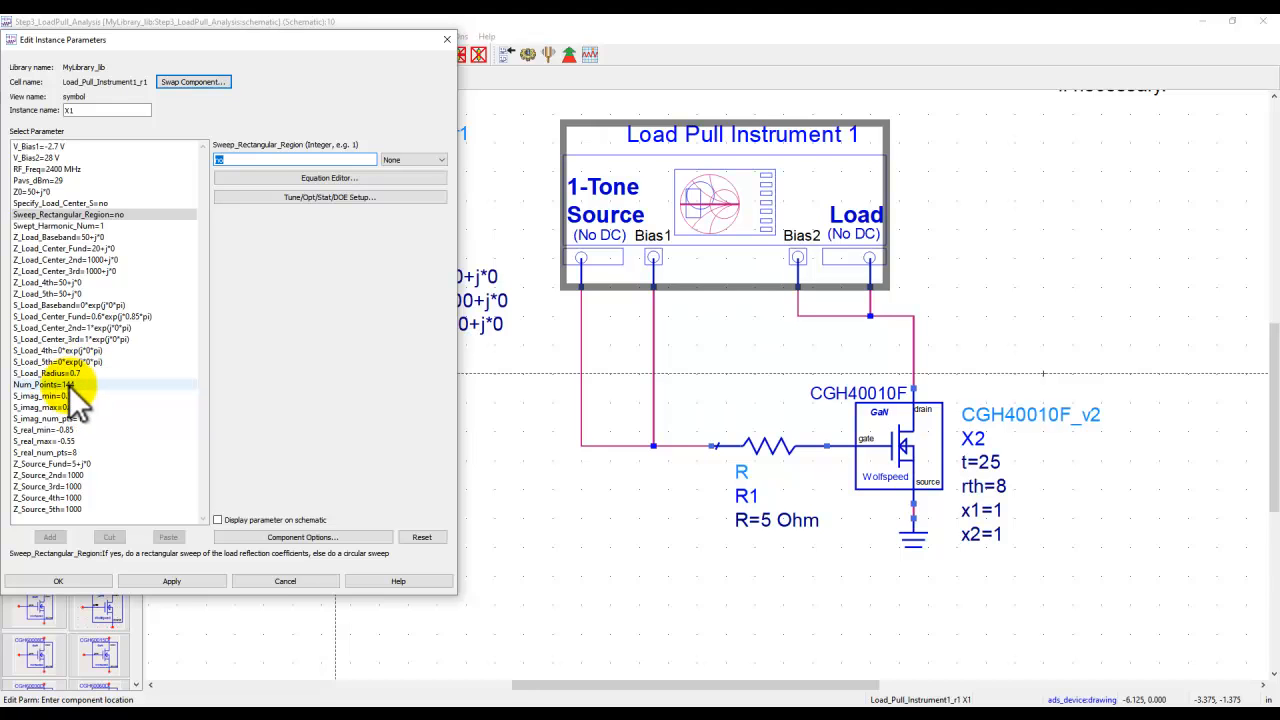
pyautogui.click(107, 249)
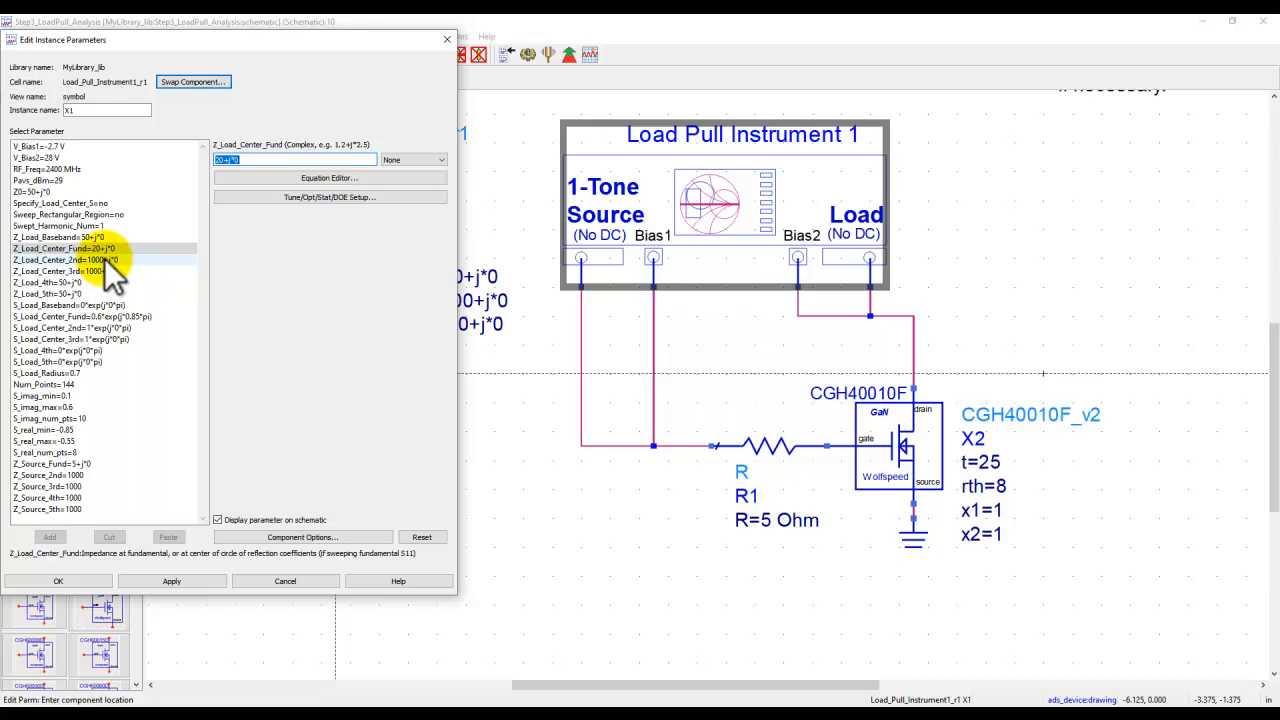
pyautogui.click(100, 259)
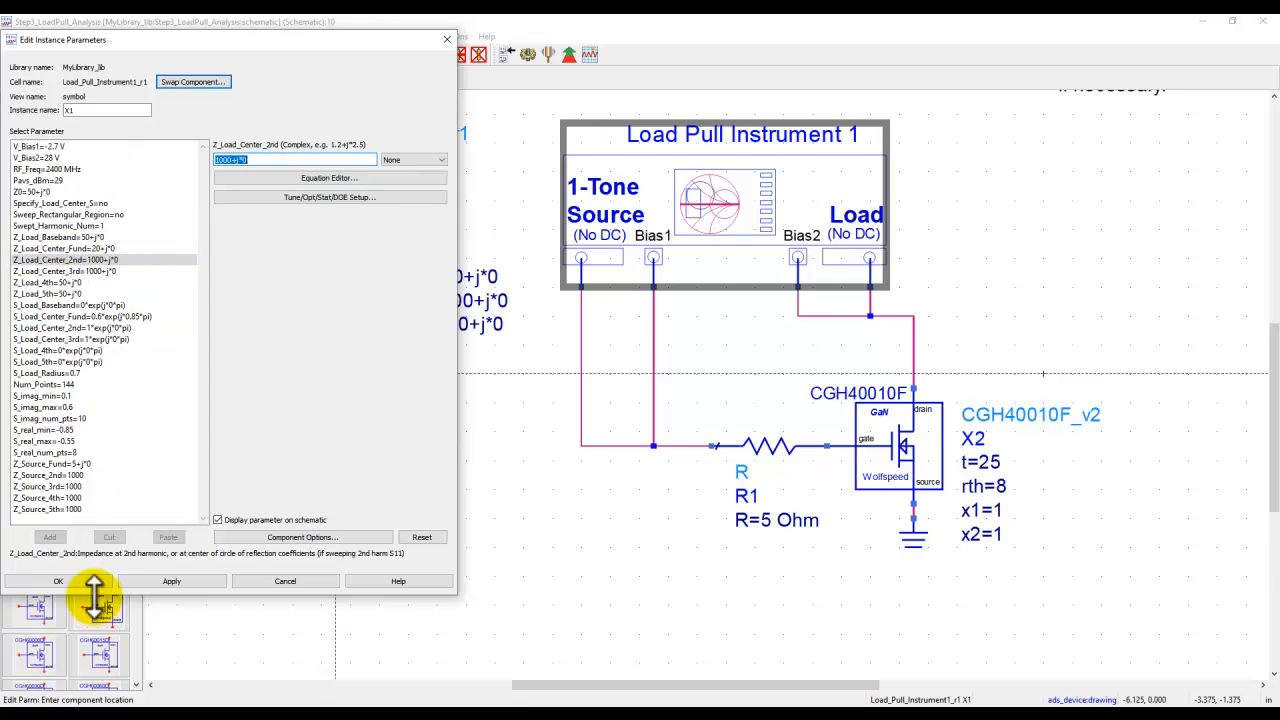
# Accept the instrument's parameter changes and run the load-pull simulation.
pyautogui.click(62, 581)
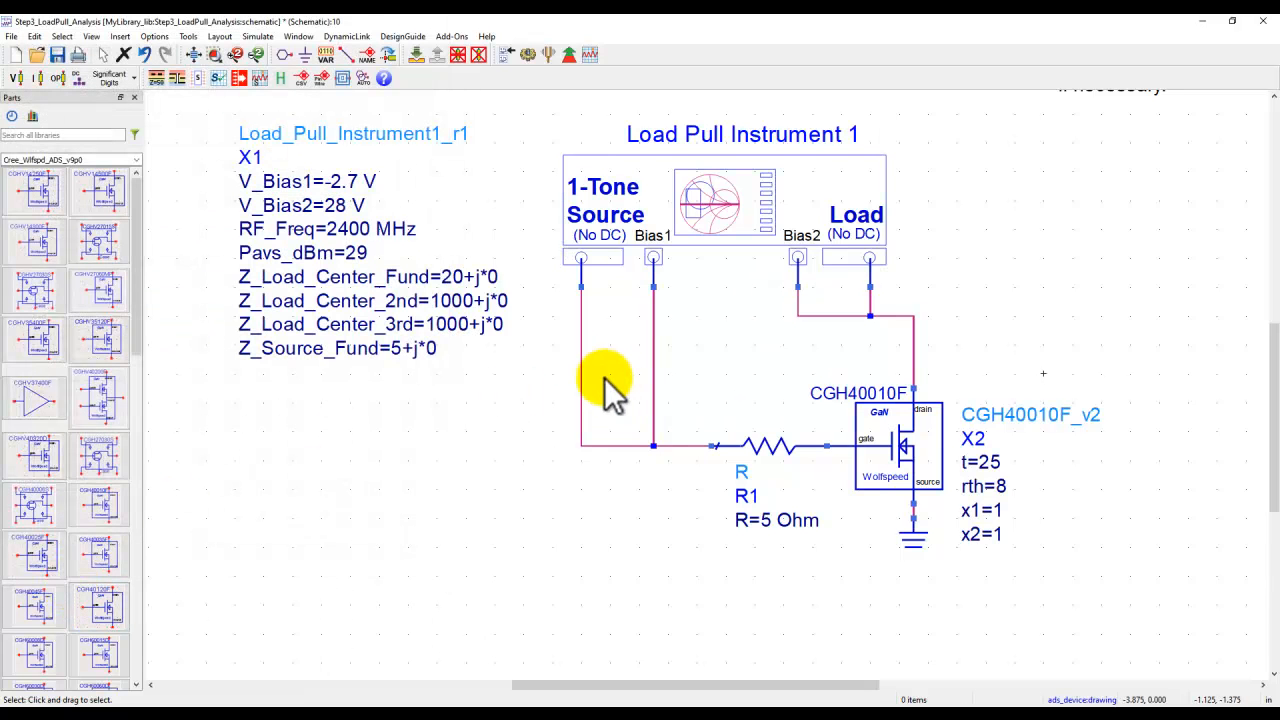
pyautogui.click(530, 55)
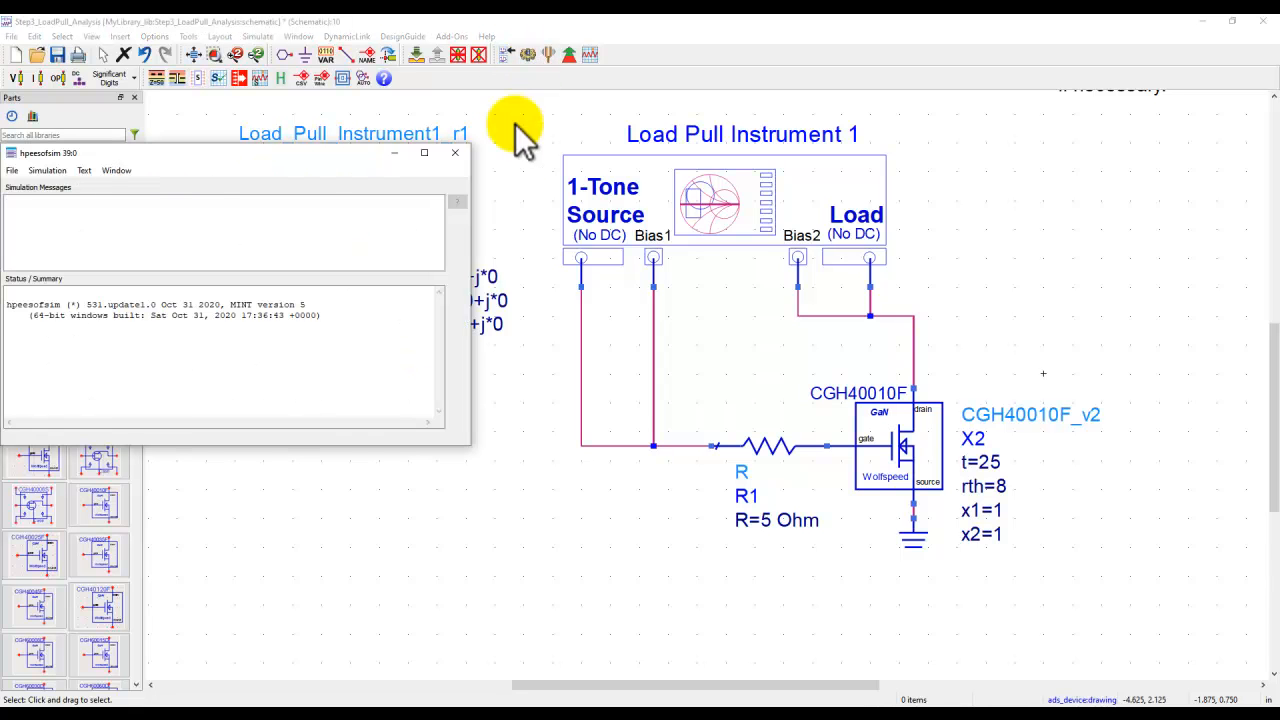
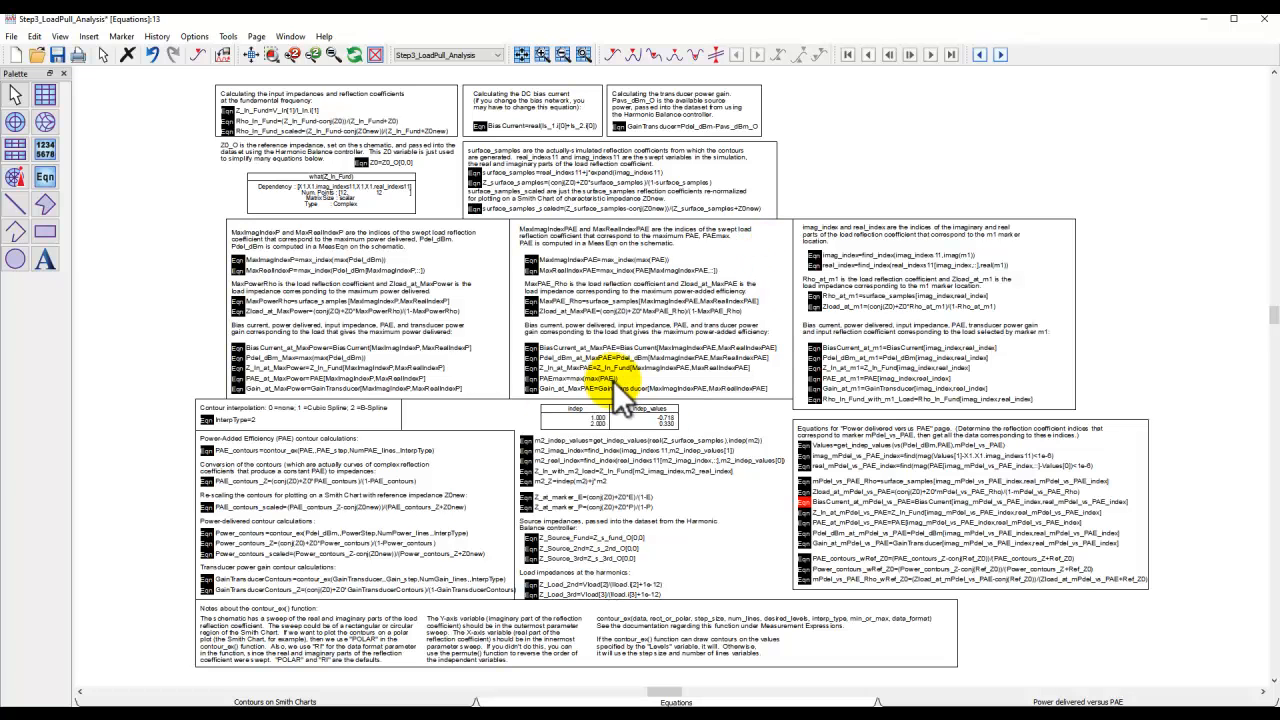
# Look through the Contours on Smith Charts, Equations and Power delivered versus PAE pages of the Step3_LoadPull_Analysis data display.
pyautogui.click(979, 54)
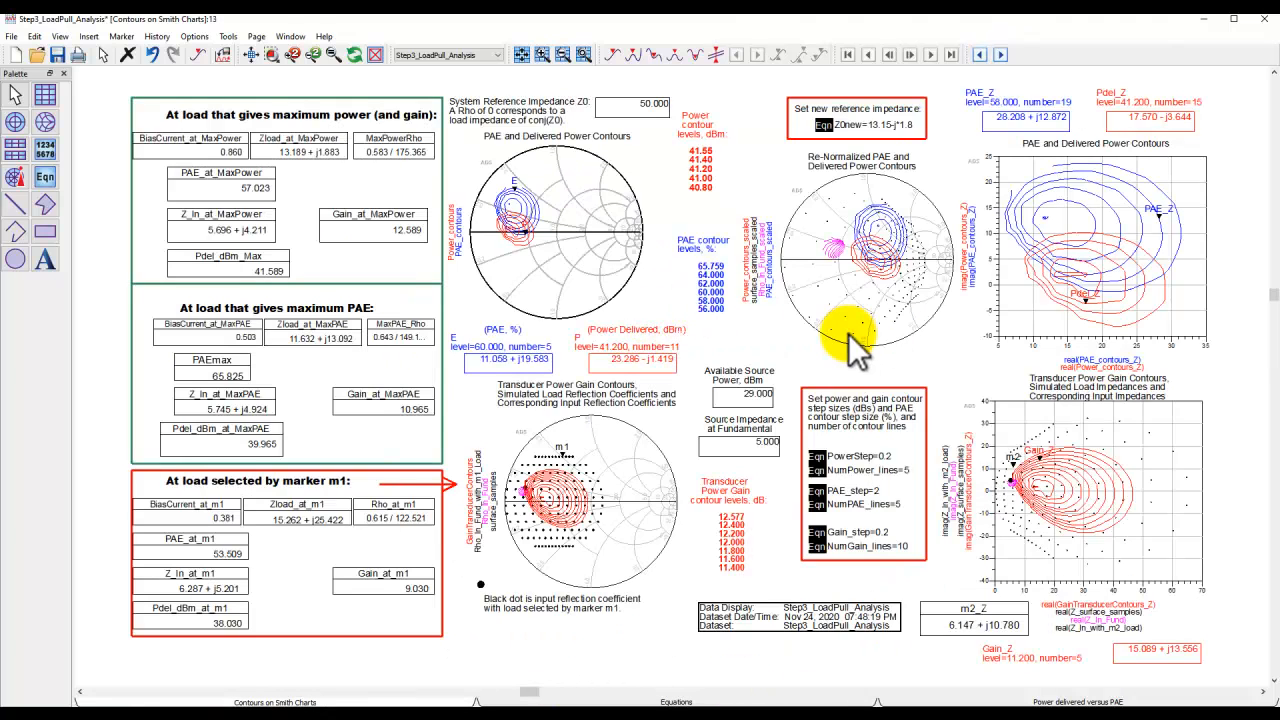
pyautogui.click(1001, 55)
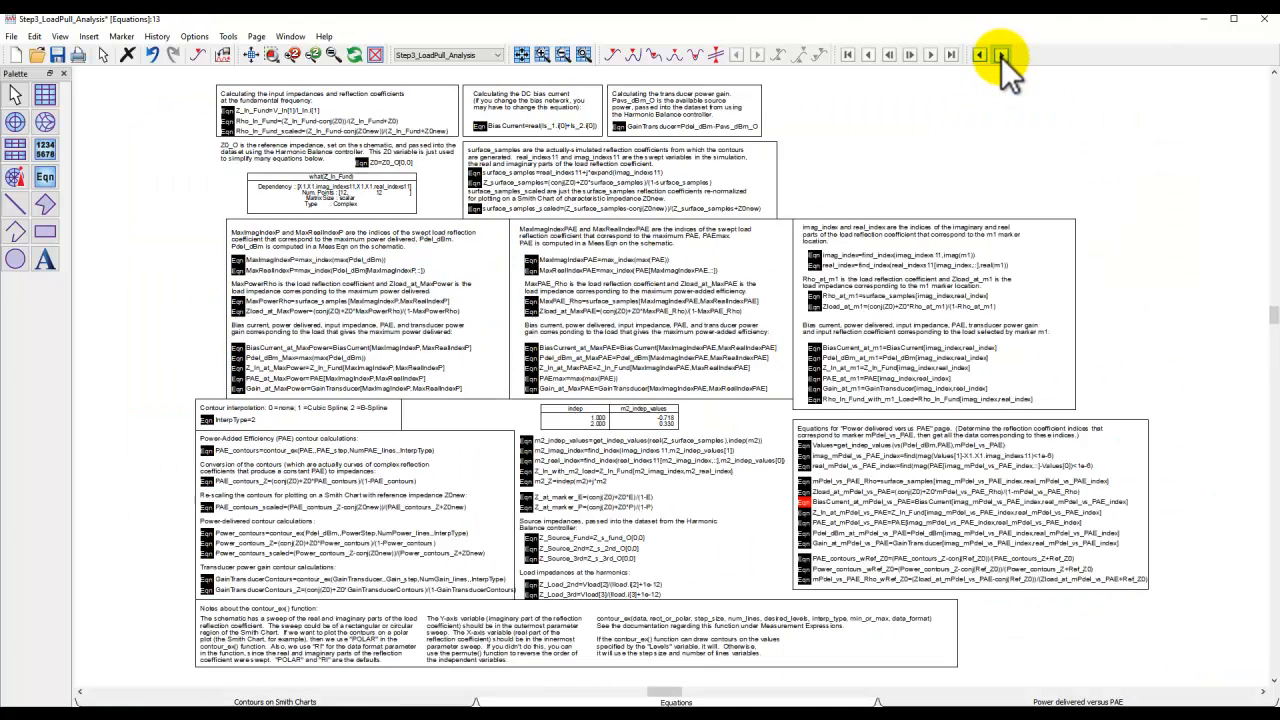
pyautogui.click(1001, 55)
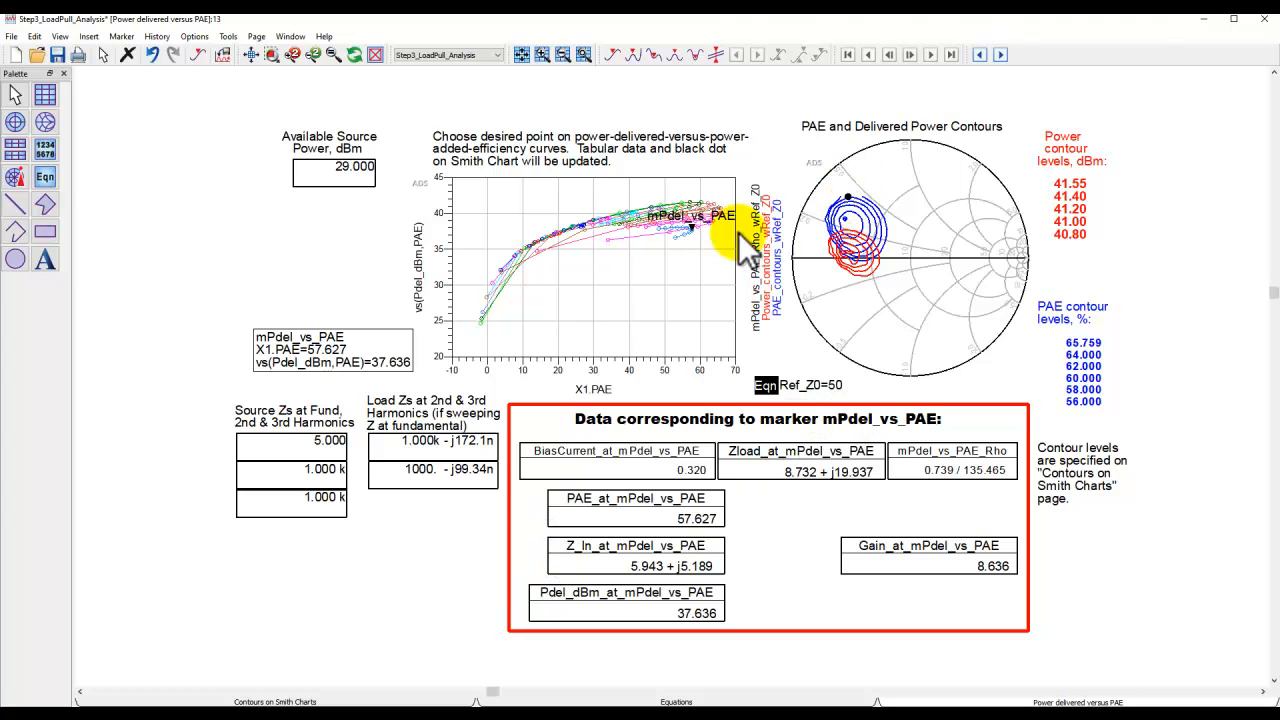
# Move marker mPdel_vs_PAE to curve points at about 60.3, 54.8 and 45.9 % PAE to compare their load-pull data.
pyautogui.moveTo(692, 225); pyautogui.dragTo(700, 202)
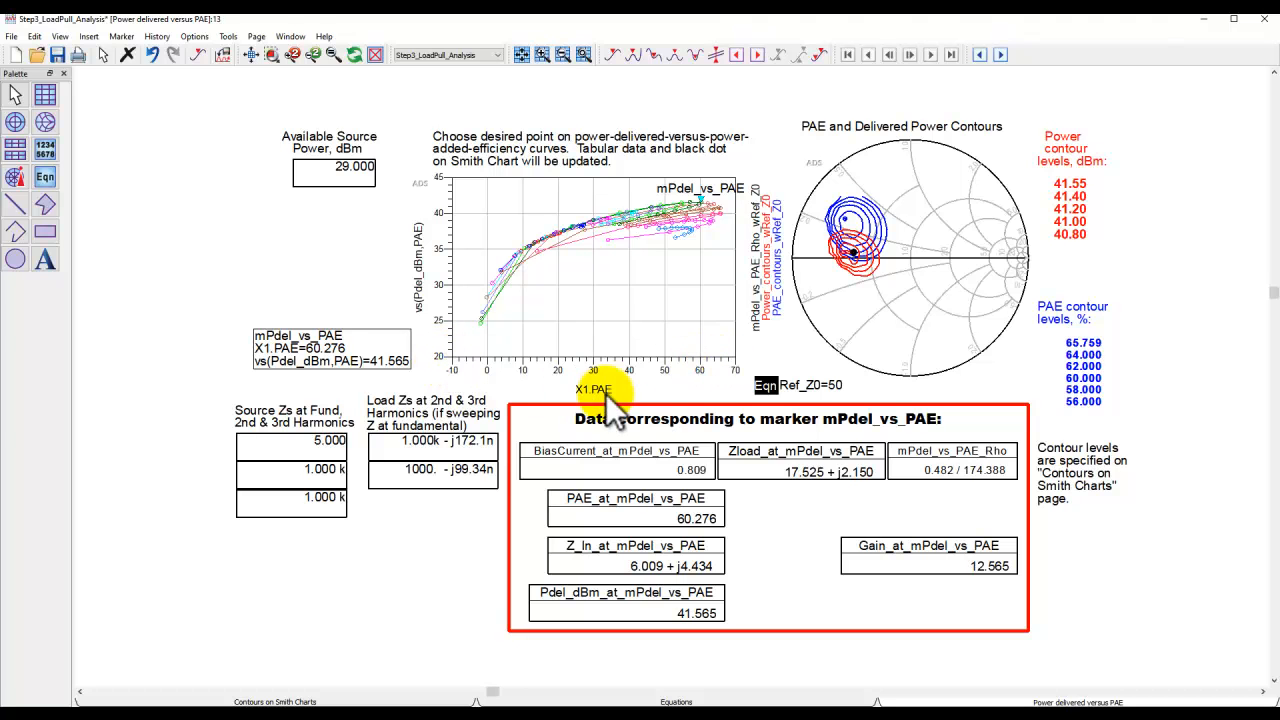
pyautogui.moveTo(712, 212)
pyautogui.mouseDown()
pyautogui.moveTo(677, 223)
pyautogui.moveTo(682, 212)
pyautogui.mouseUp()
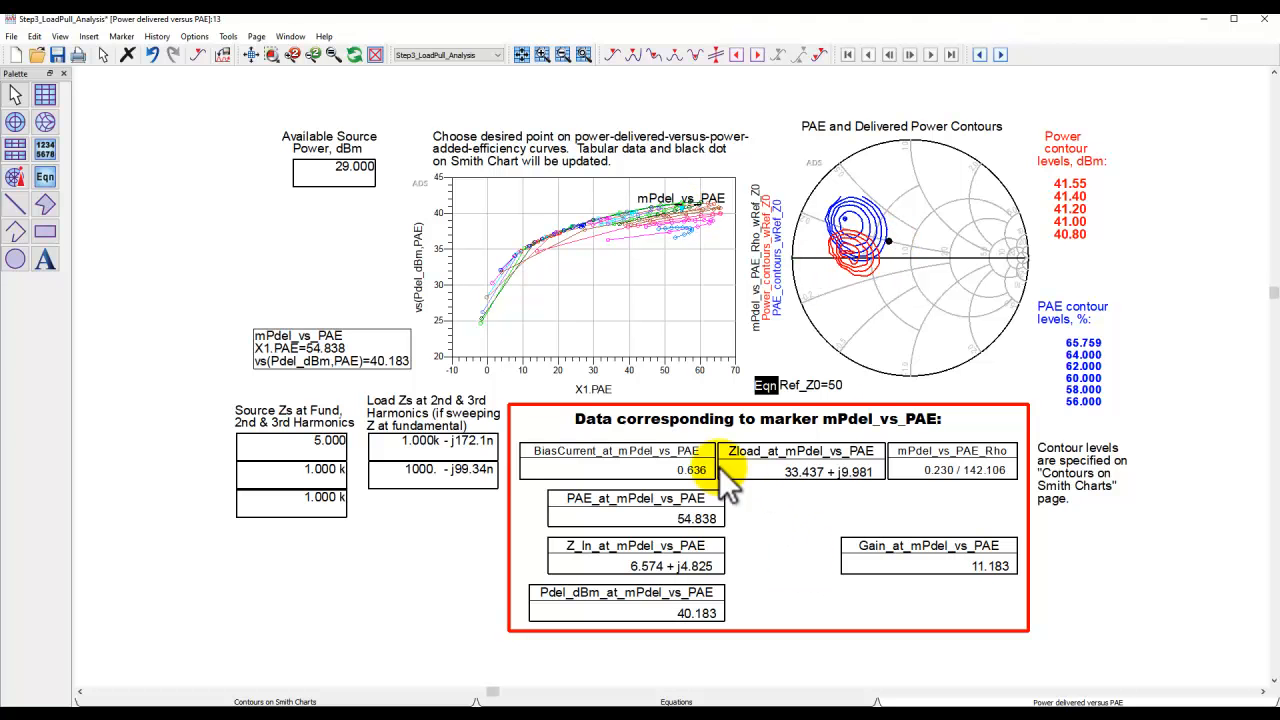
pyautogui.moveTo(682, 207)
pyautogui.mouseDown()
pyautogui.moveTo(698, 216)
pyautogui.moveTo(650, 208)
pyautogui.mouseUp()
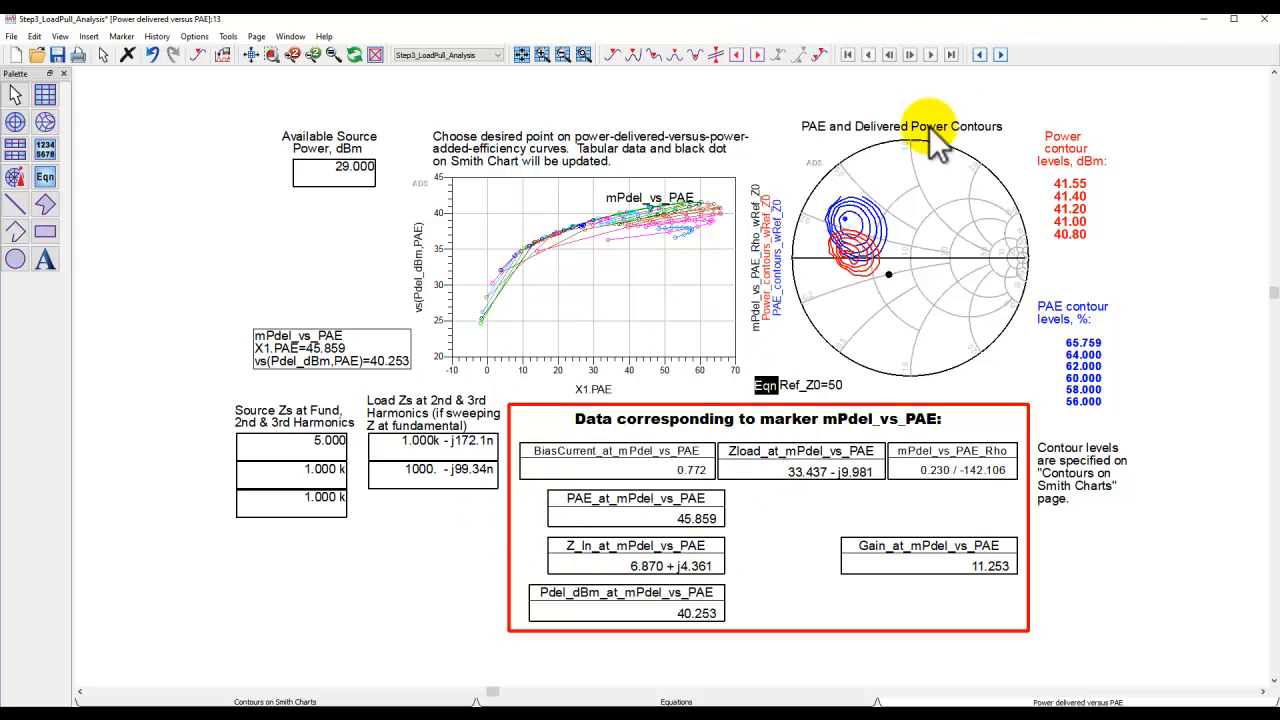
# Return to the Step3_LoadPull_Analysis schematic and review the One-Tone Load Pull Simulations variants offered by the Load Pull DesignGuide.
pyautogui.click(1003, 55)
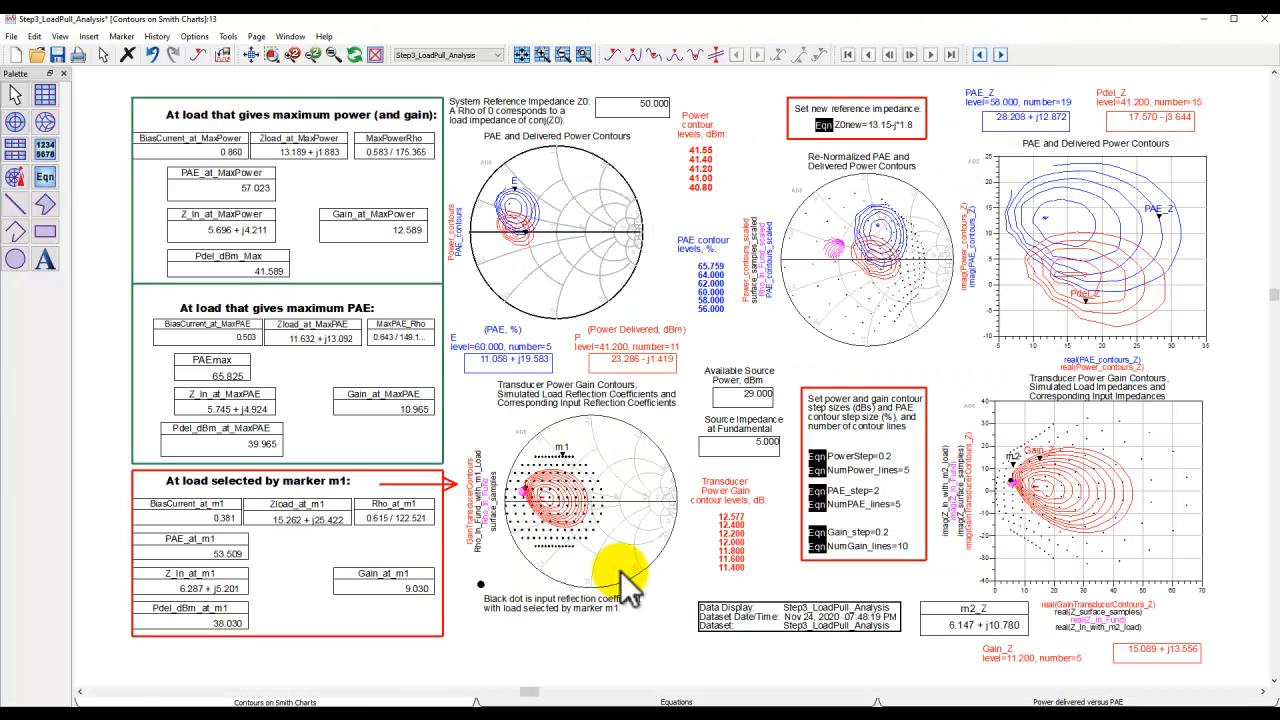
pyautogui.moveTo(840, 705)
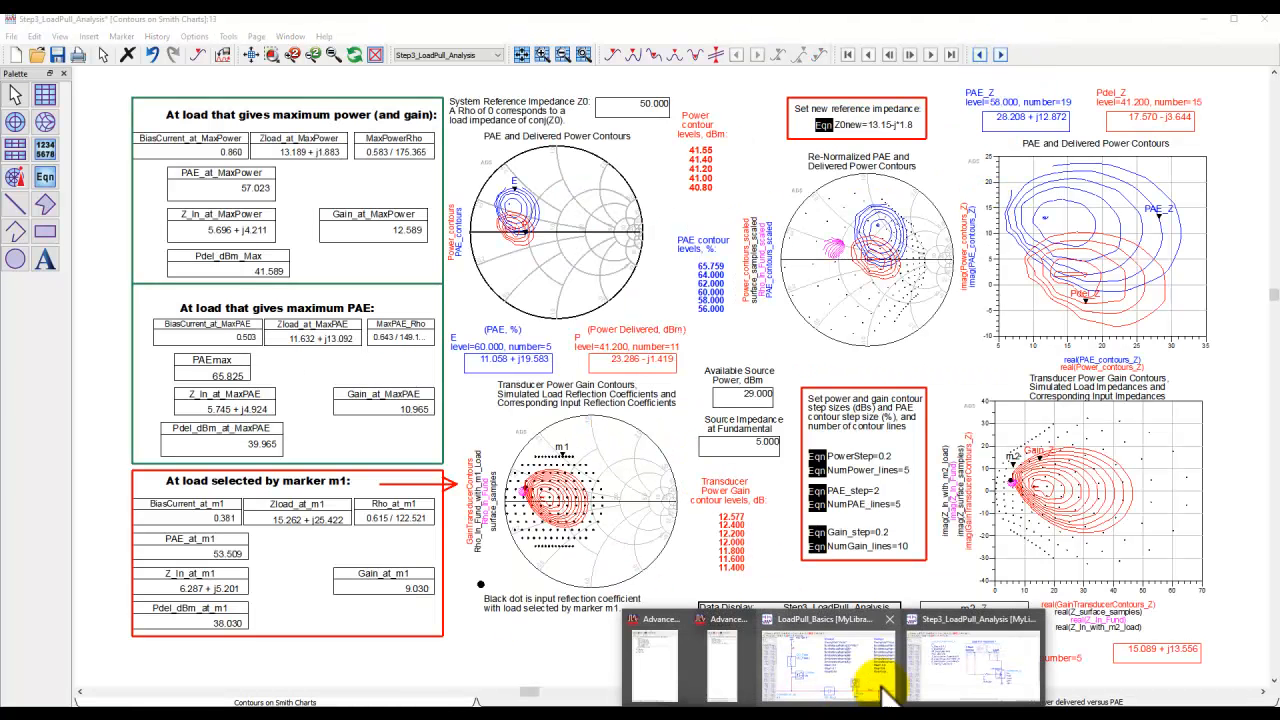
pyautogui.click(968, 668)
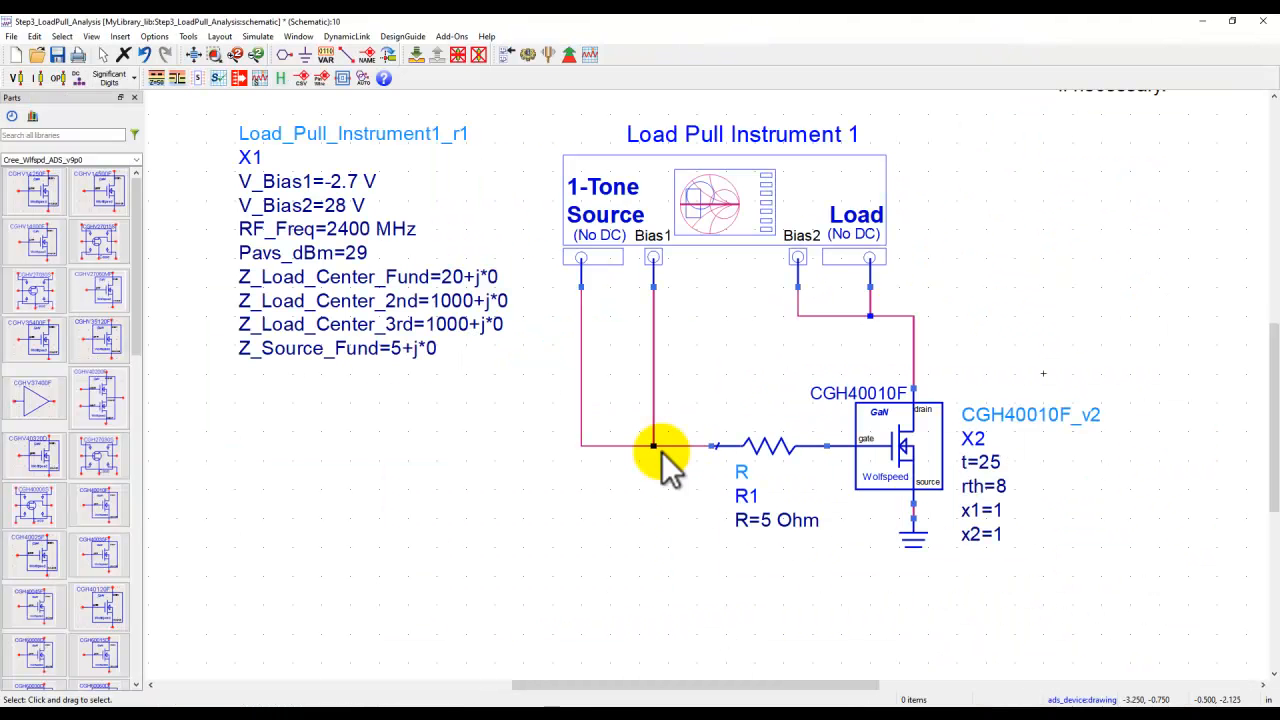
pyautogui.click(402, 36)
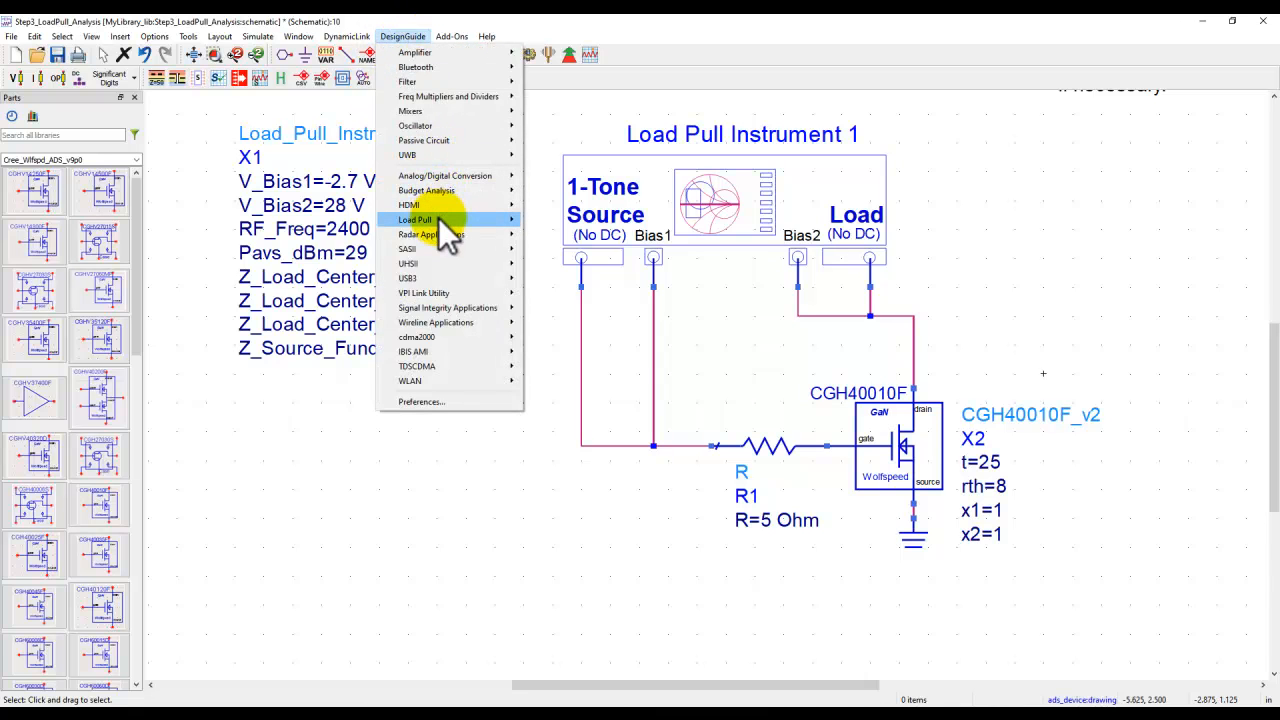
pyautogui.moveTo(438, 217)
pyautogui.moveTo(601, 233)
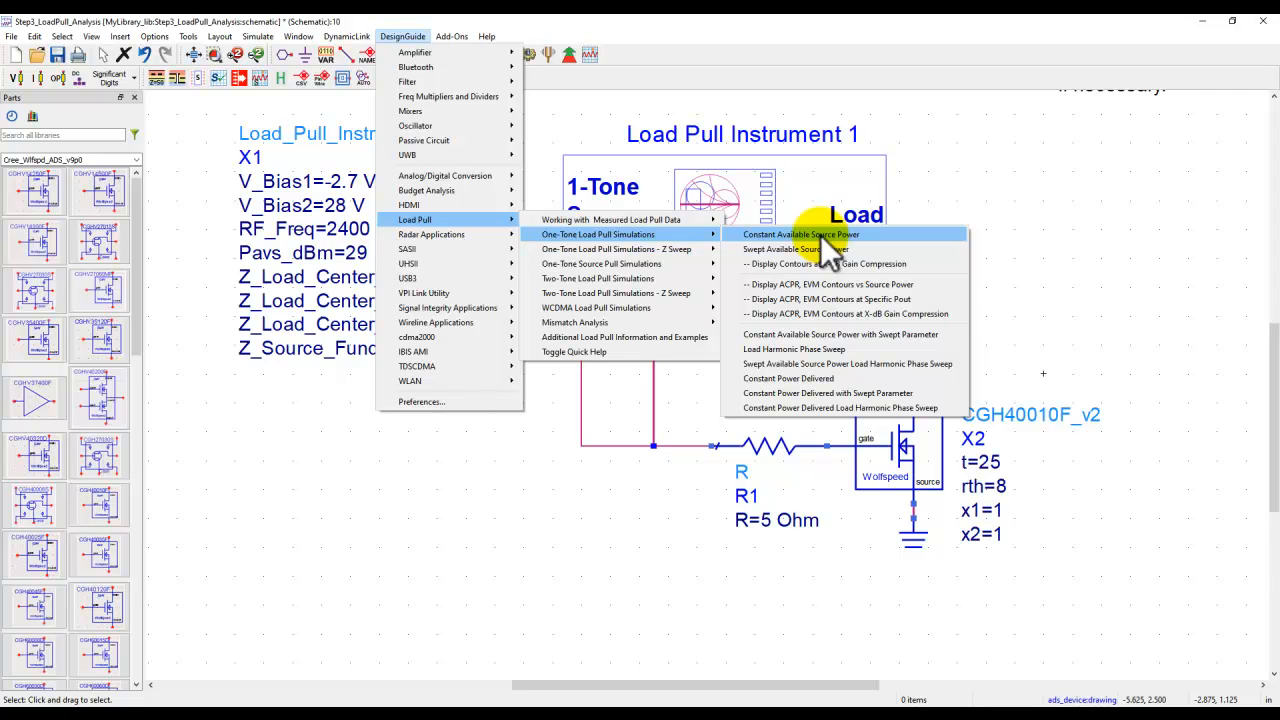
pyautogui.click(502, 537)
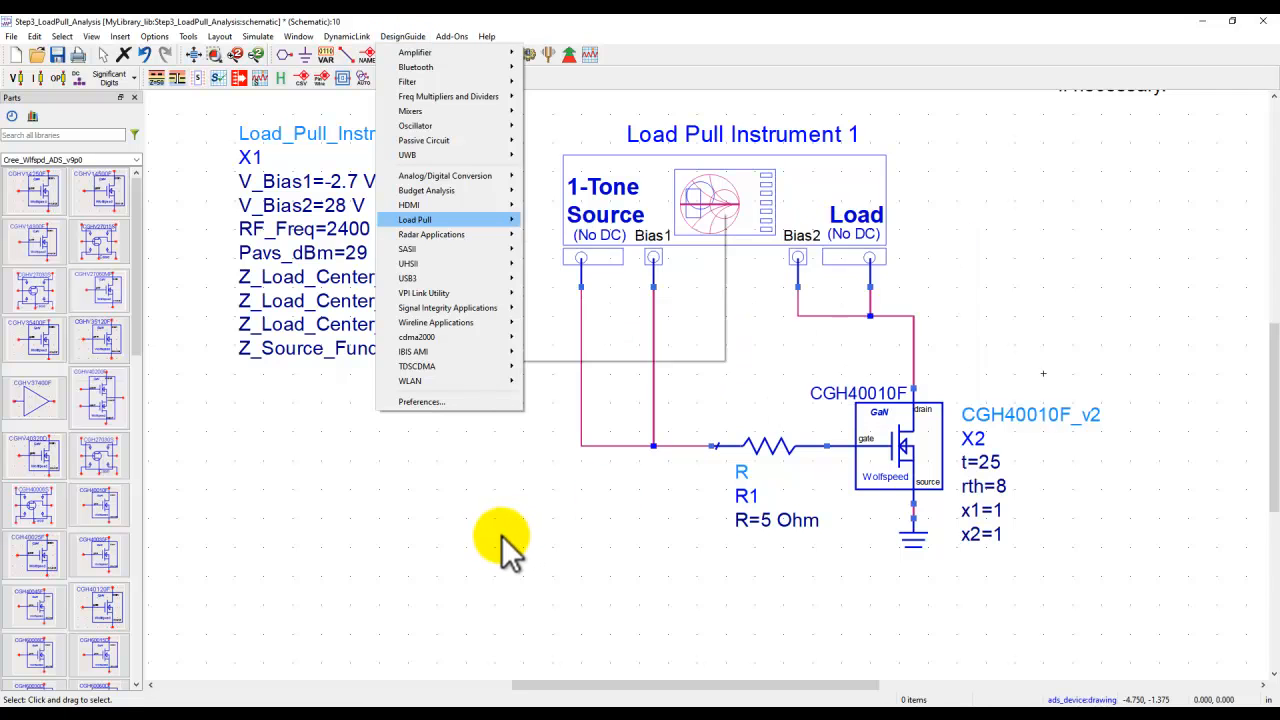
# Switch to the Tutorial13_LoadPull in ADS slide show in PowerPoint and go back to the Agenda slide.
pyautogui.hotkey('alt', 'Tab')
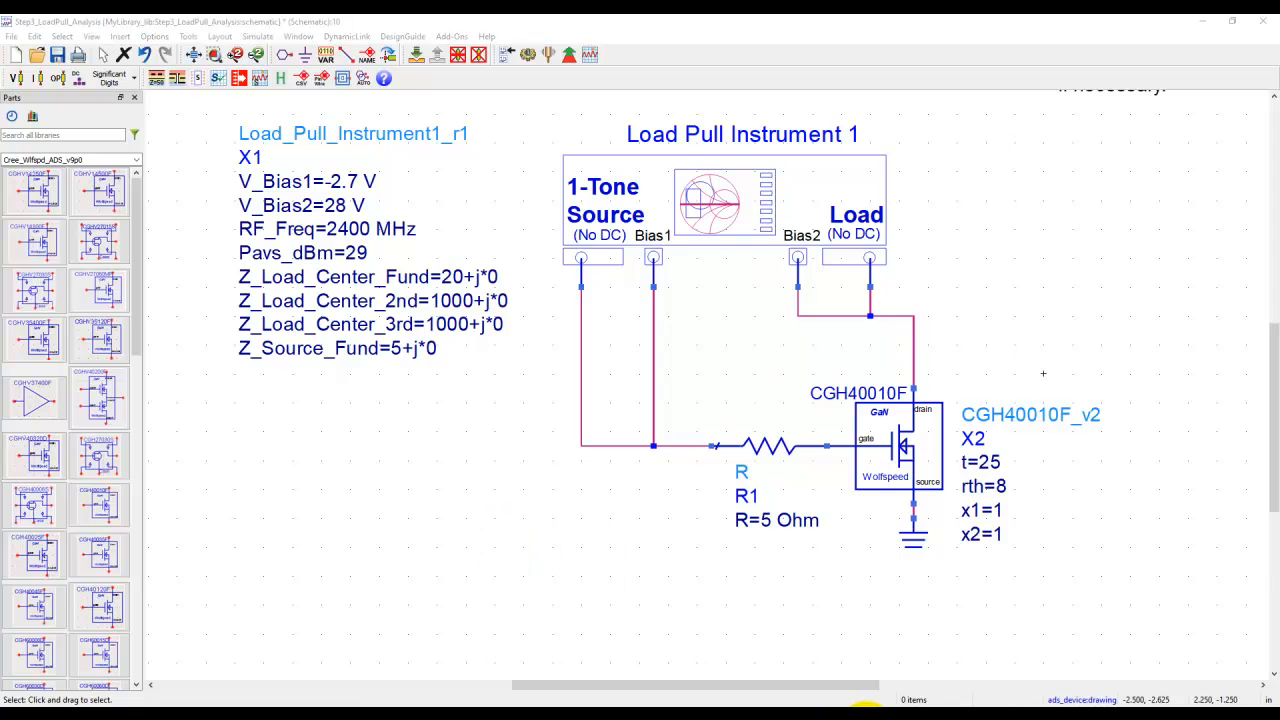
pyautogui.press('Left')
pyautogui.press('Left')
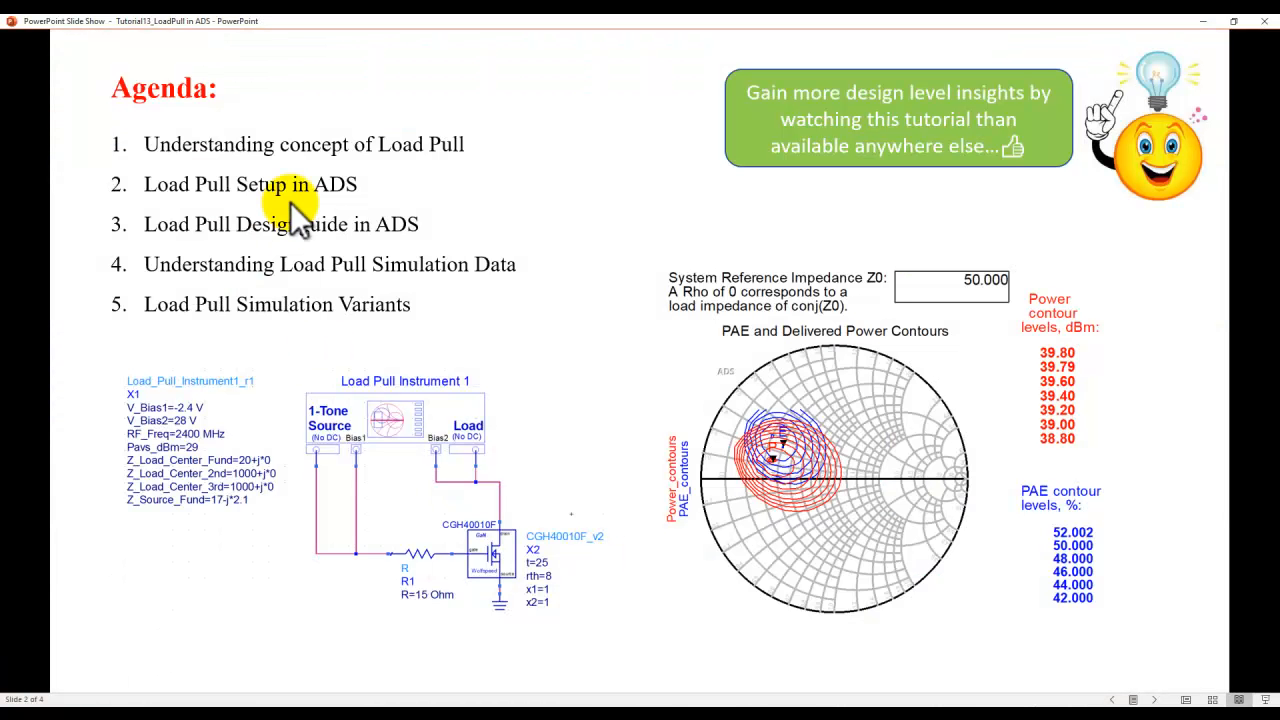